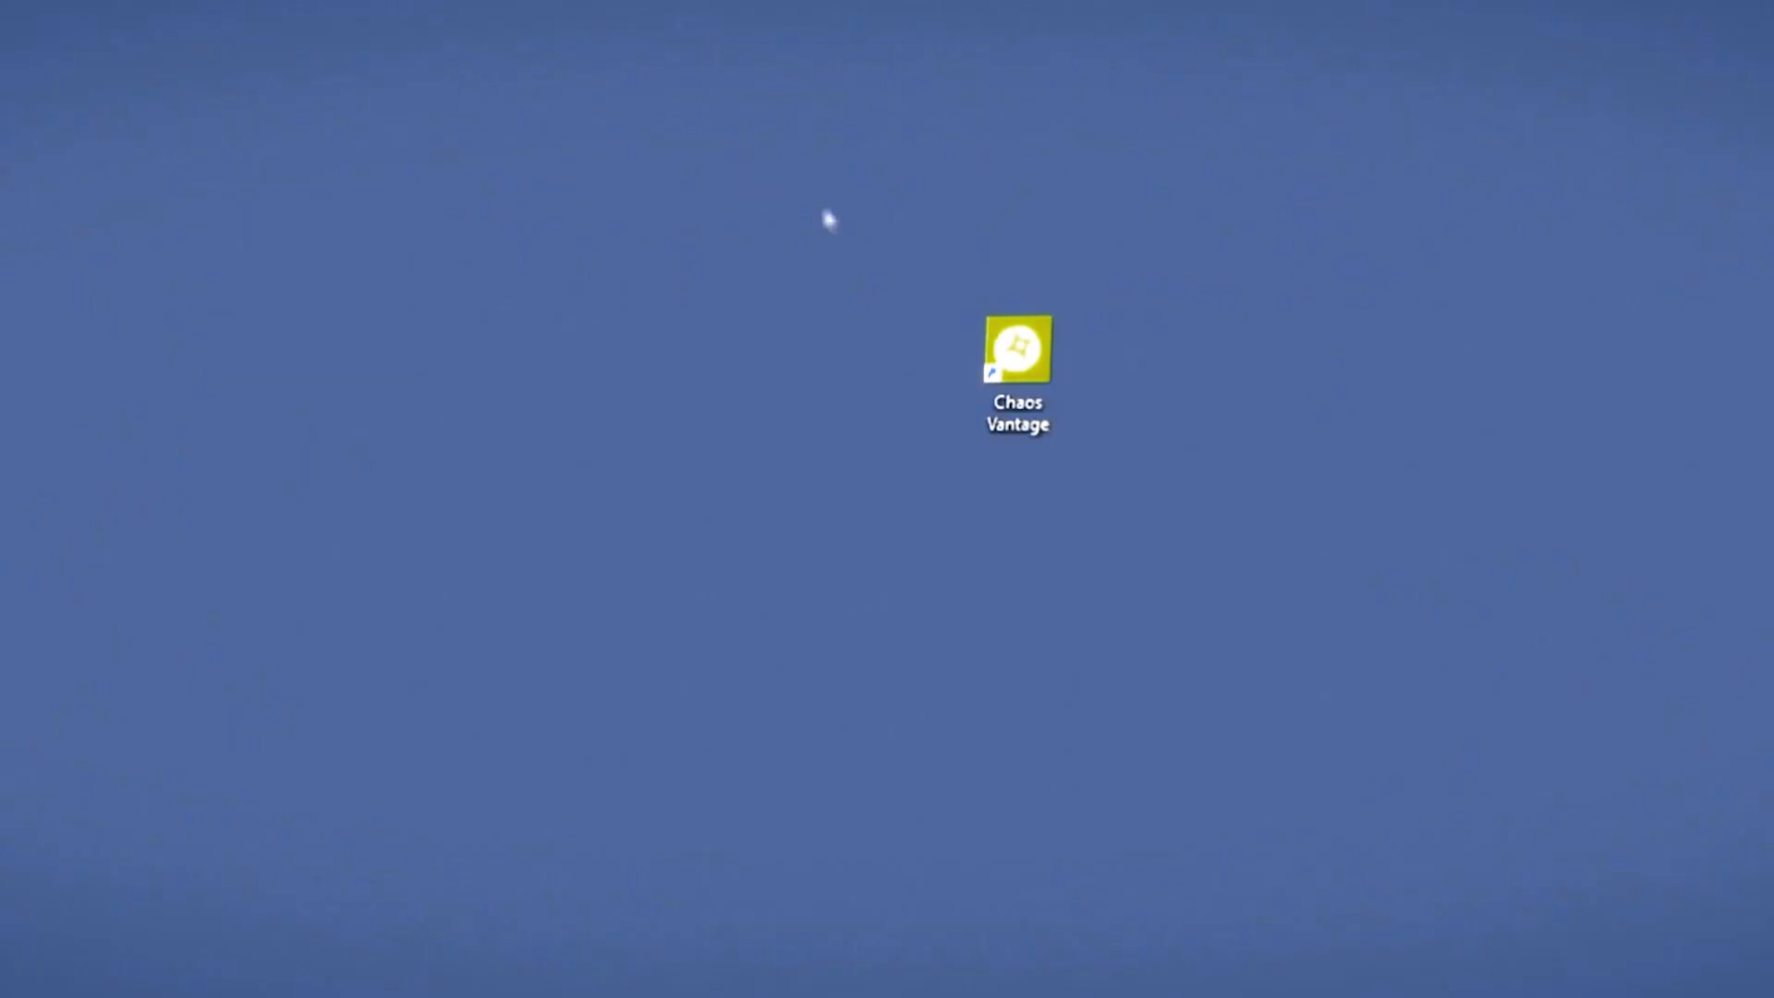
Launch Chaos Vantage with the under-stair kitchen scene rendering through Camera 82
double_click(1017, 351)
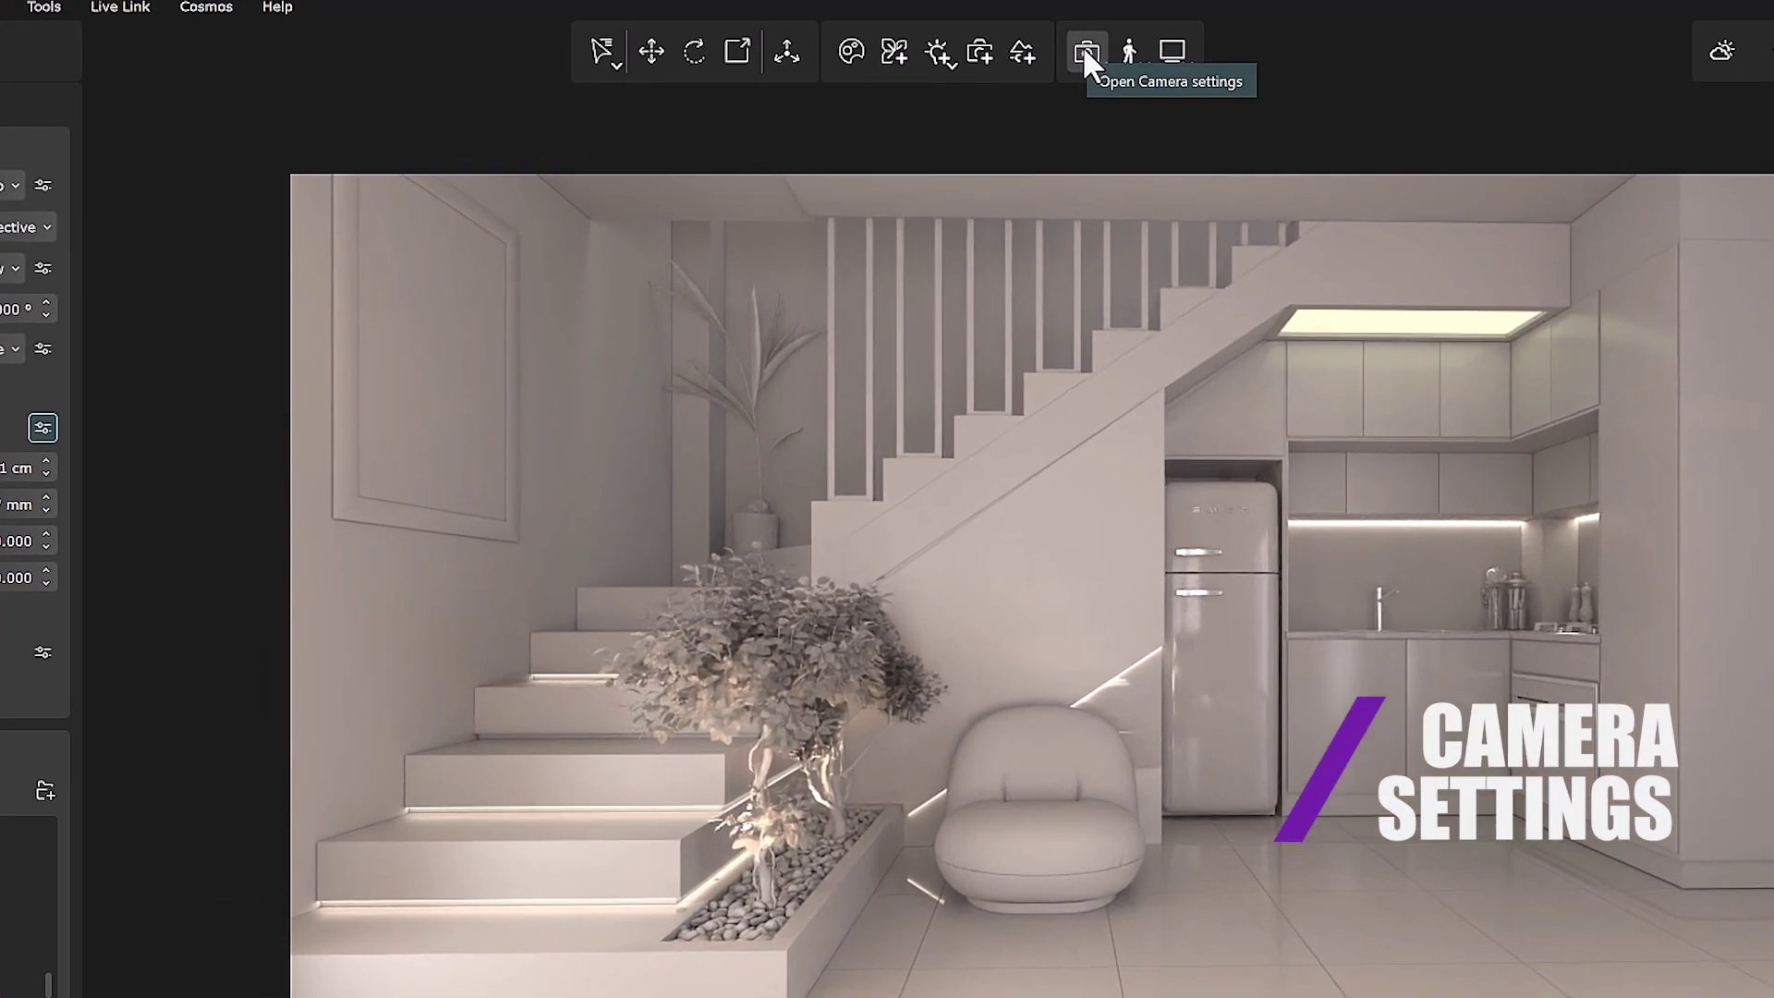
Keep auto-exposure on, with exposure bias at 0.000 and the auto-exposure clamp at 1000.000
left_click(1070, 56)
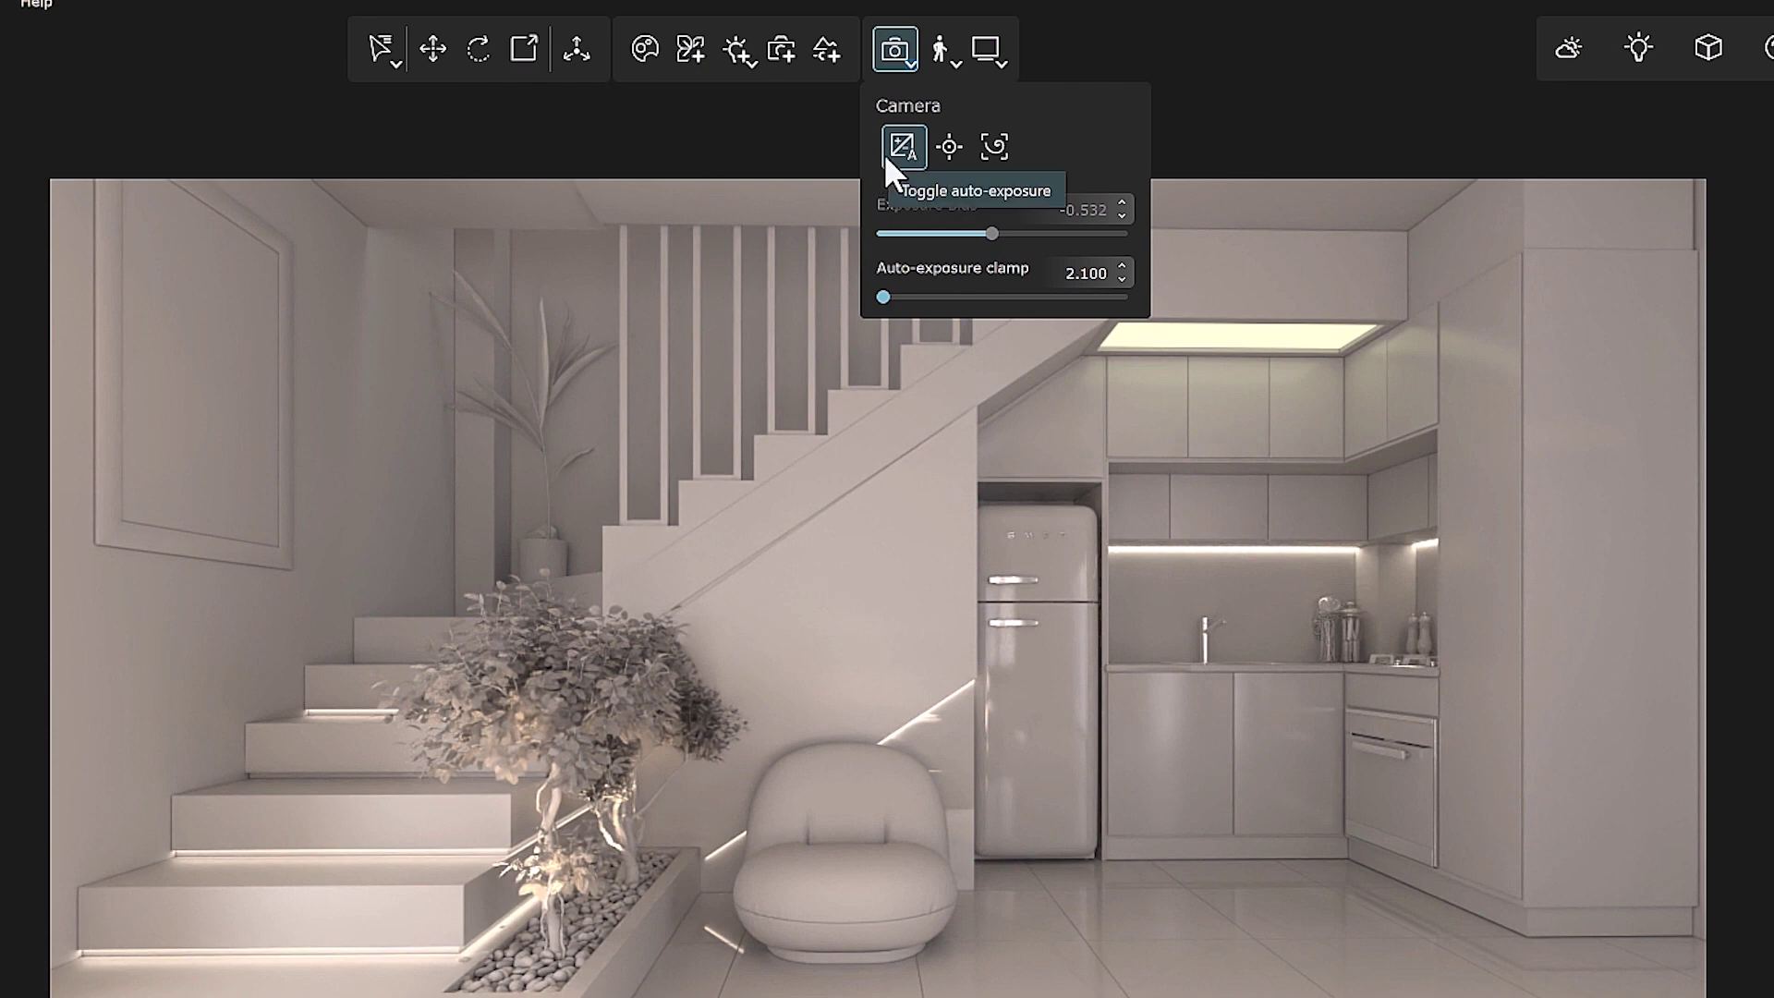
left_click(900, 146)
left_click(907, 146)
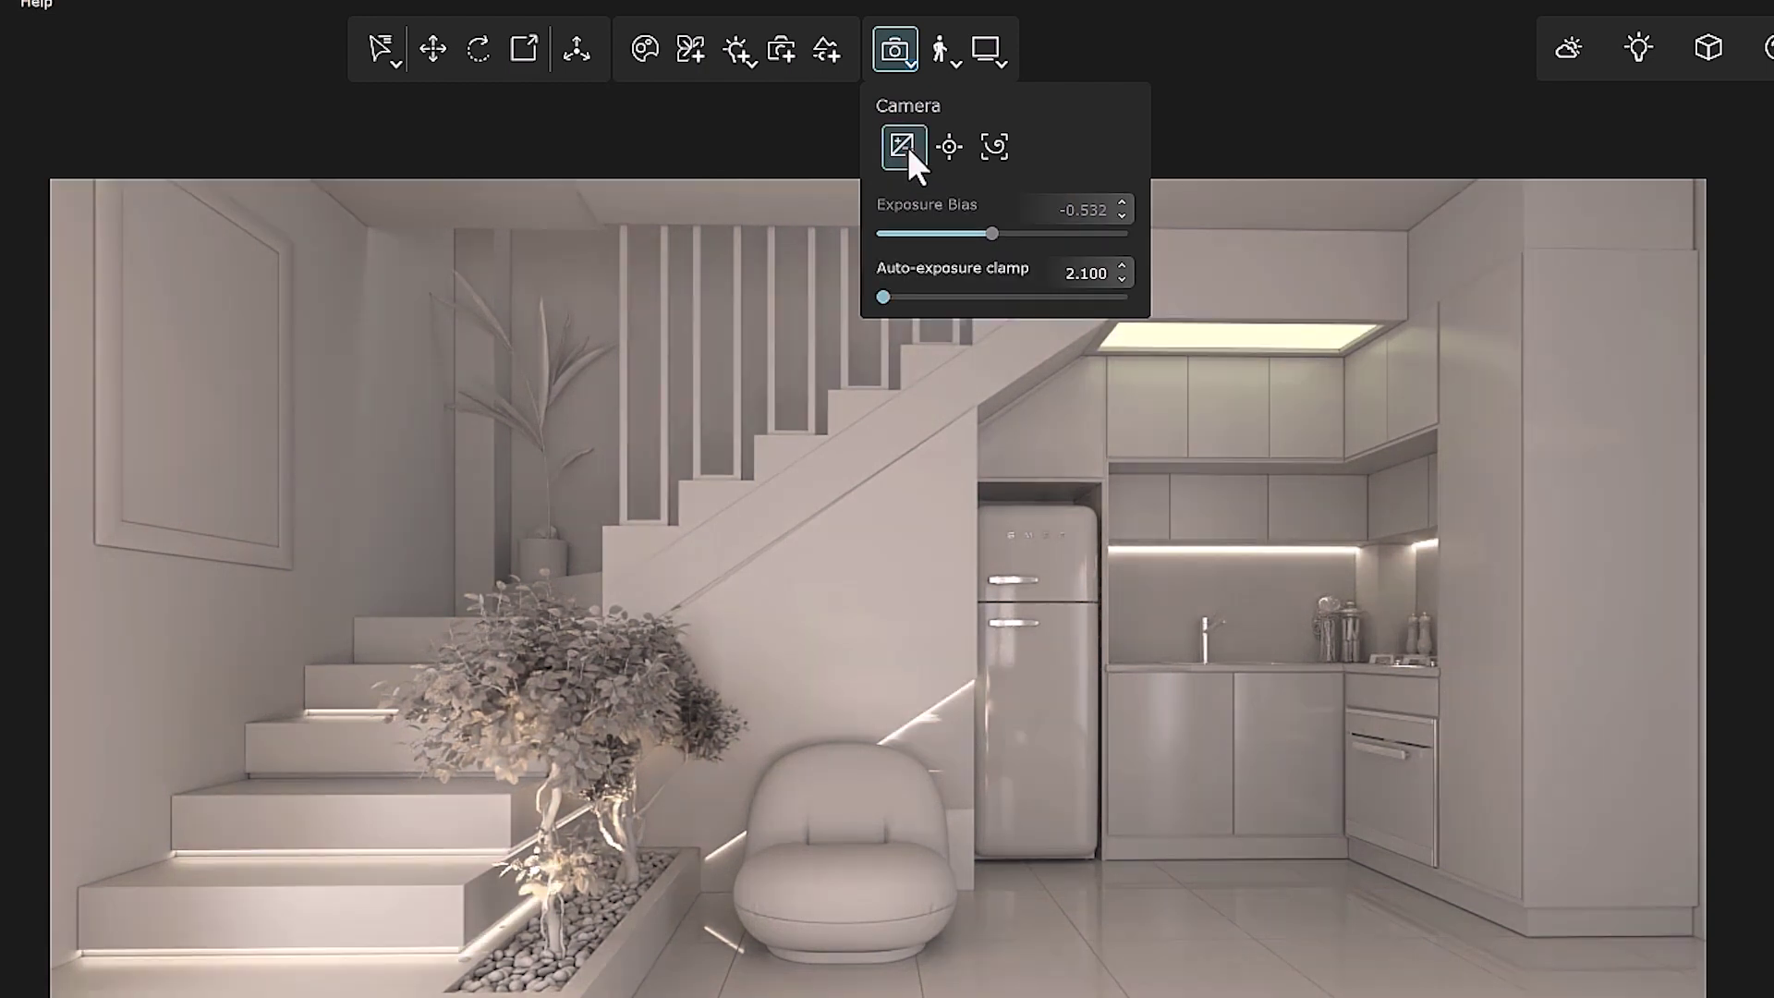
left_click(907, 146)
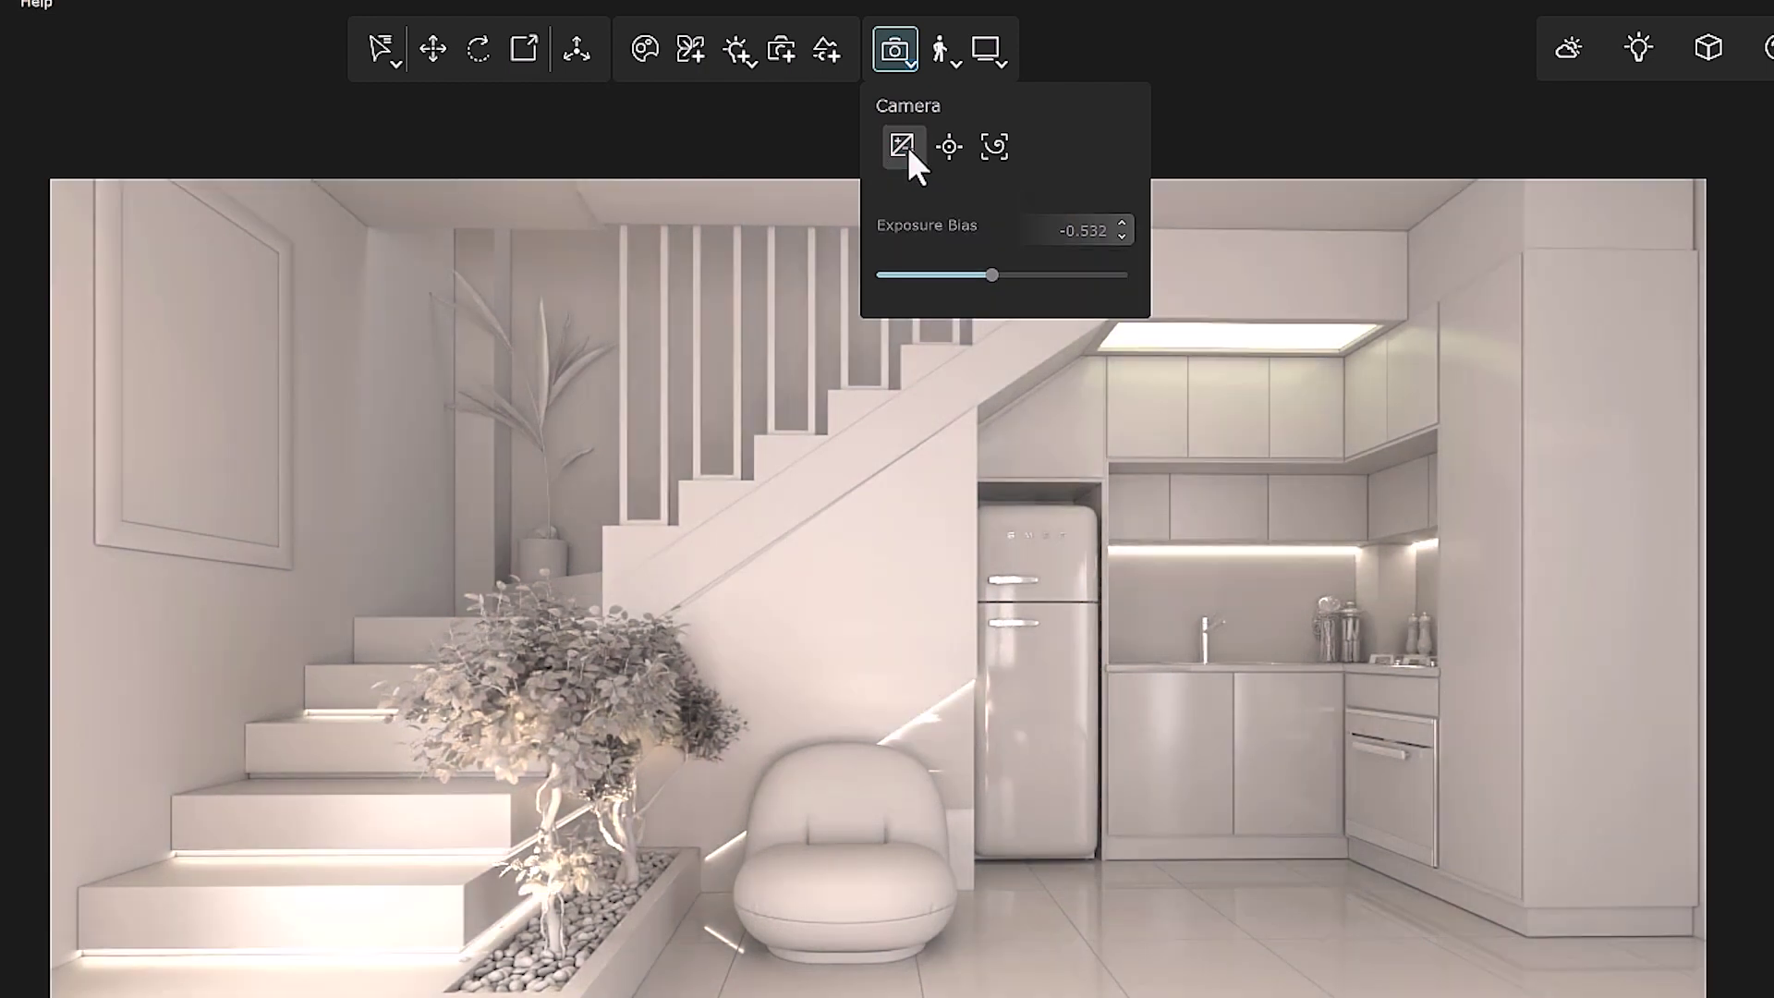
left_click(899, 155)
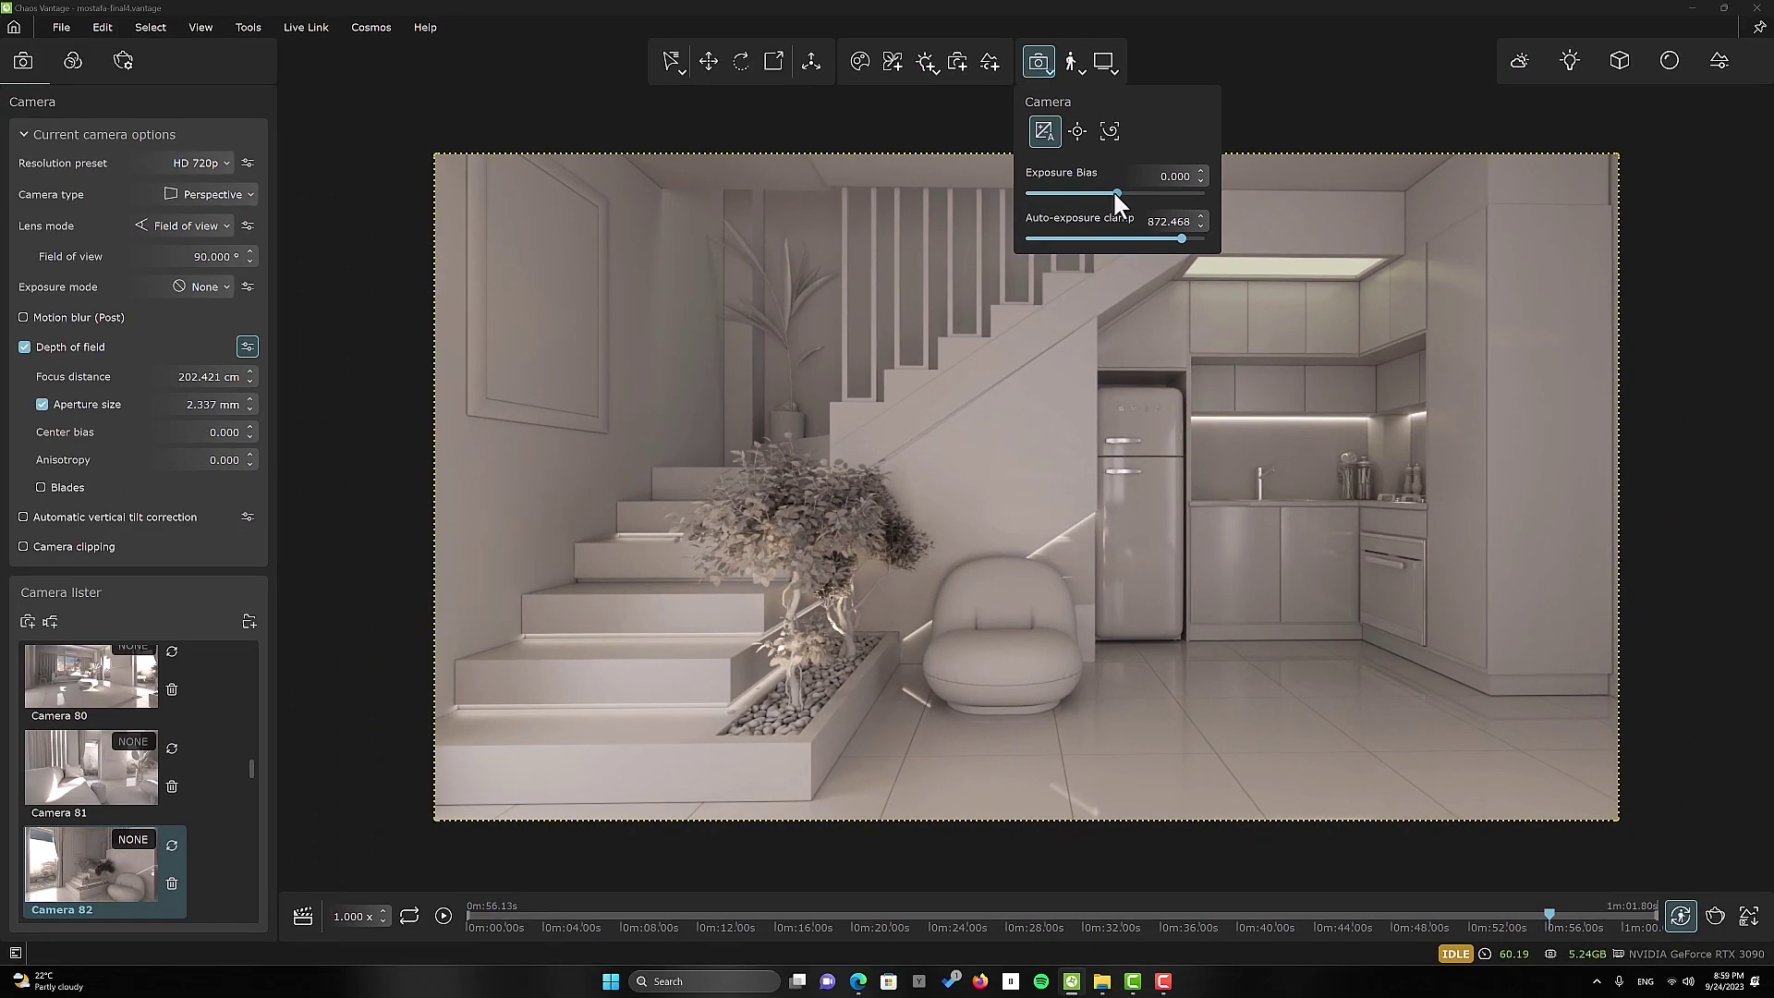
left_click_drag(1001, 232, 988, 234)
left_click_drag(1105, 194, 1121, 238)
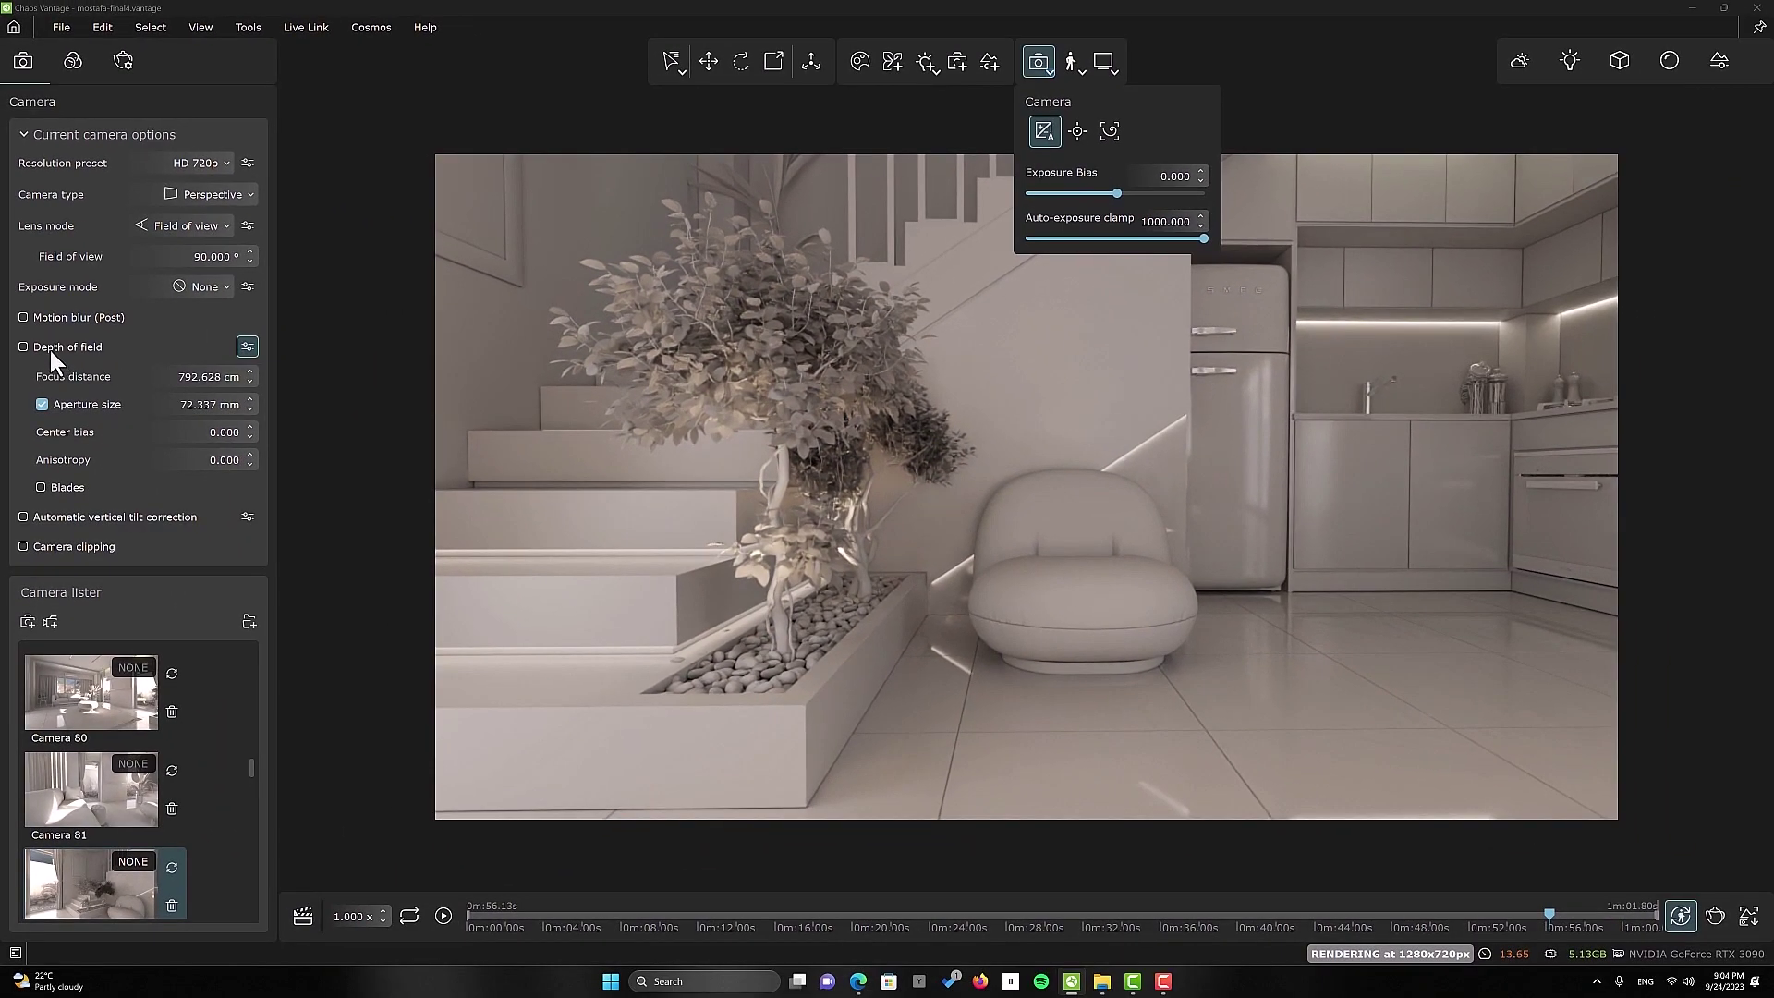
Enable depth of field and set focus on the potted plant, about 122.5 cm away
left_click(35, 347)
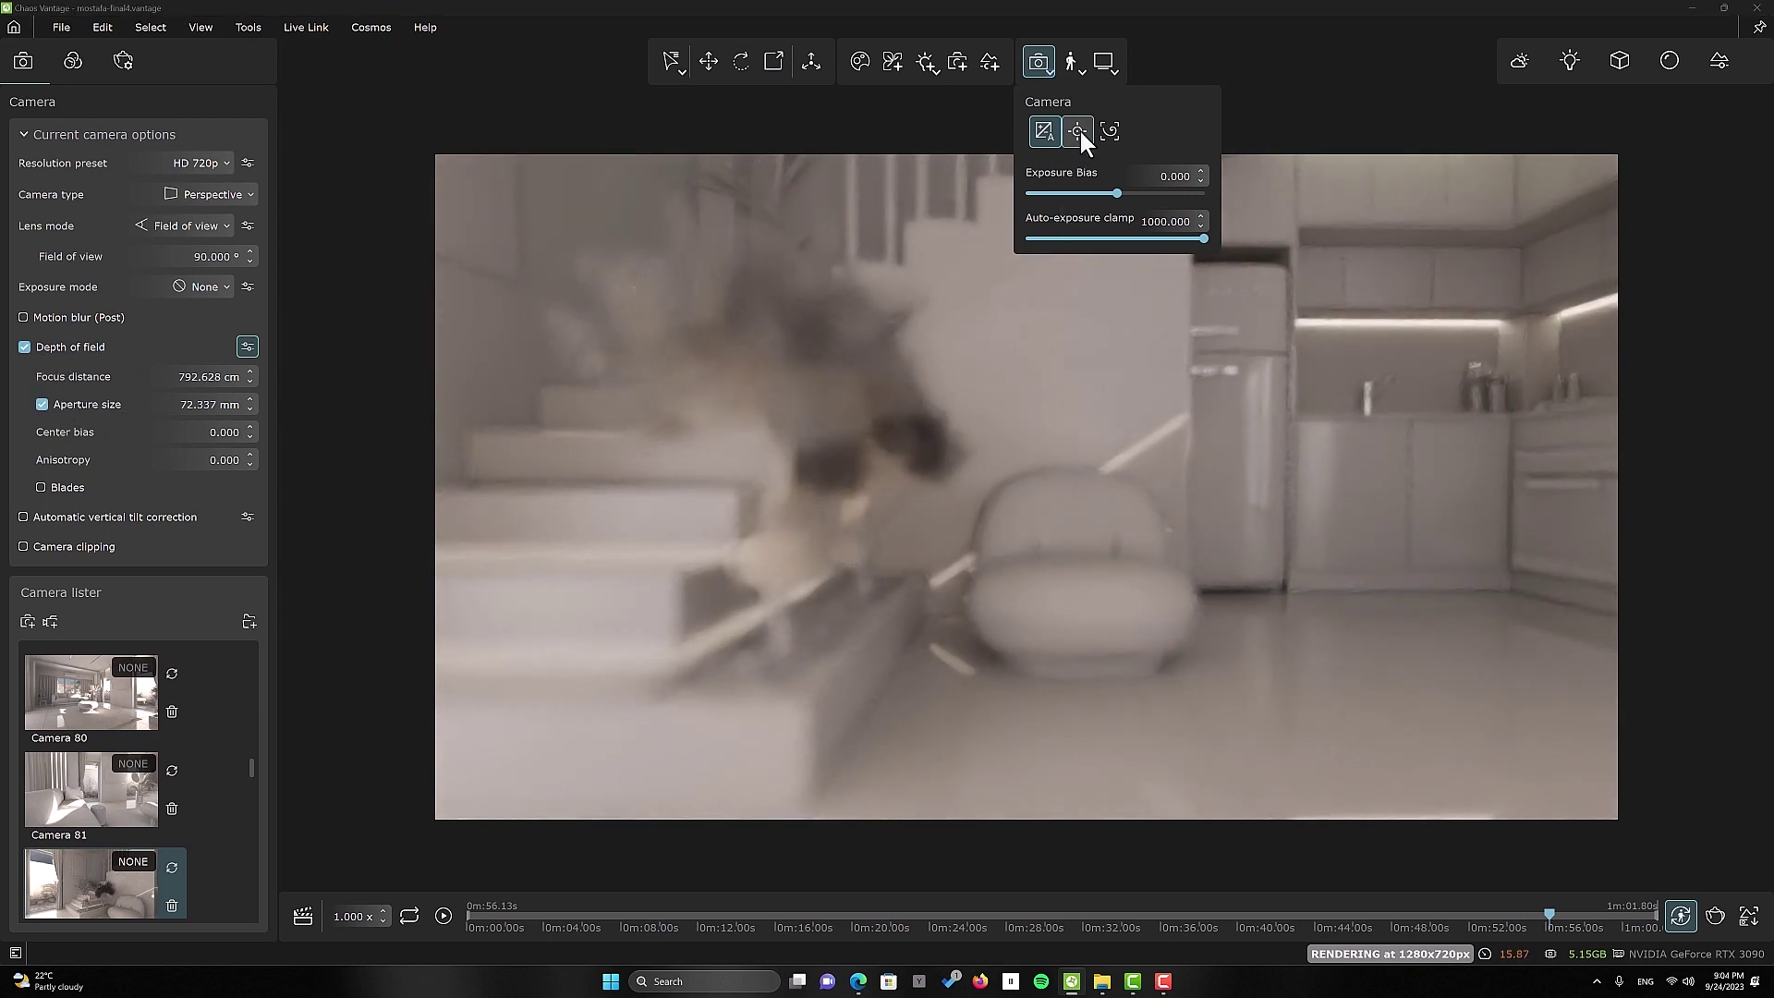
left_click(807, 397)
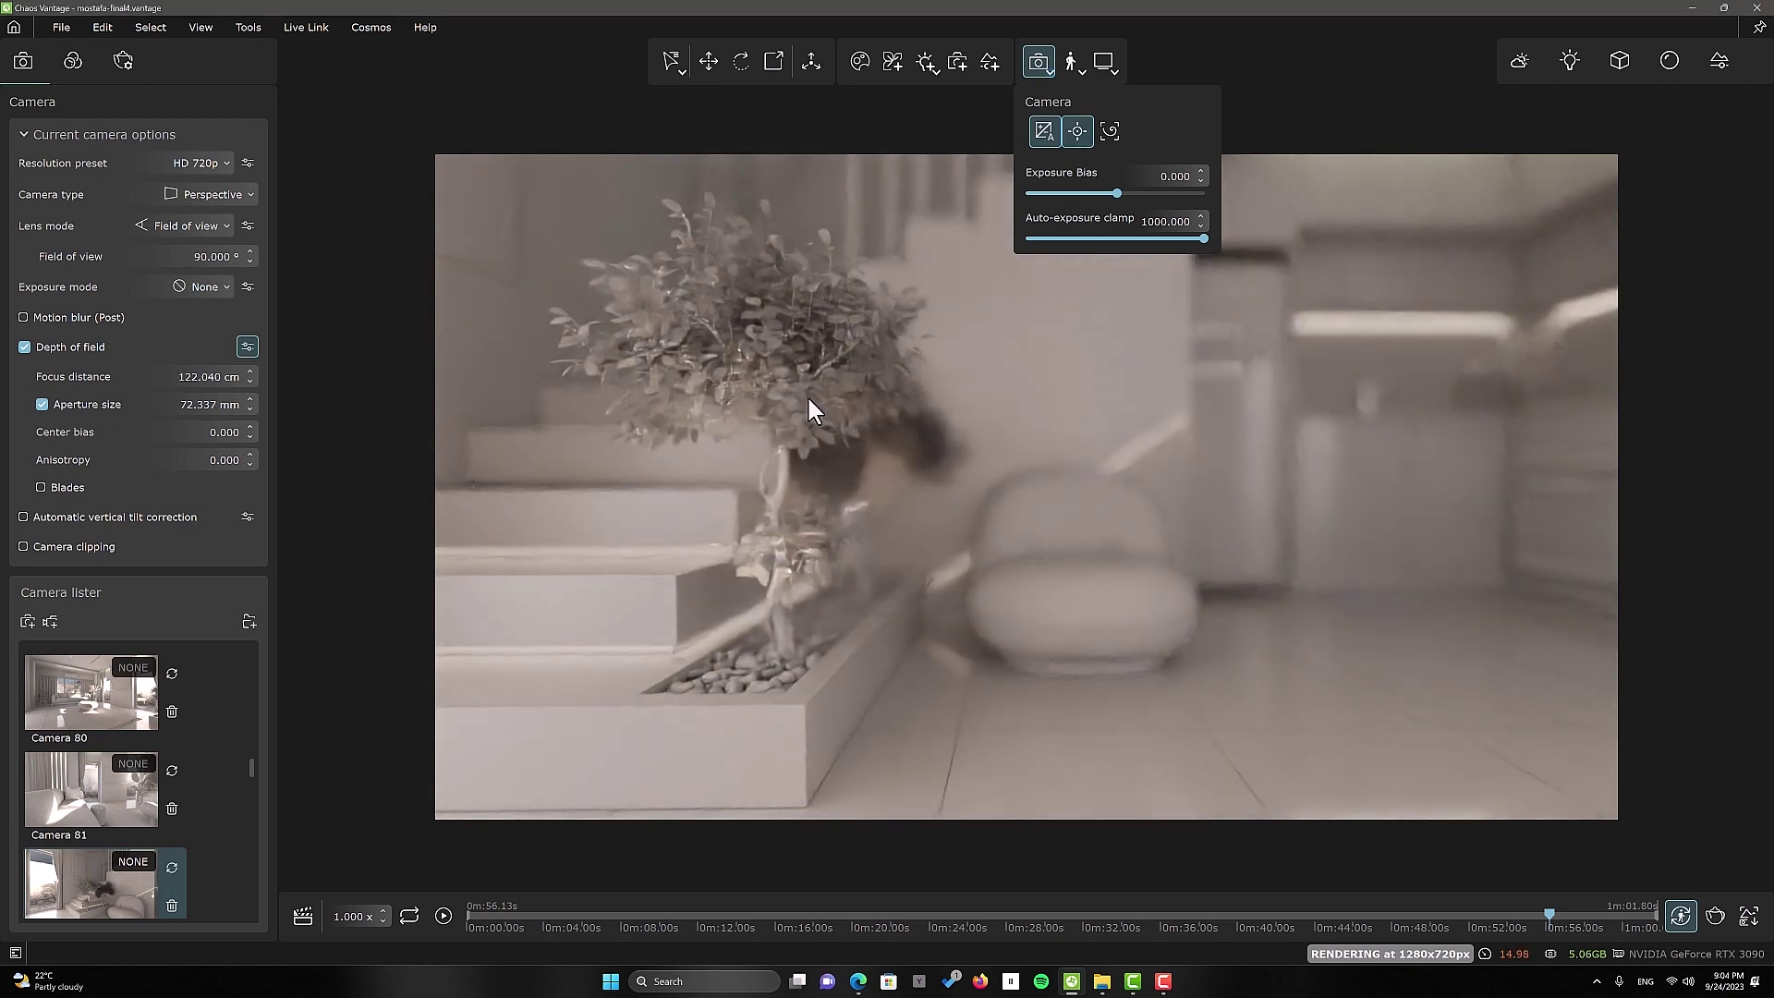
left_click(1095, 608)
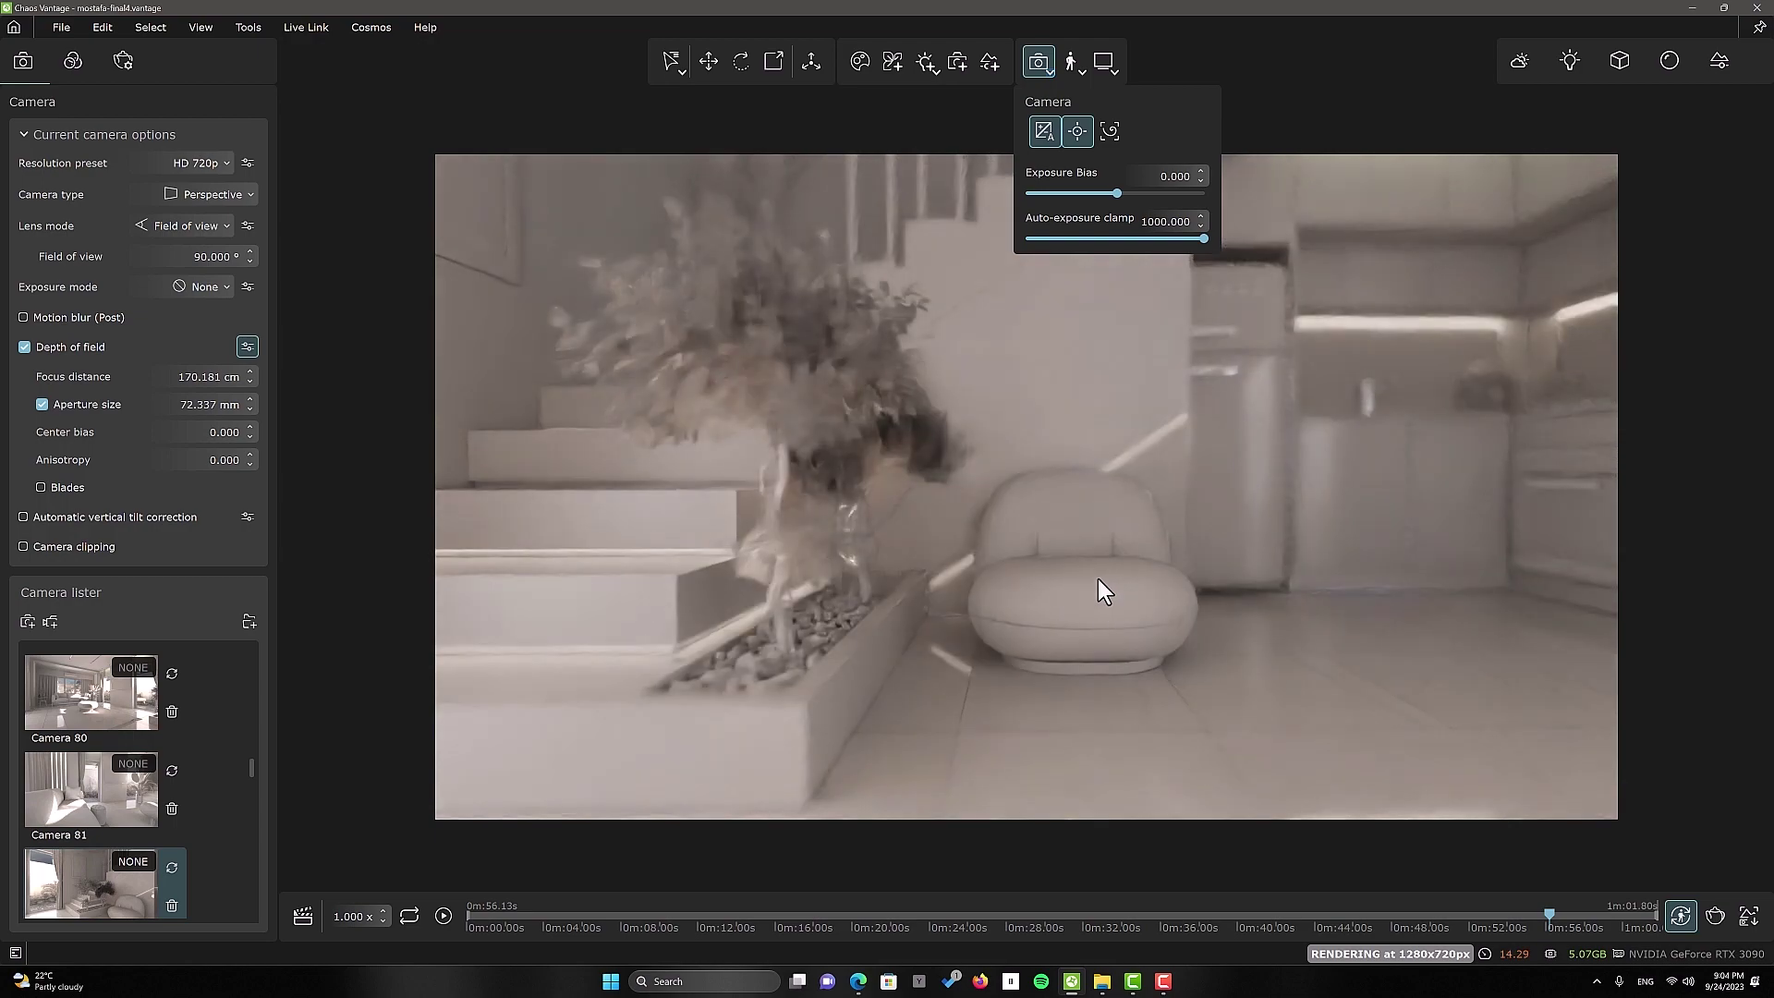
left_click(1366, 398)
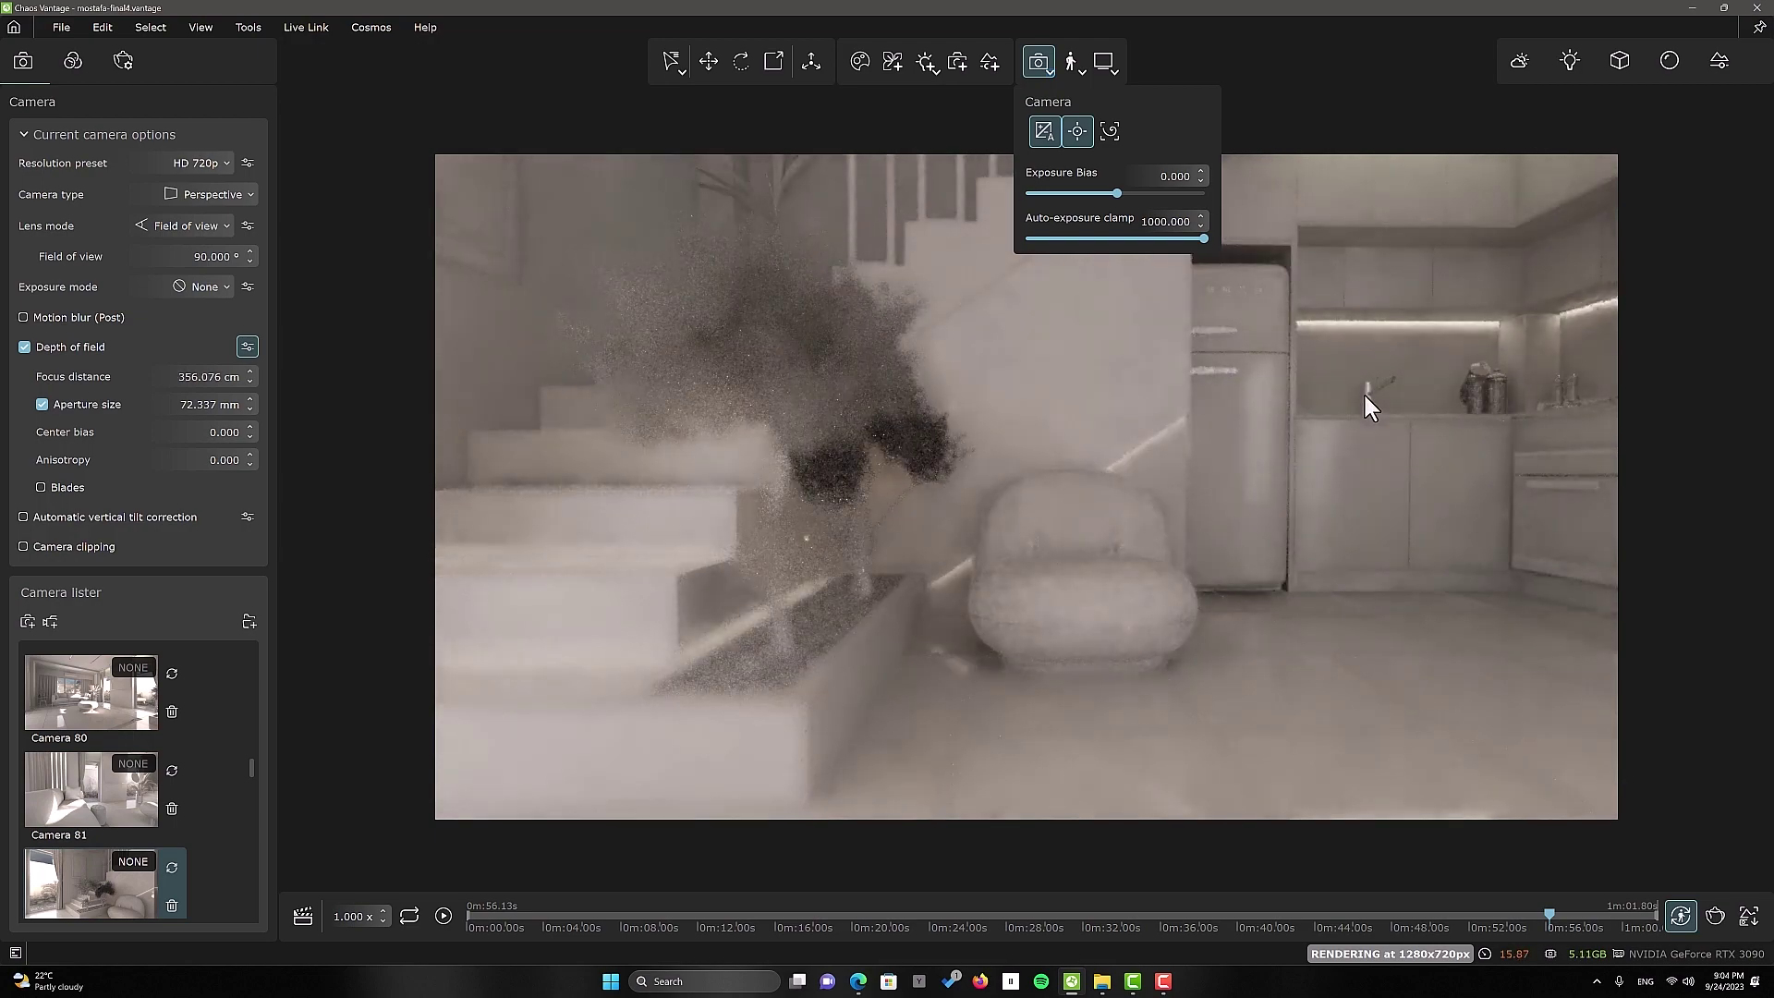
left_click(812, 391)
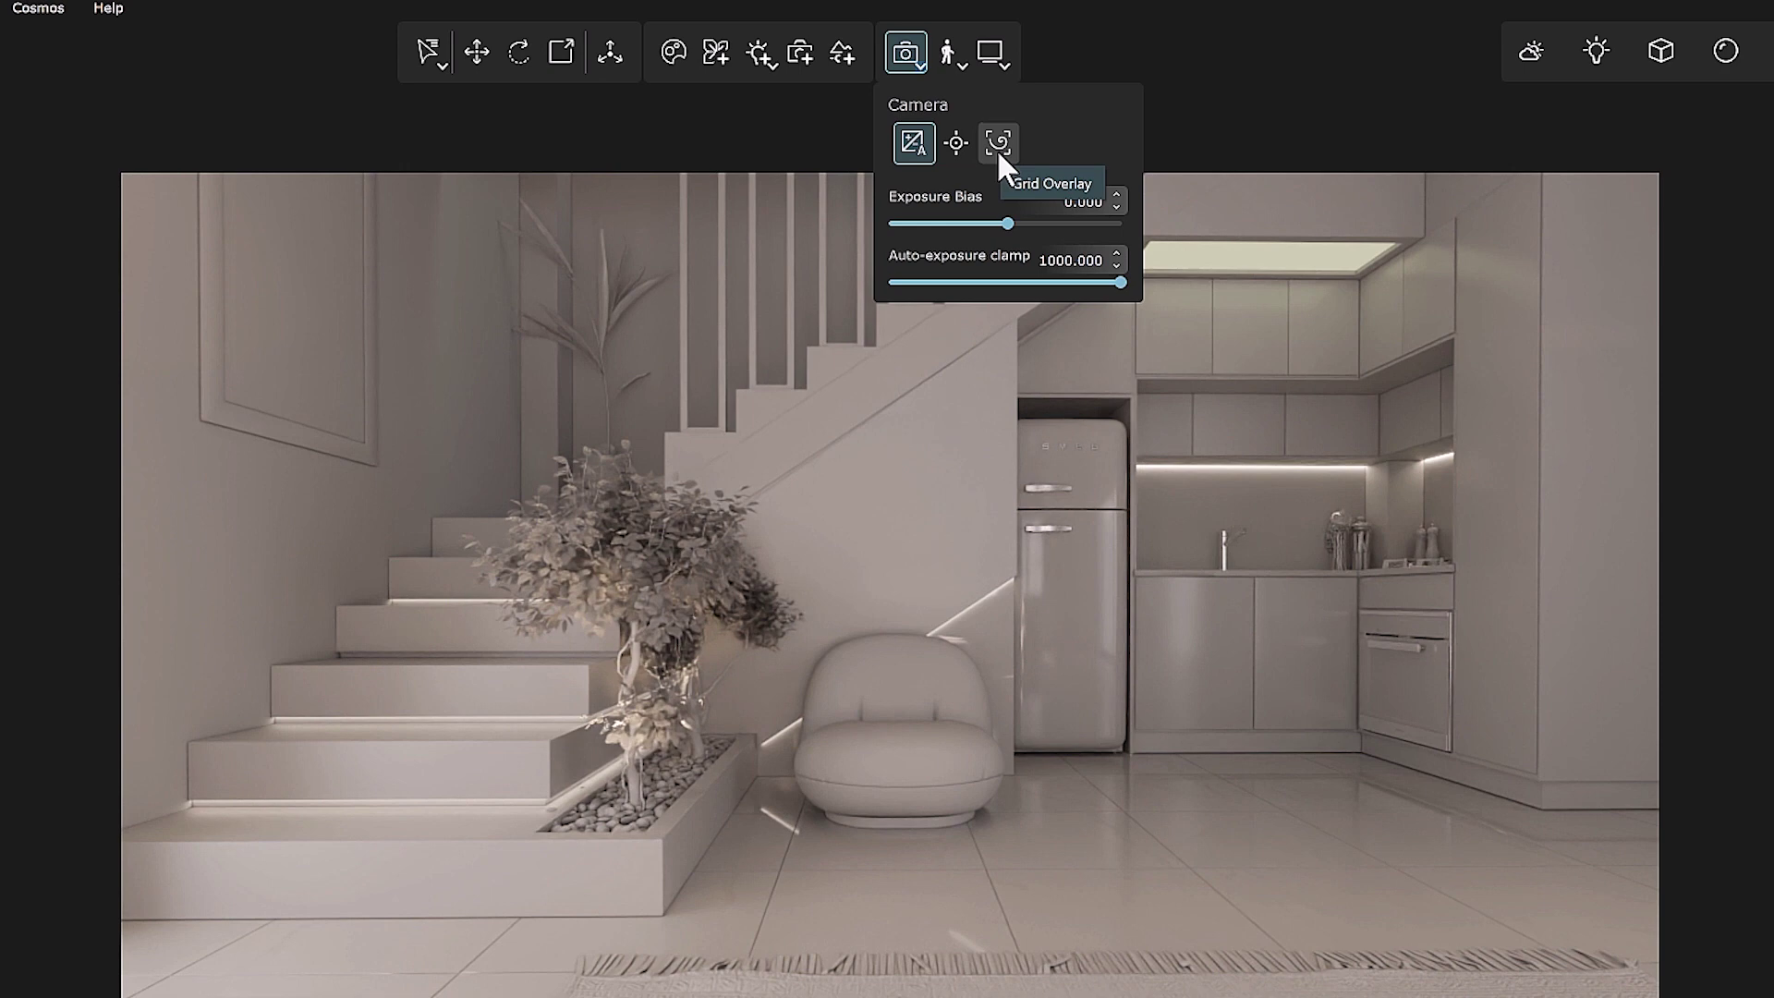
Turn on the grid overlay and try Central Cross, Golden Ratio and Diagonals, settling on Golden Spiral
left_click(996, 148)
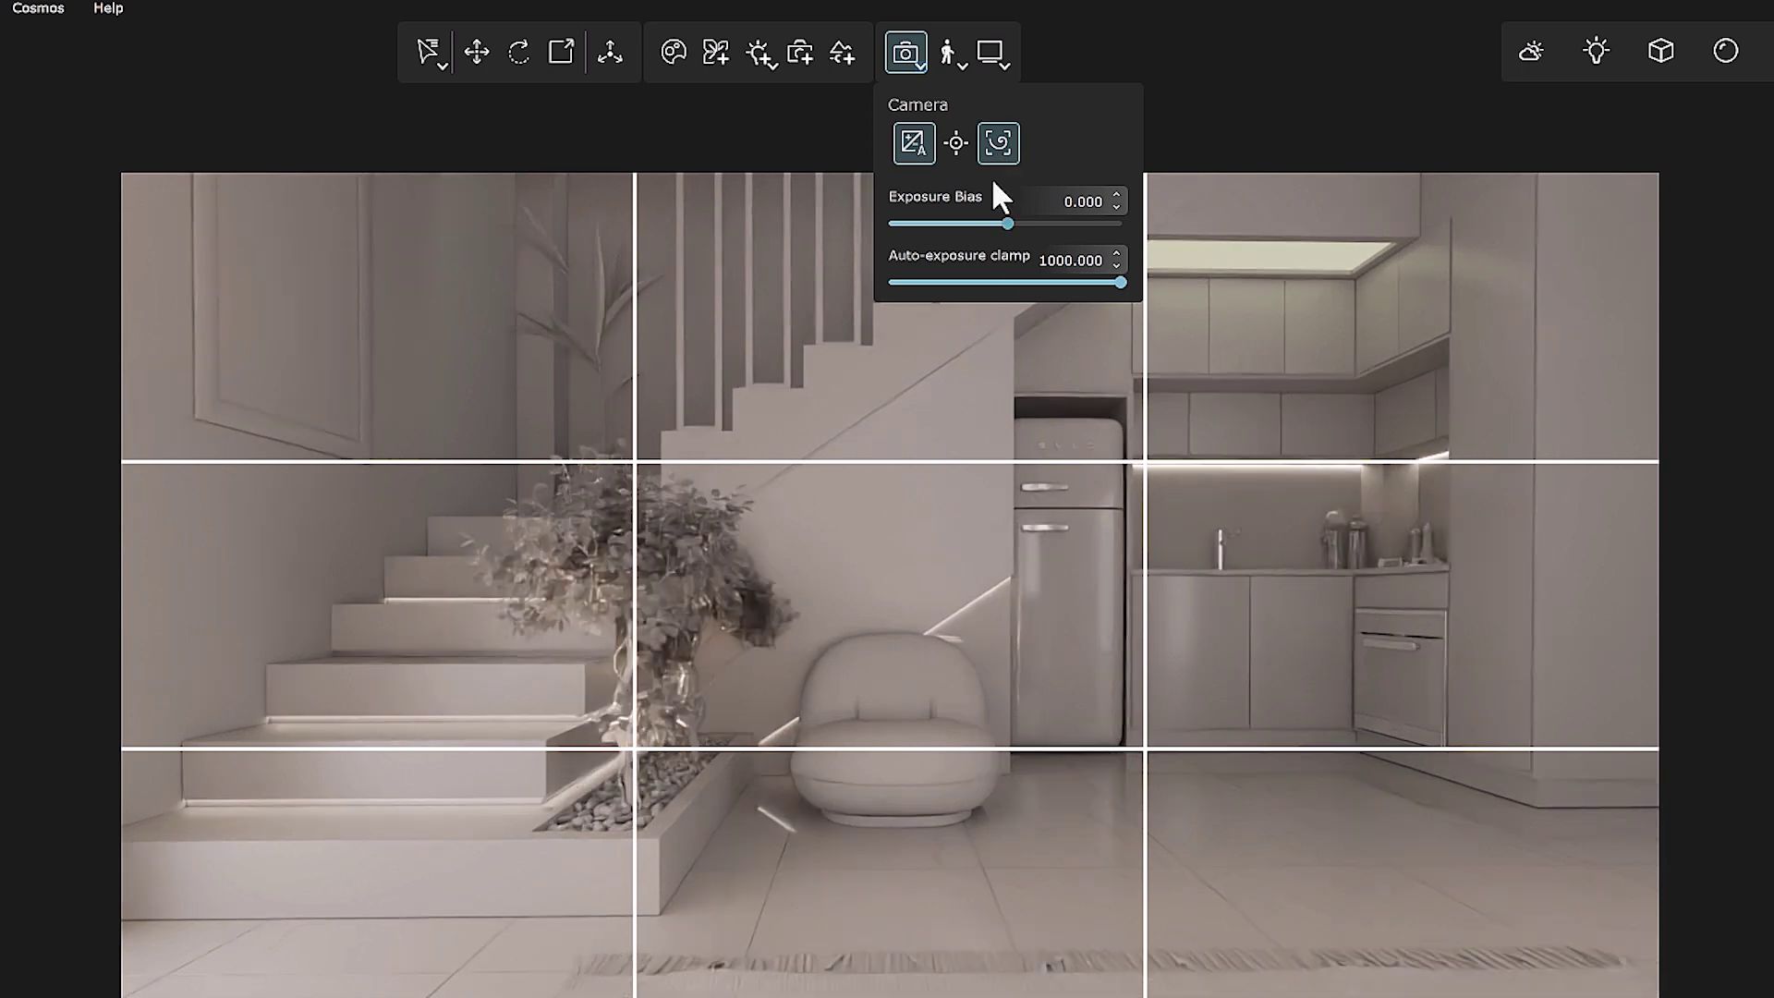
left_click(998, 146)
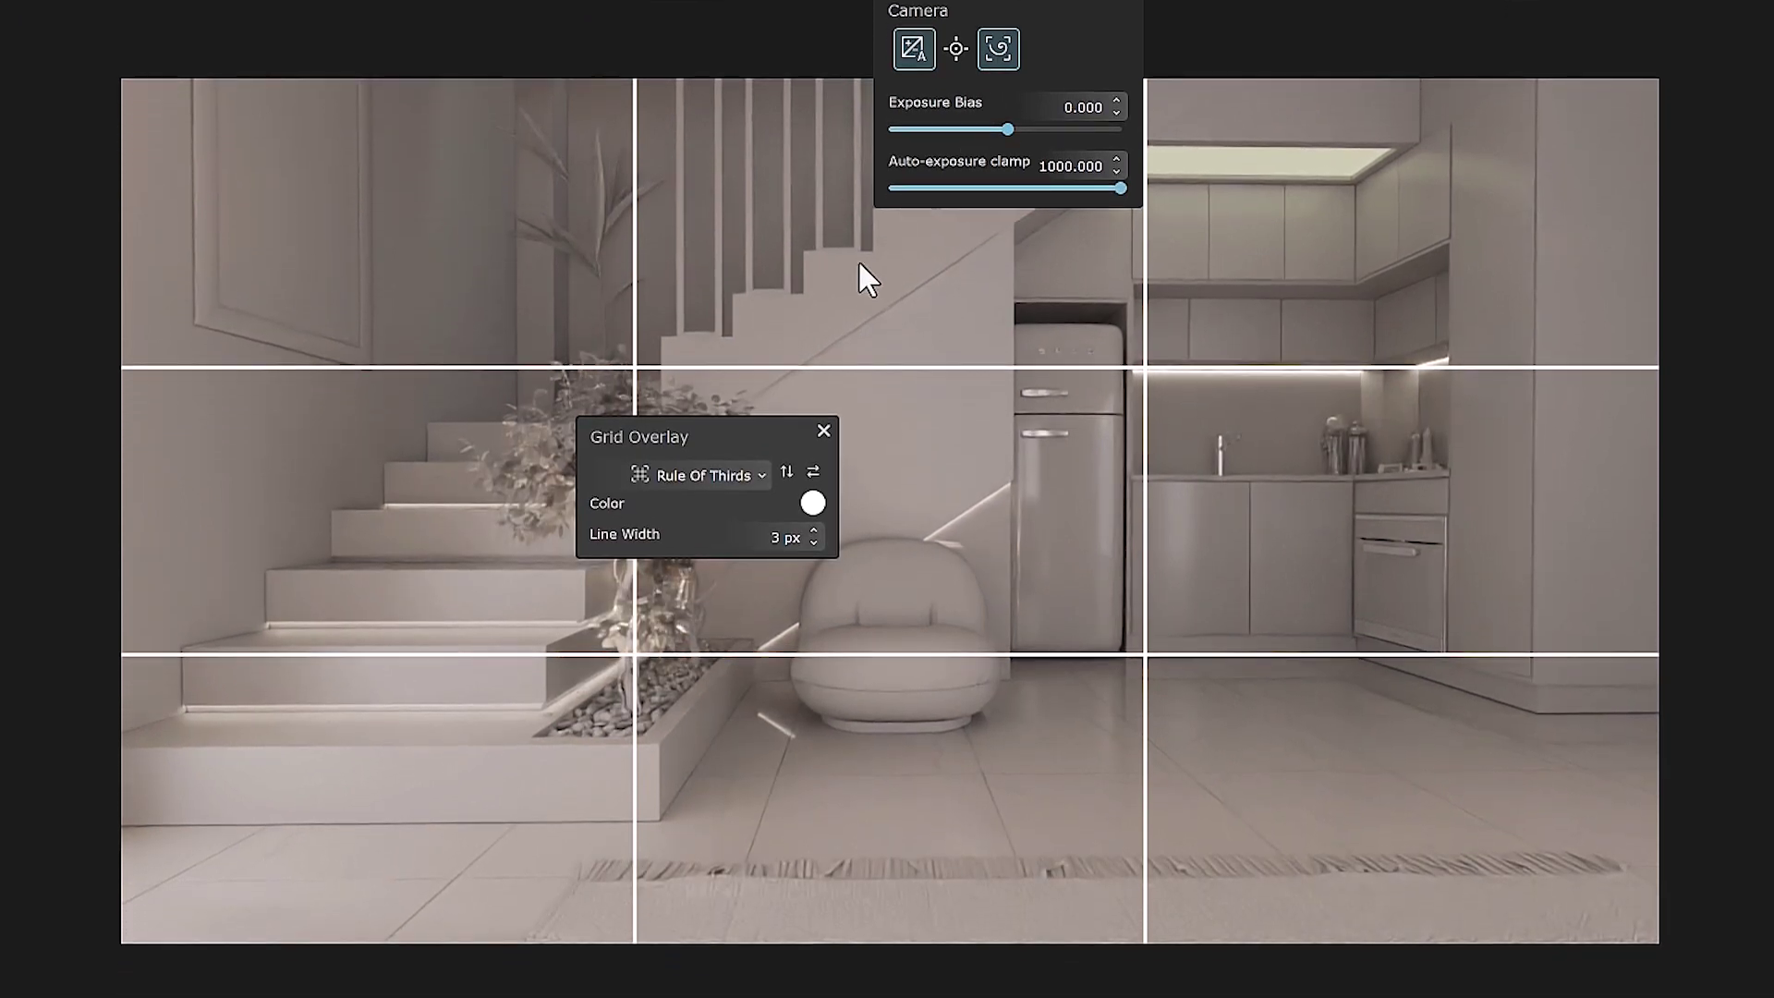
left_click(712, 475)
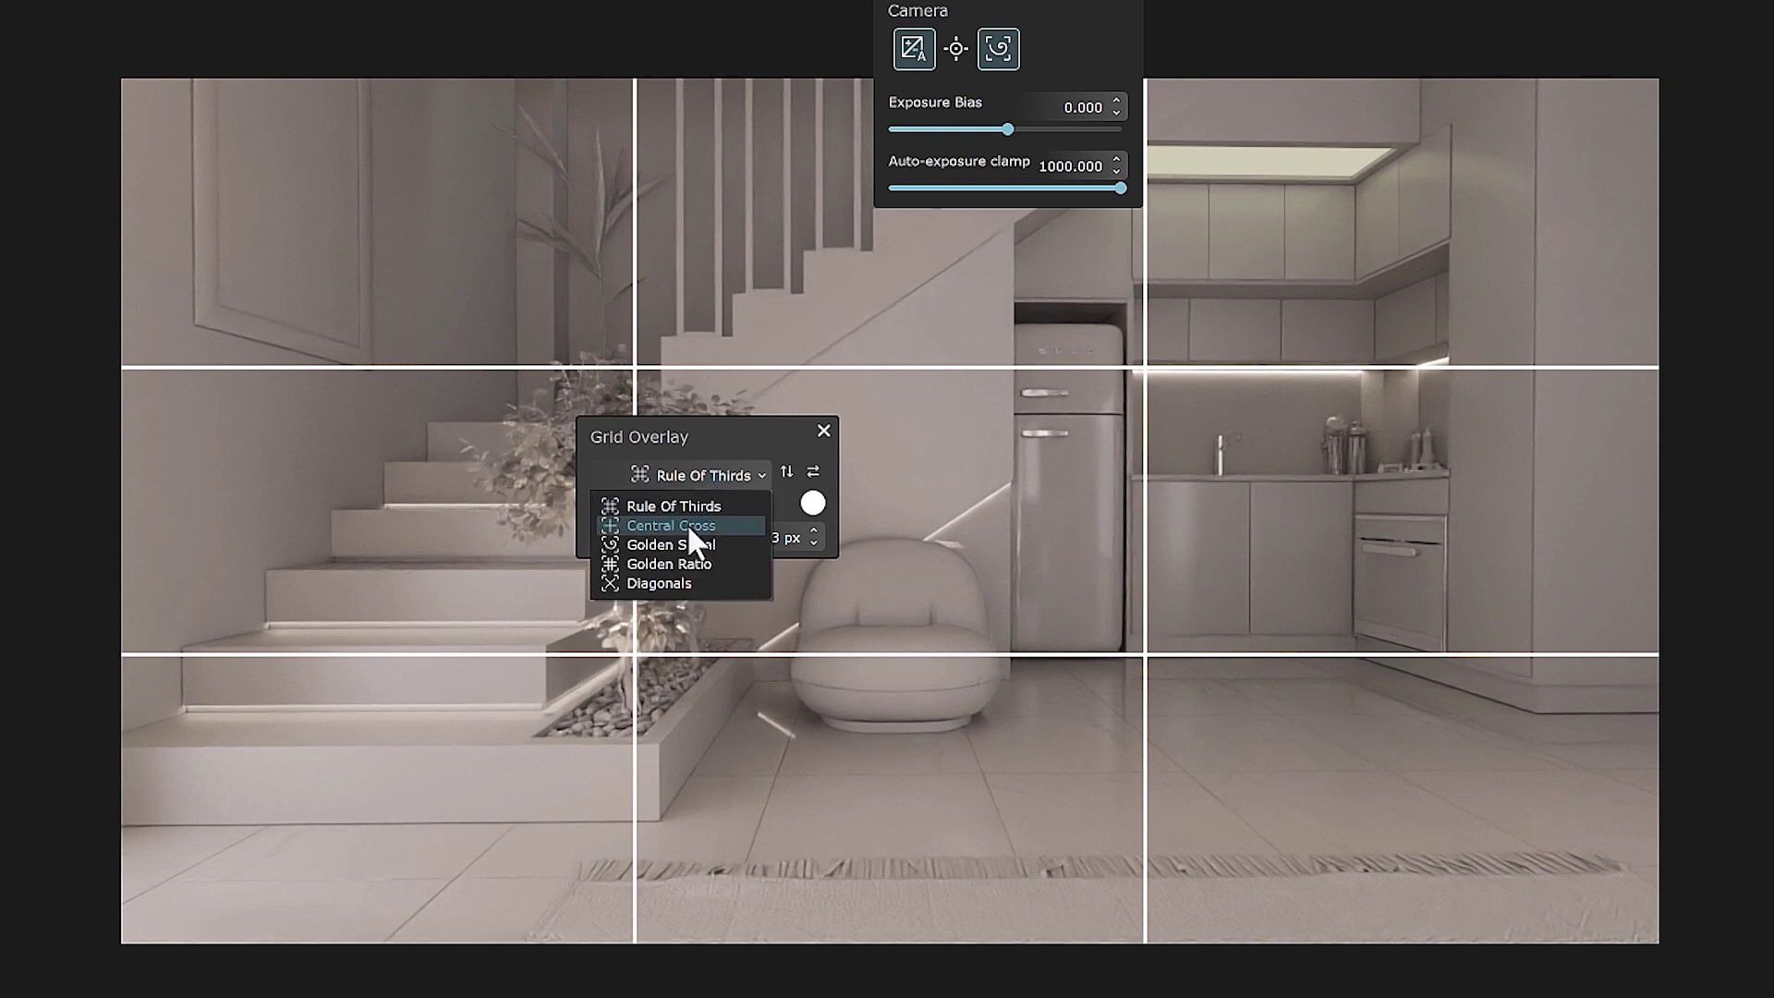
left_click(686, 523)
left_click(701, 484)
left_click(693, 543)
left_click(700, 495)
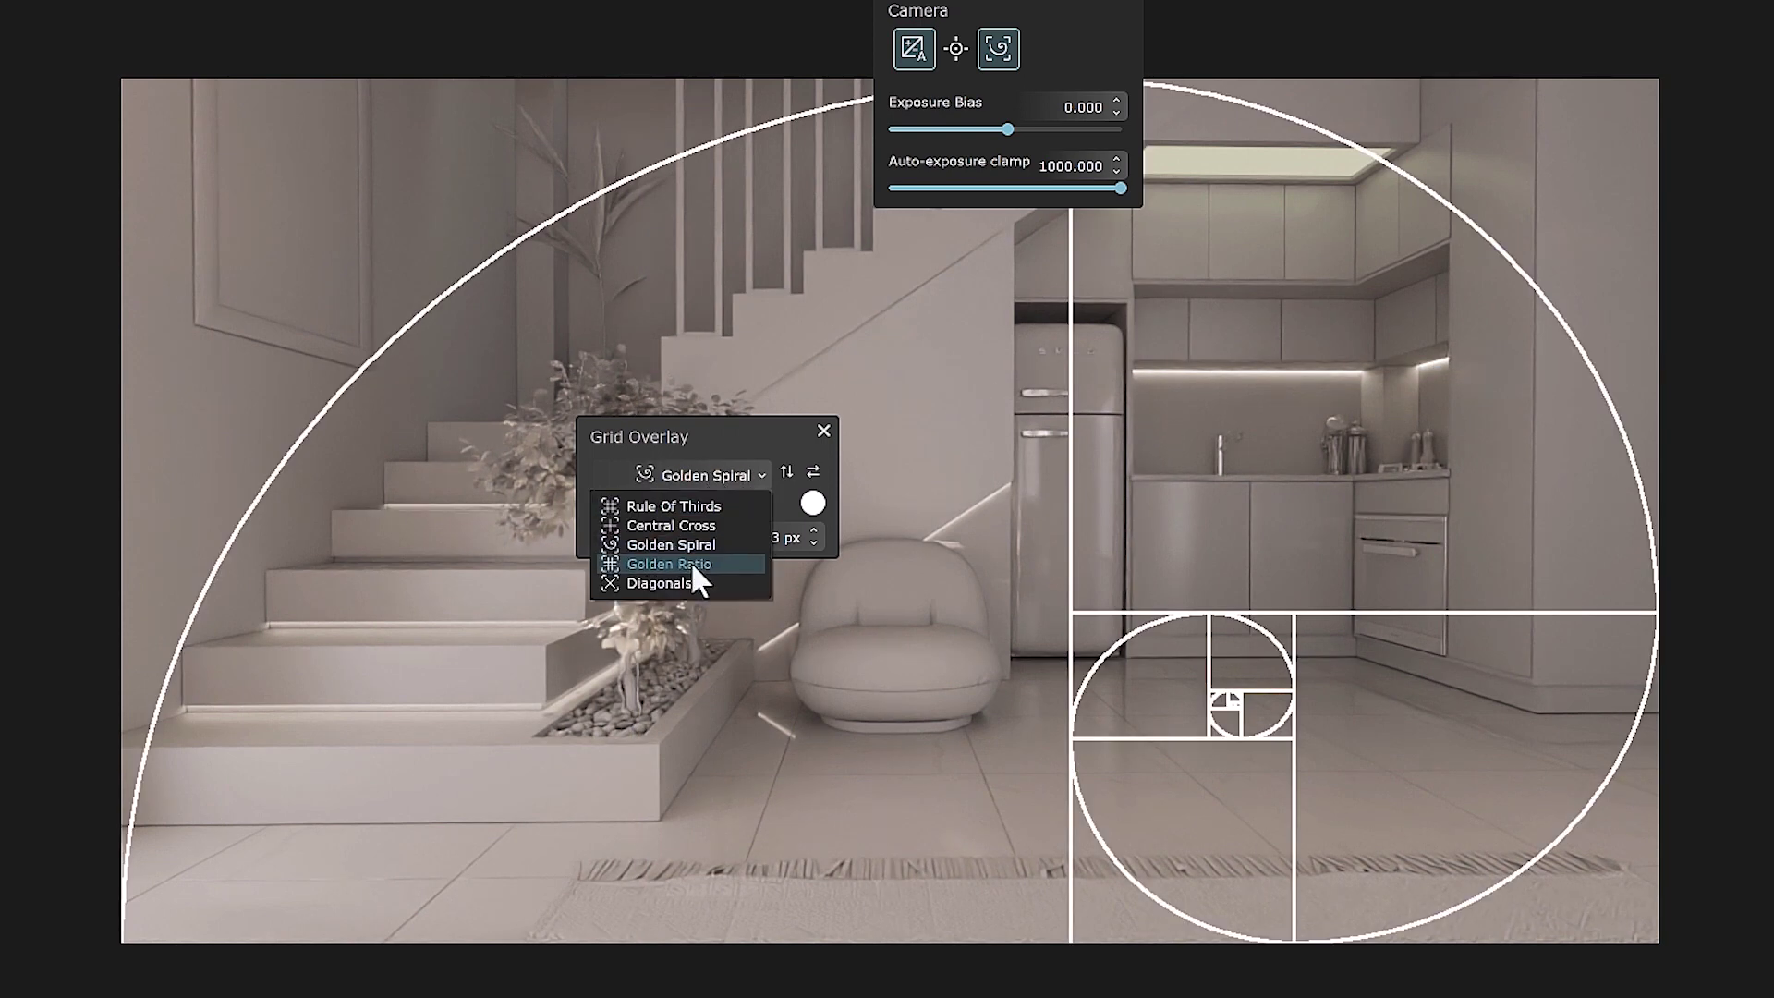
left_click(692, 564)
left_click(706, 475)
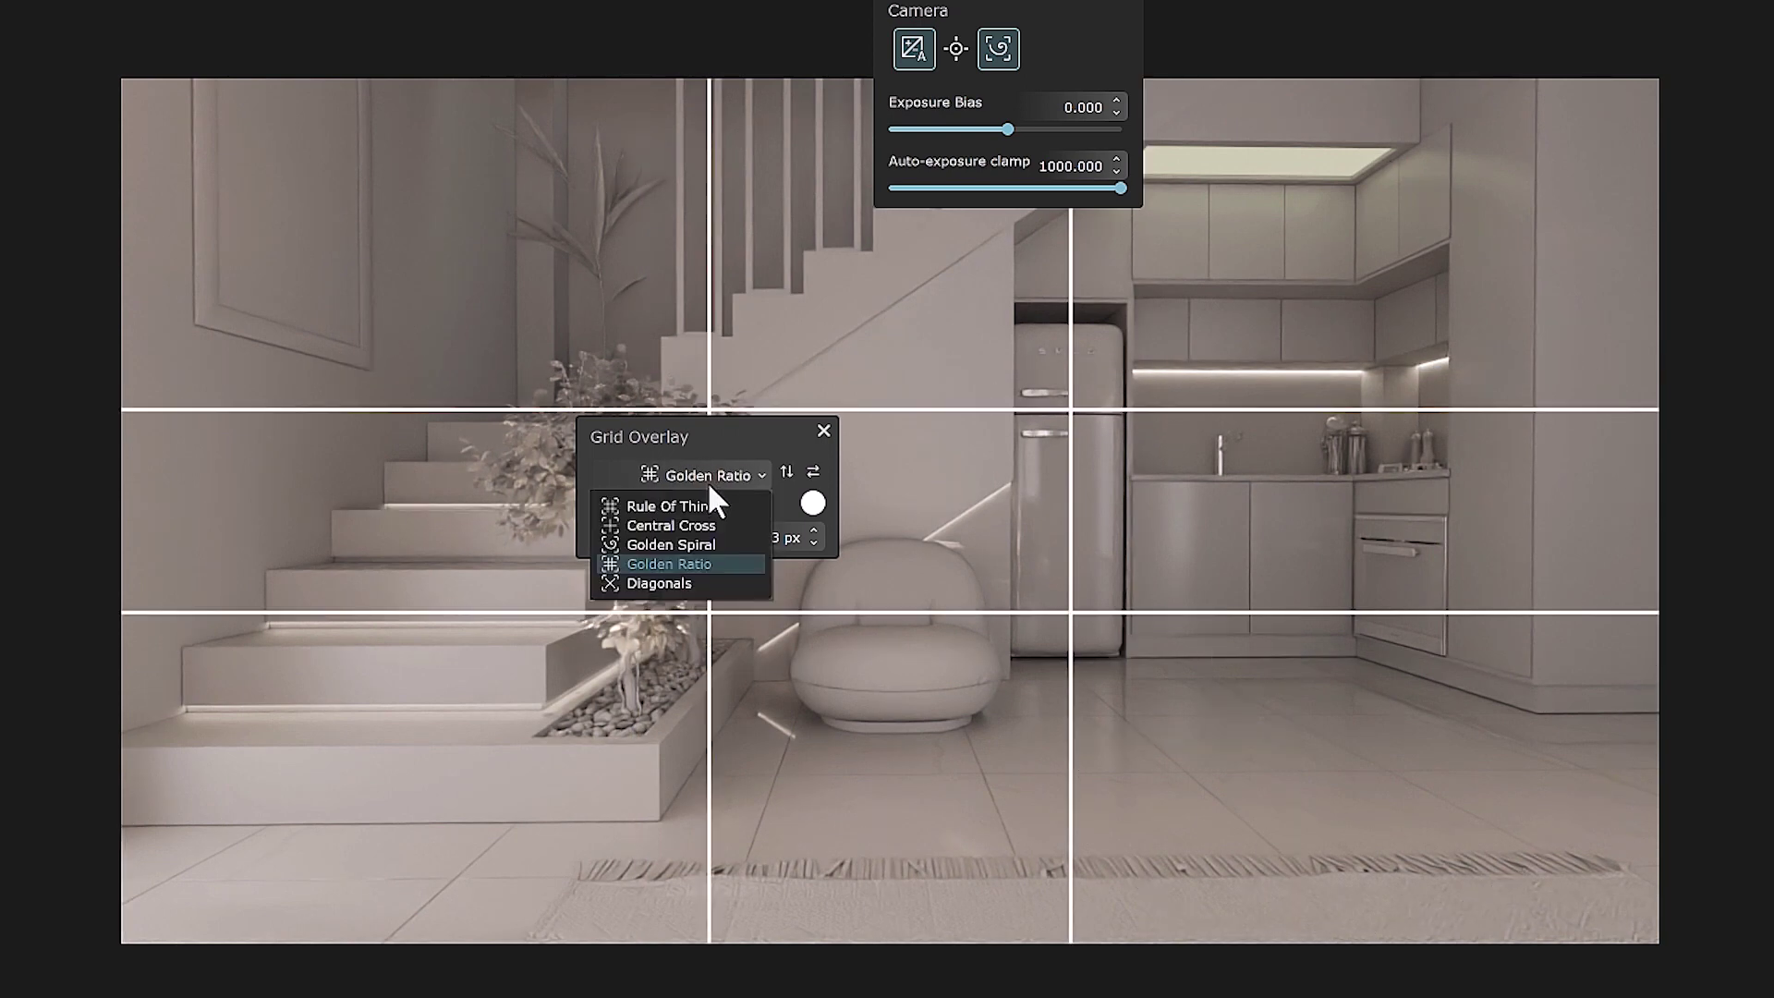
left_click(683, 580)
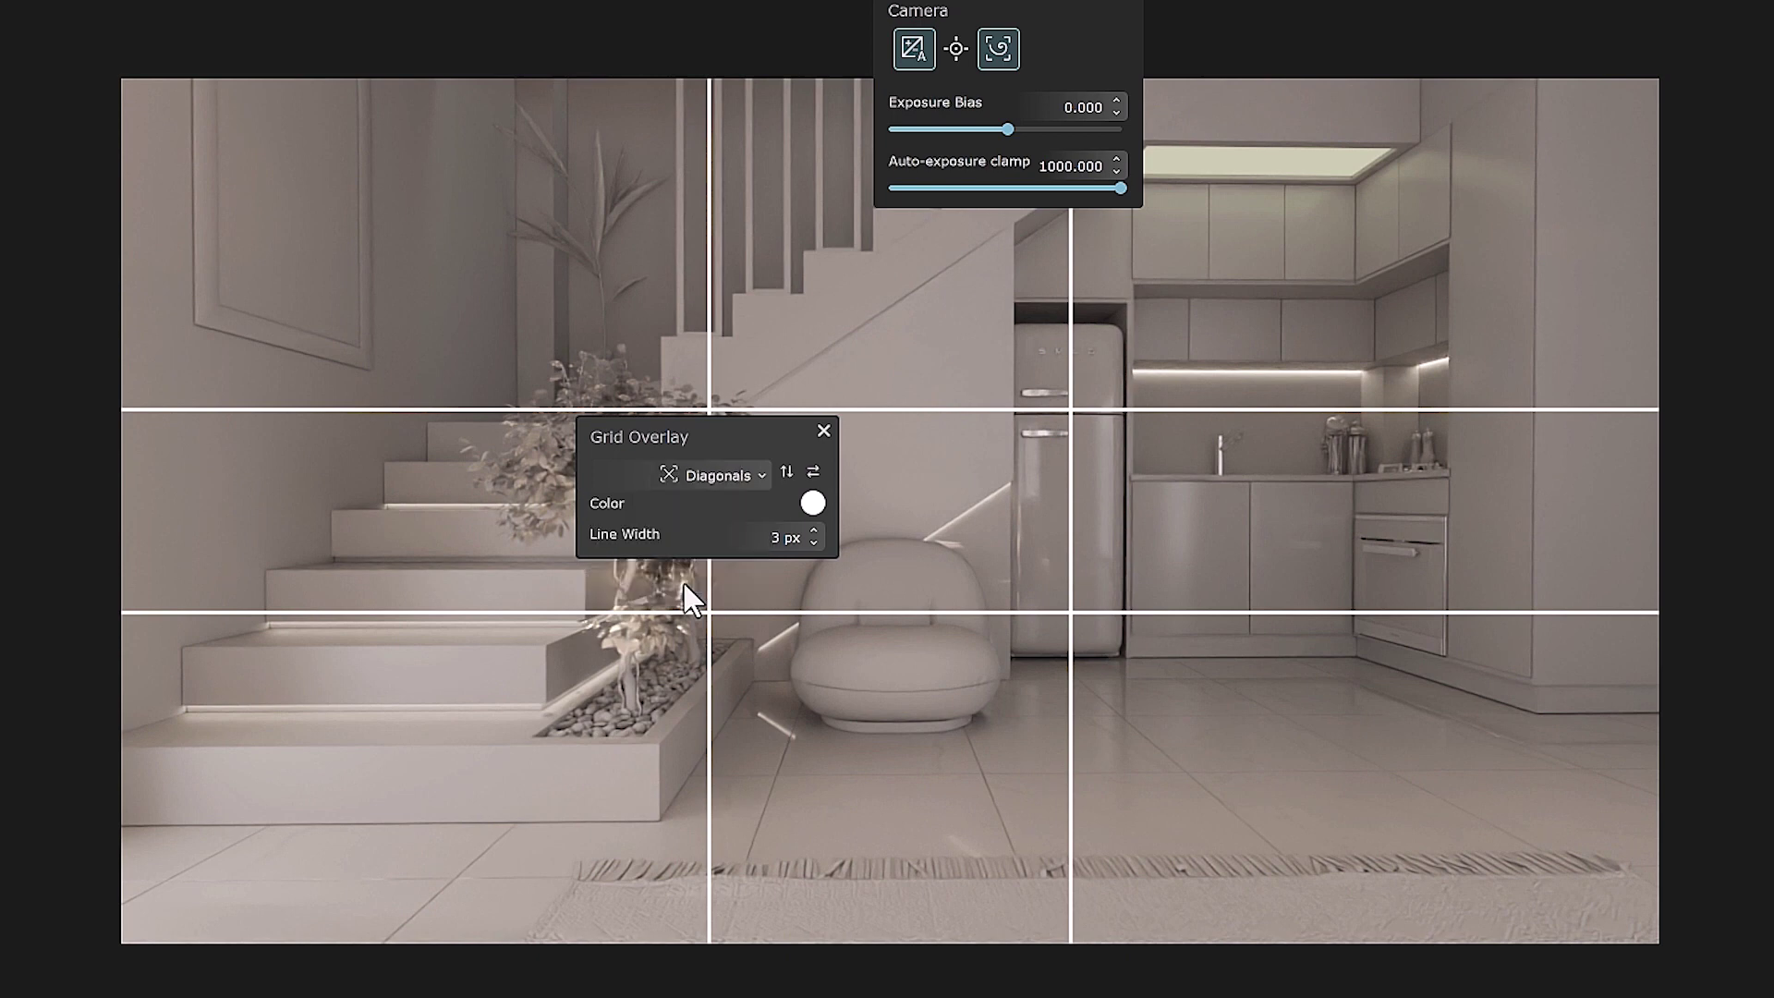
left_click(708, 473)
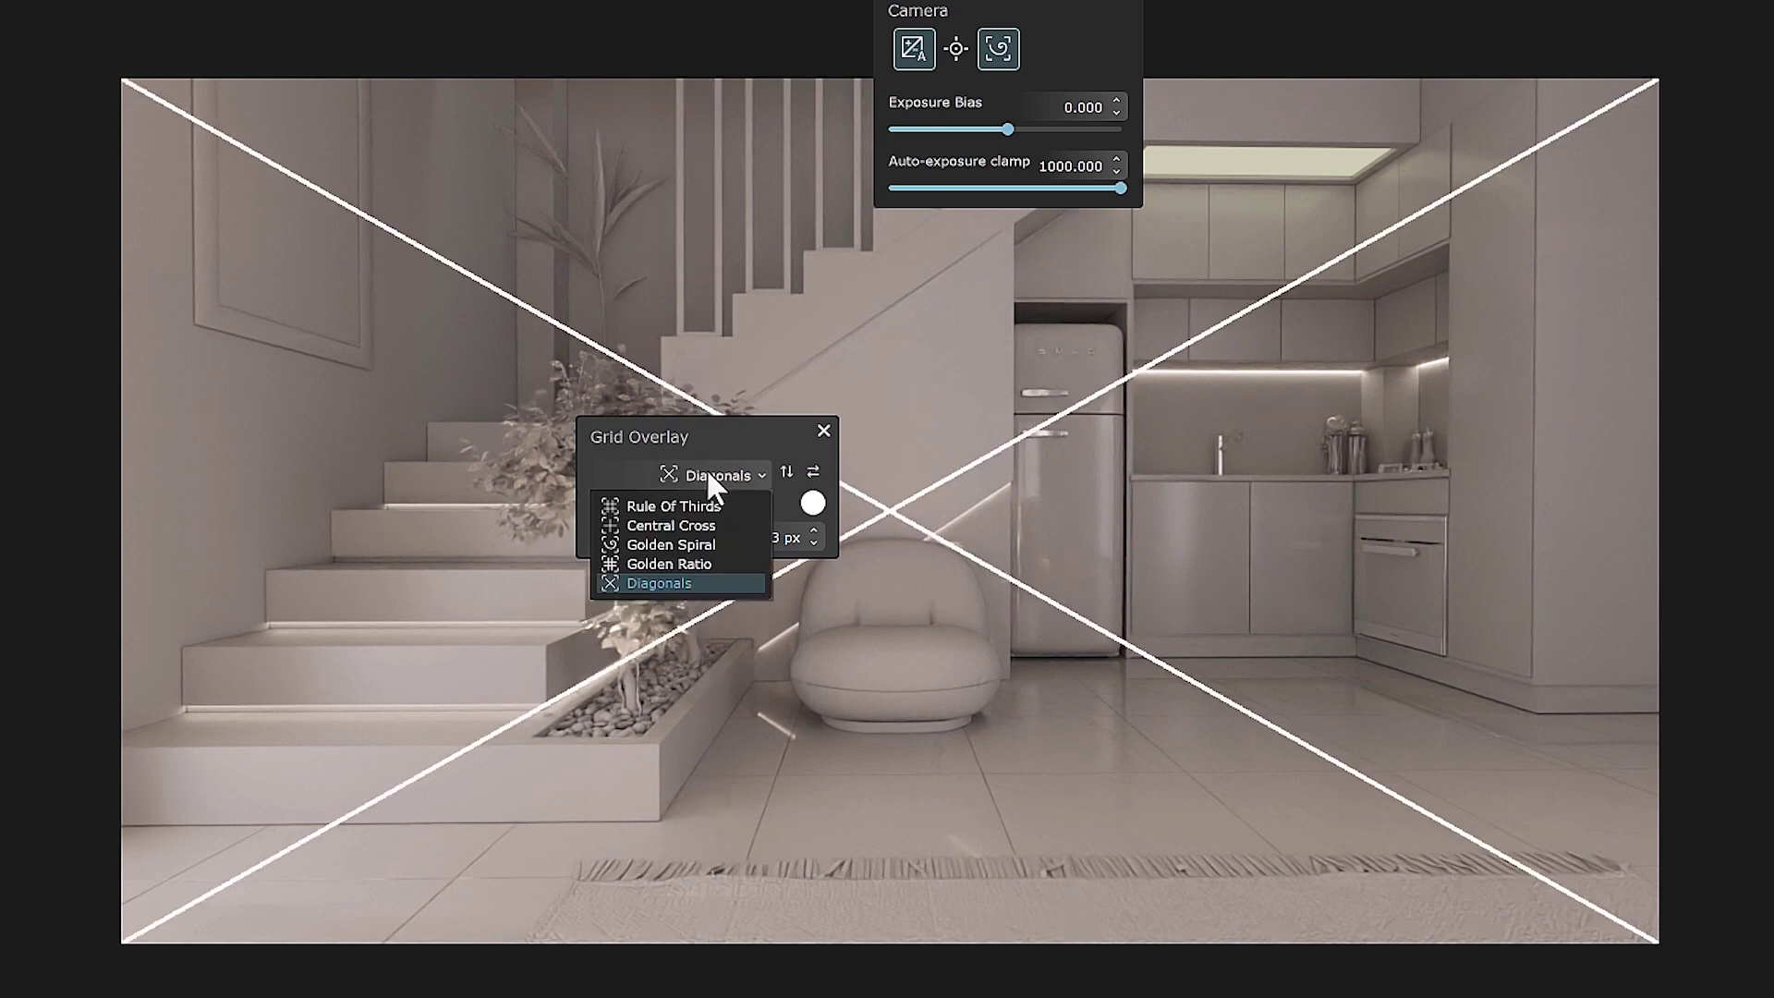
left_click(680, 543)
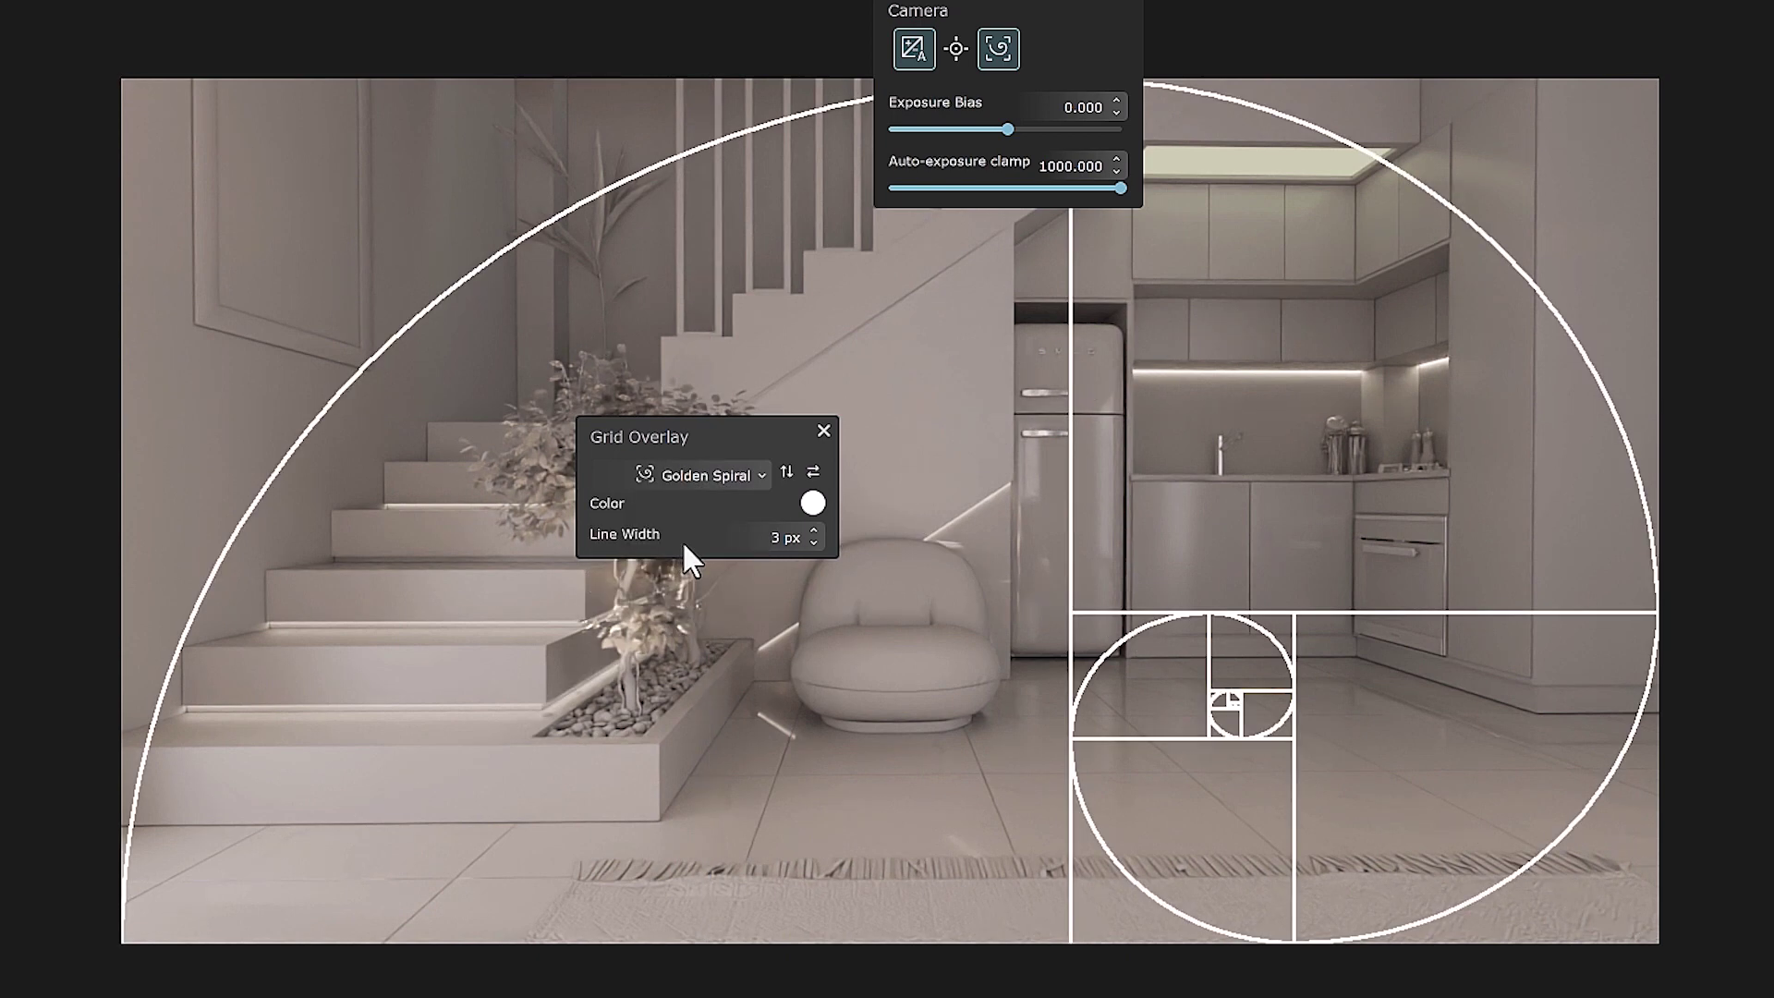
left_click(678, 475)
left_click(696, 457)
Make the golden spiral grid lines red
left_click(813, 503)
left_click(724, 796)
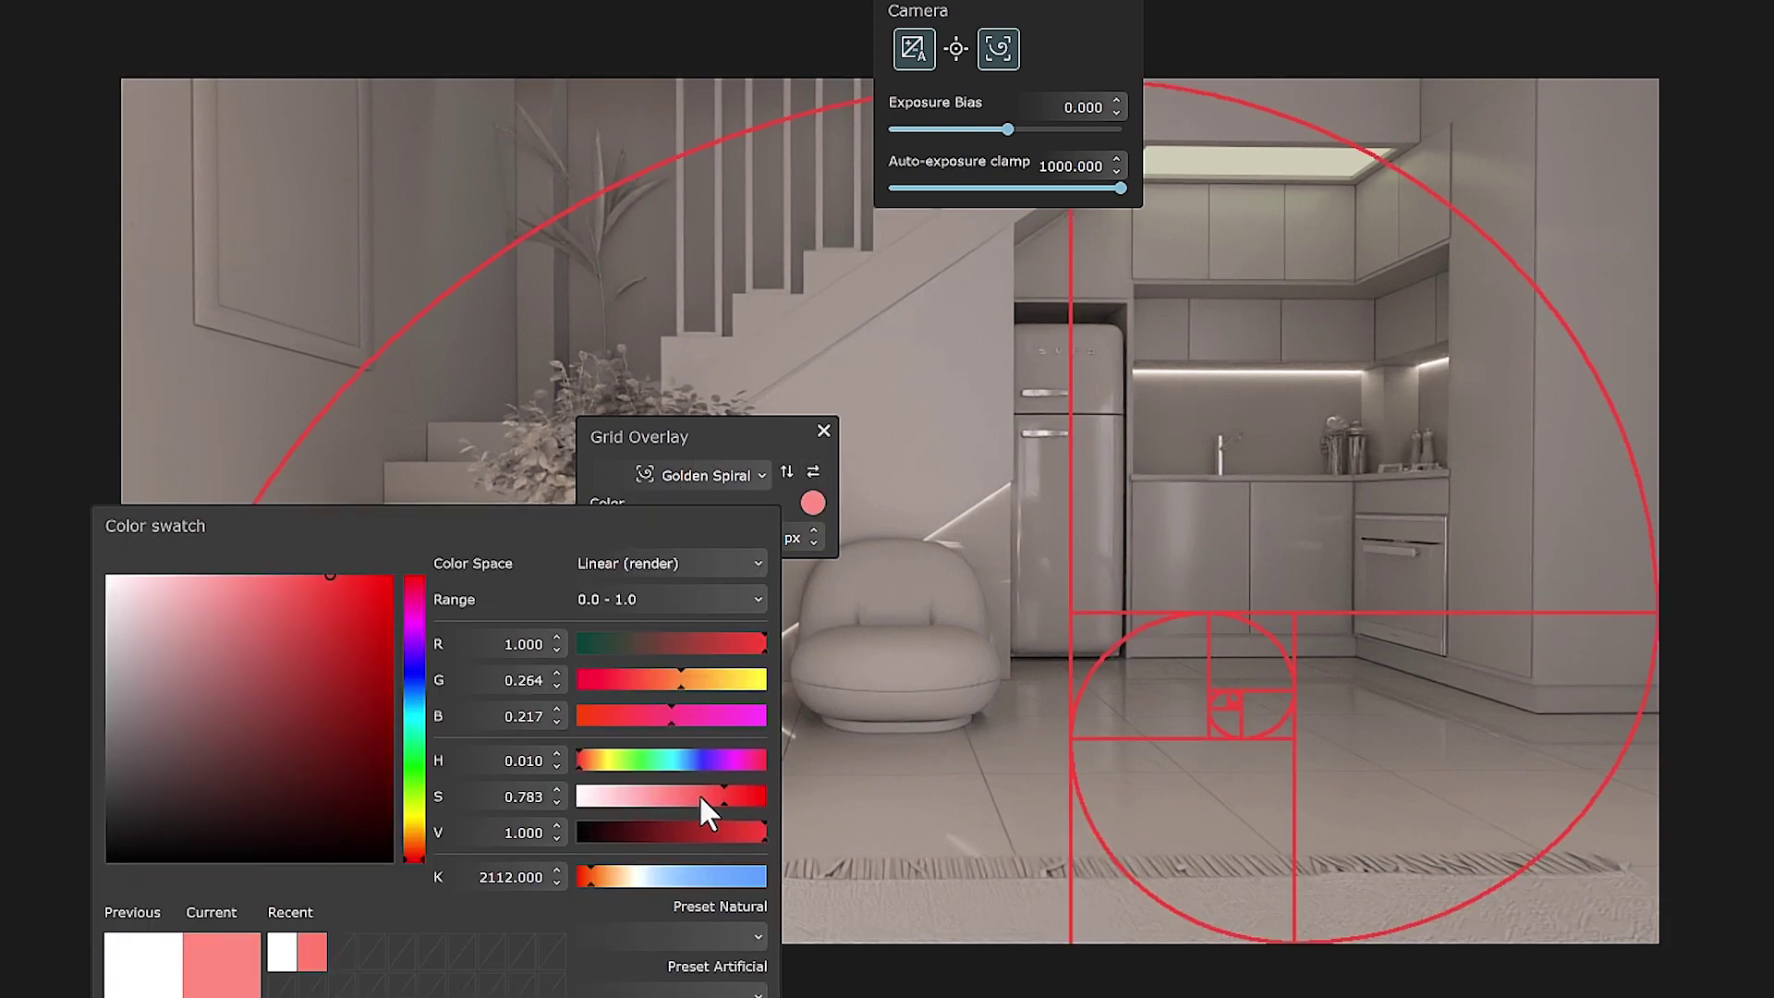
left_click(776, 535)
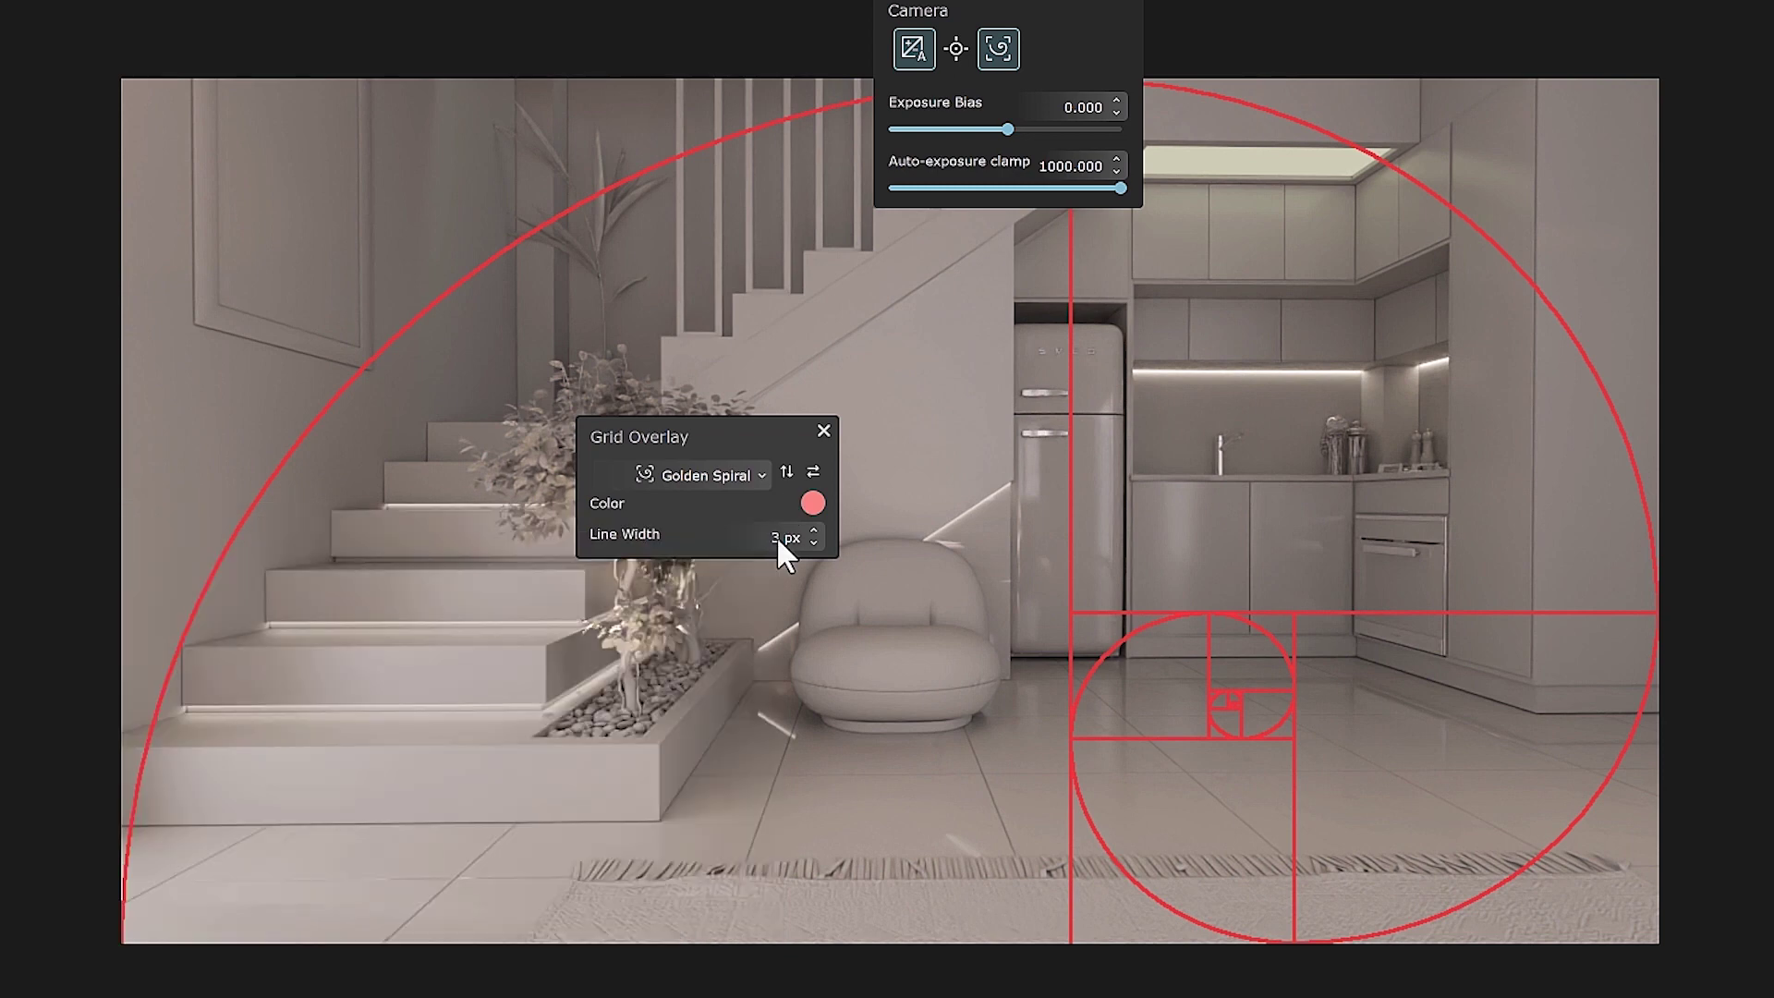
Switch the grid to Rule Of Thirds with white lines
scroll(813, 534, "up", 3)
scroll(813, 534, "down", 3)
left_click(729, 474)
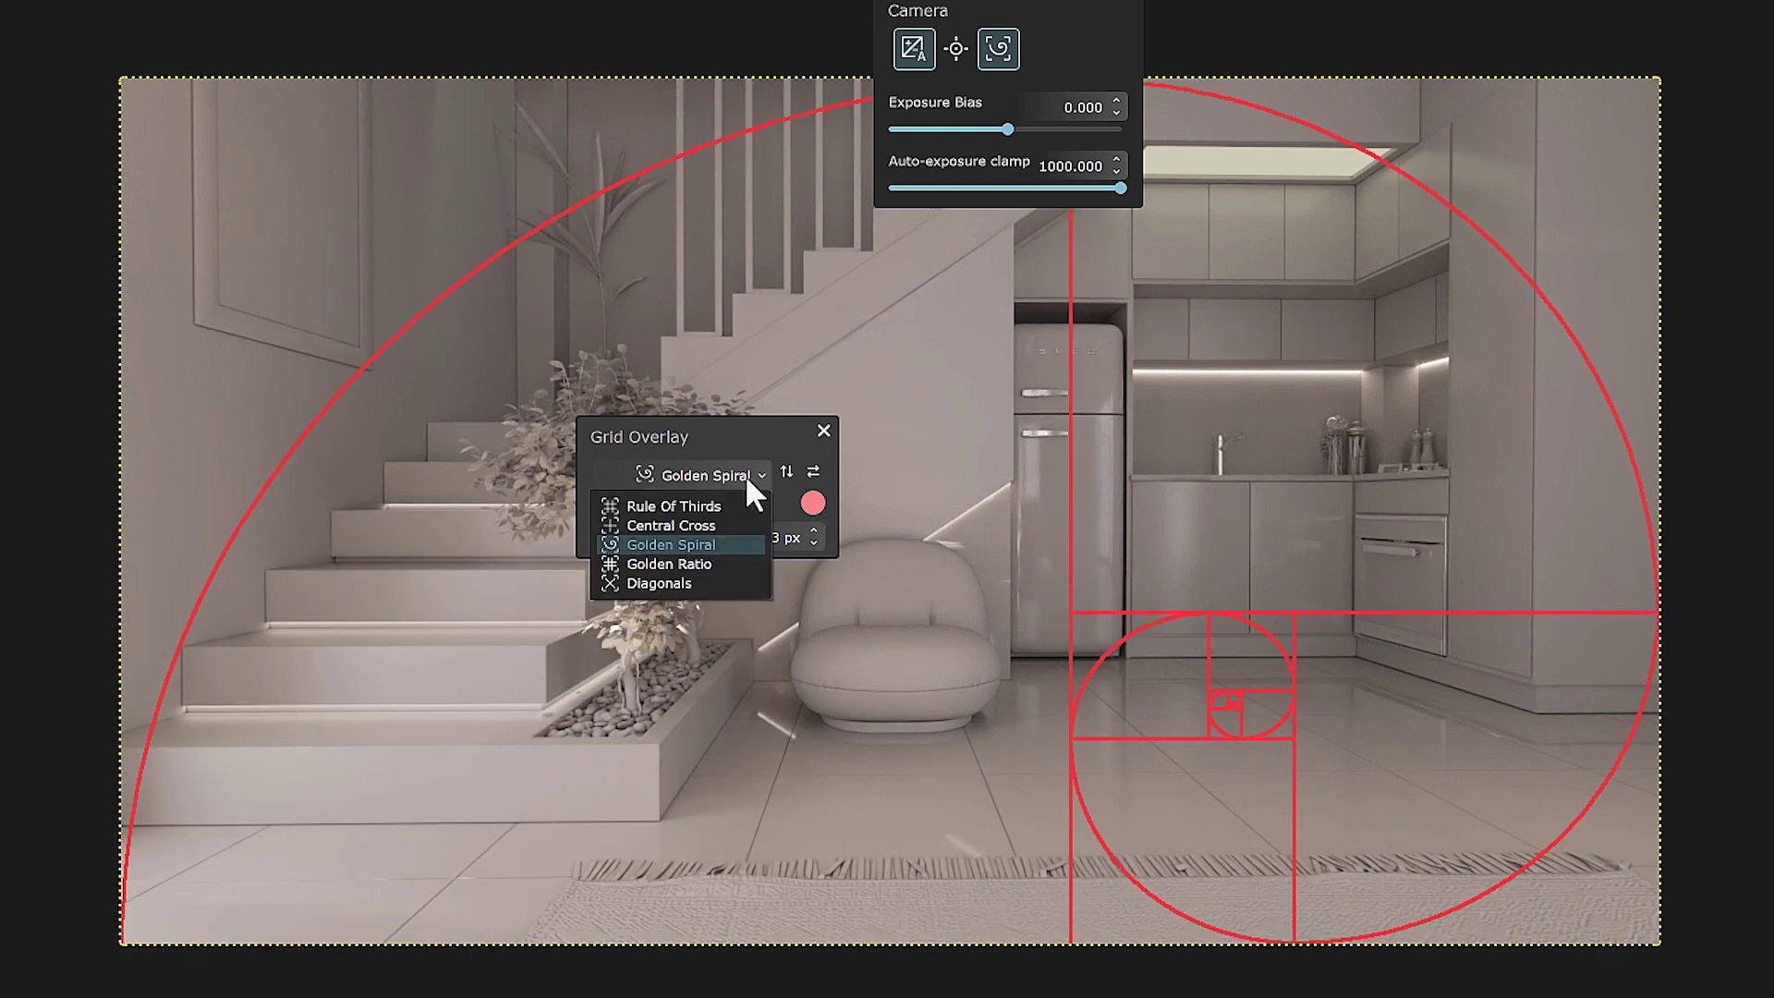
left_click(730, 498)
left_click(813, 503)
left_click(748, 499)
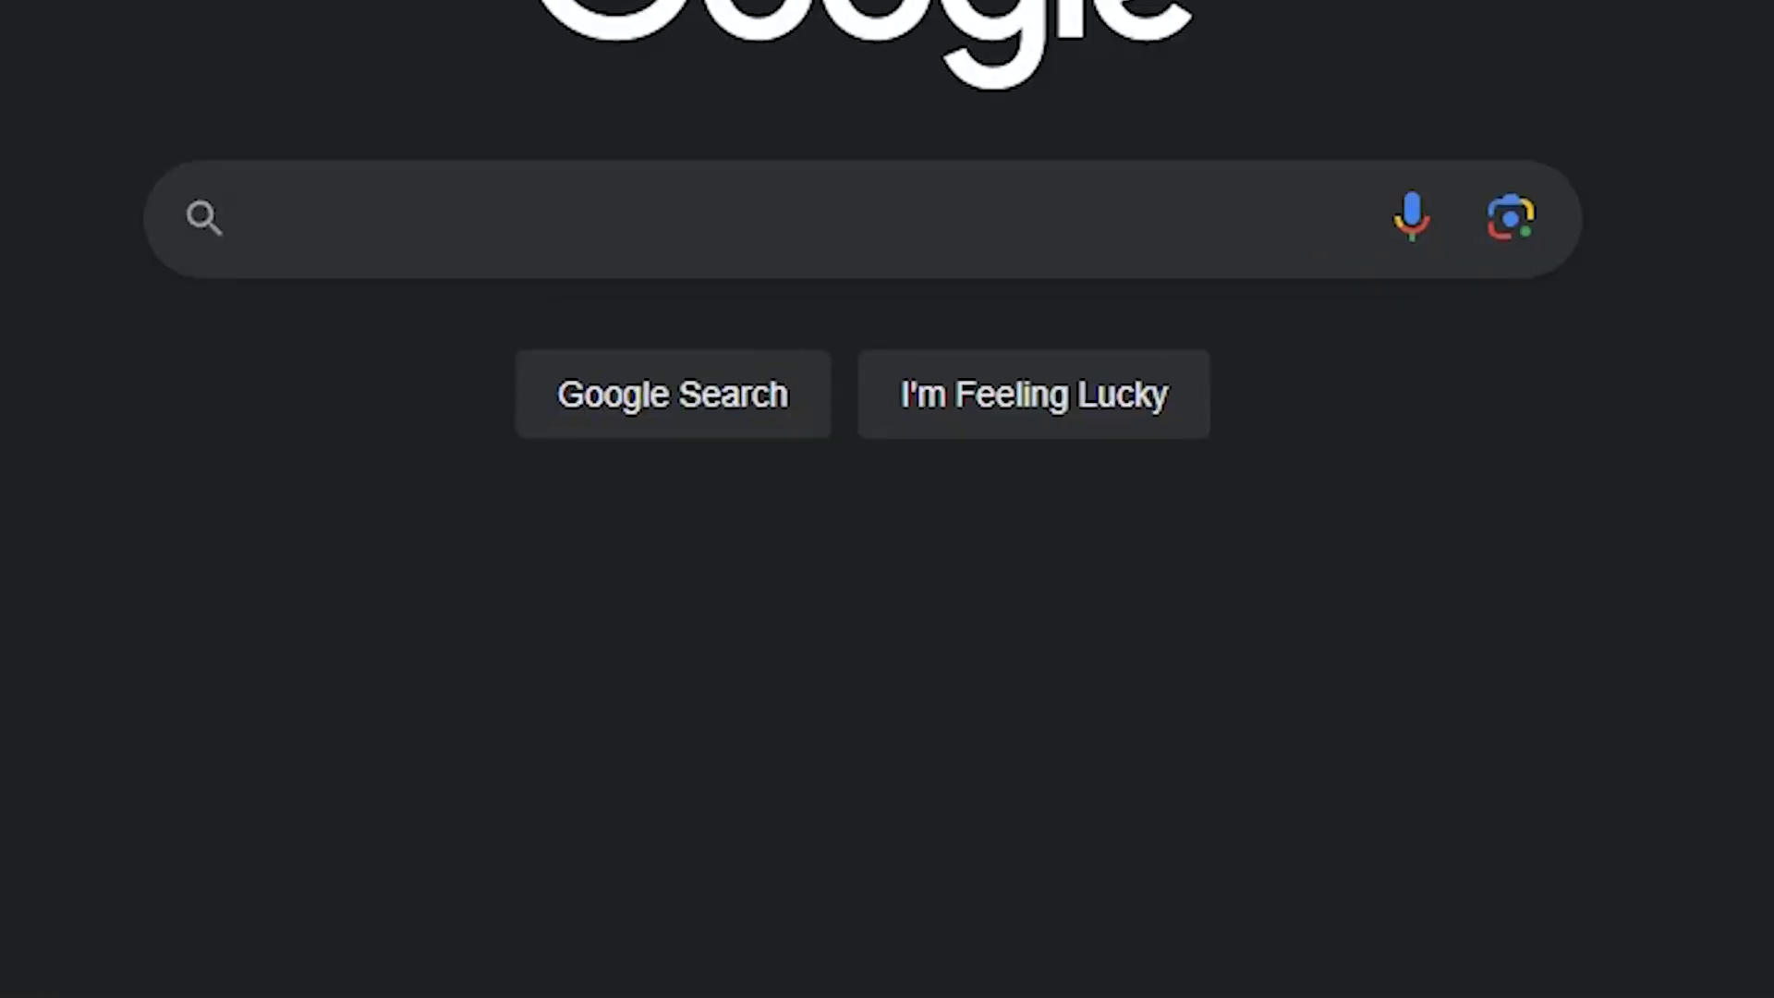
Search 'what is Composition Guideline?' and read the Golden Ratio article down to its art section
type("what")
type(" is")
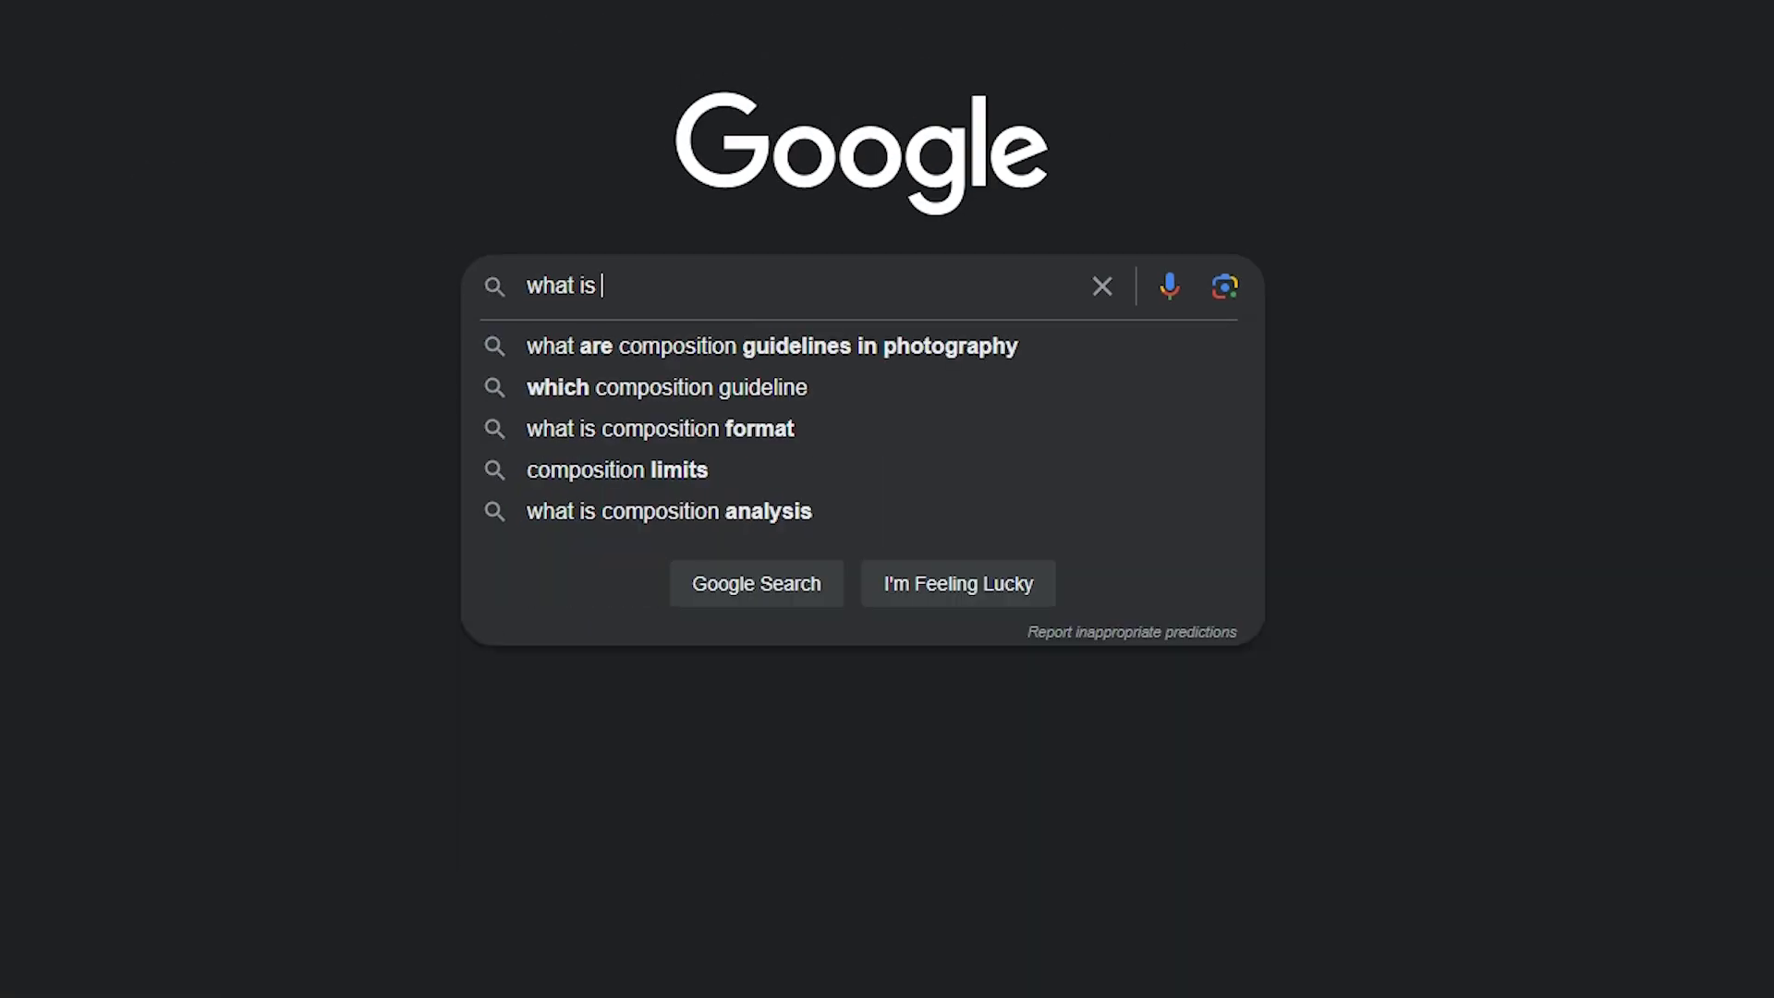
type("Composition Guideline?")
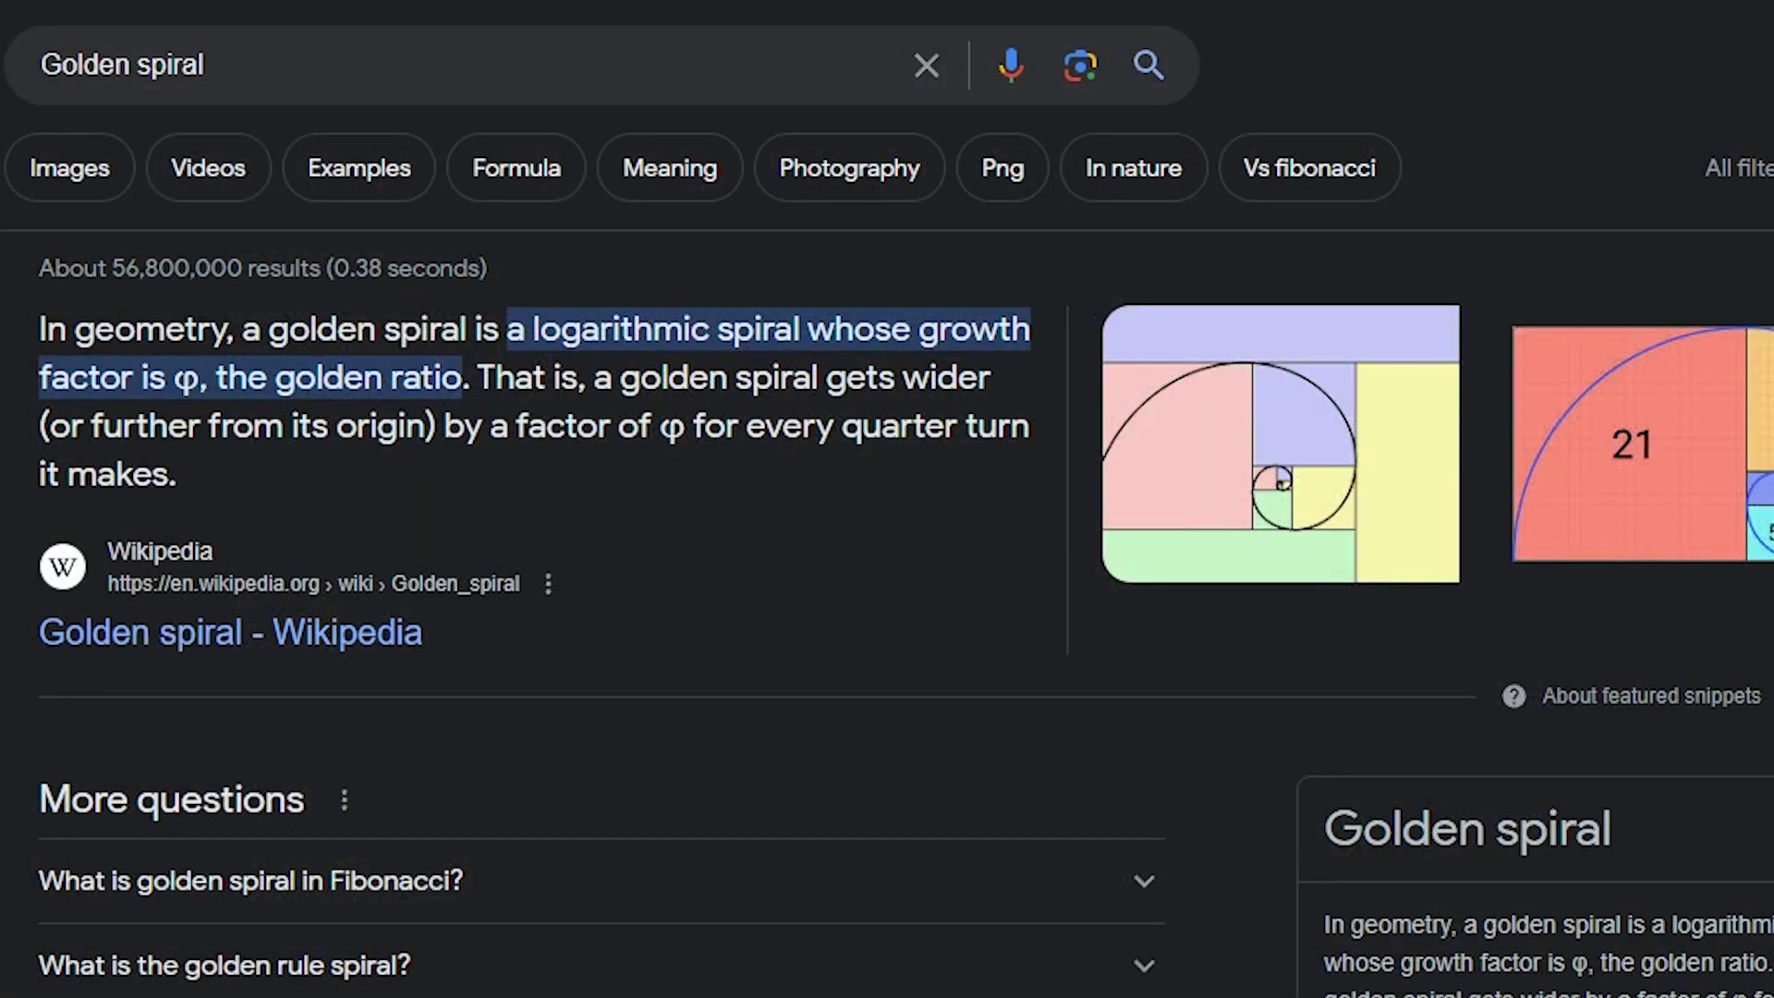
scroll(887, 499, "down", 10)
scroll(887, 499, "down", 10)
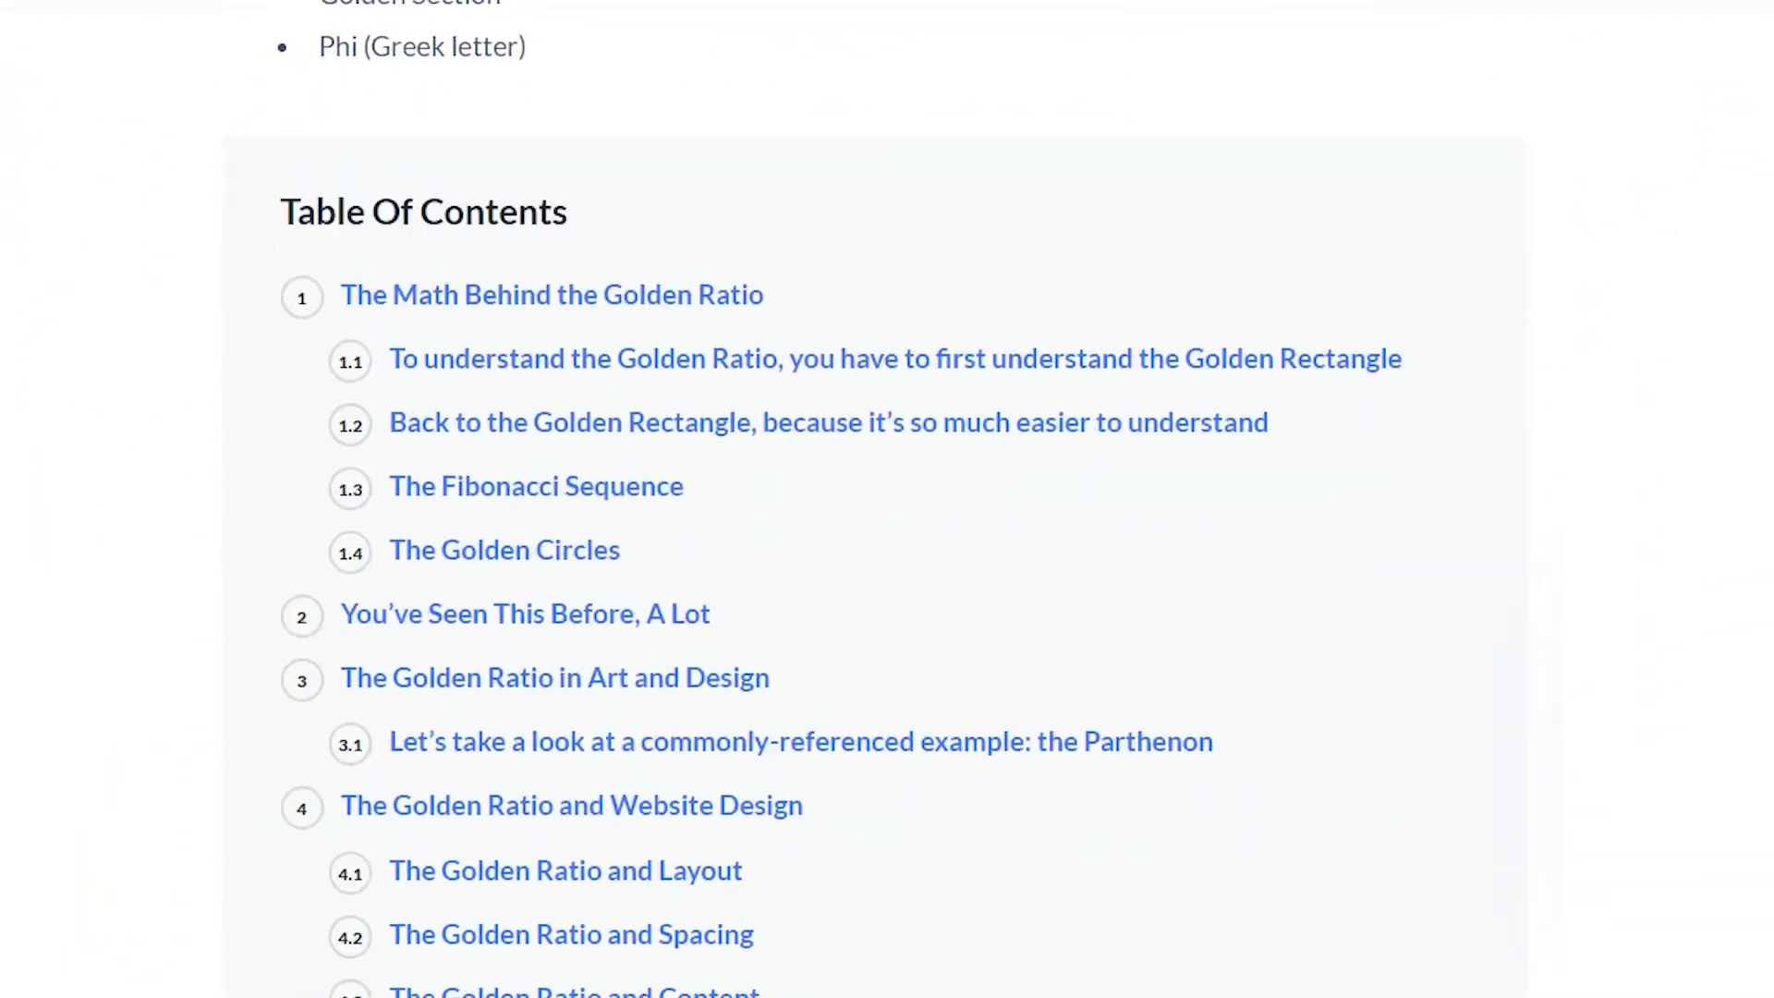
scroll(887, 499, "down", 8)
scroll(887, 498, "down", 8)
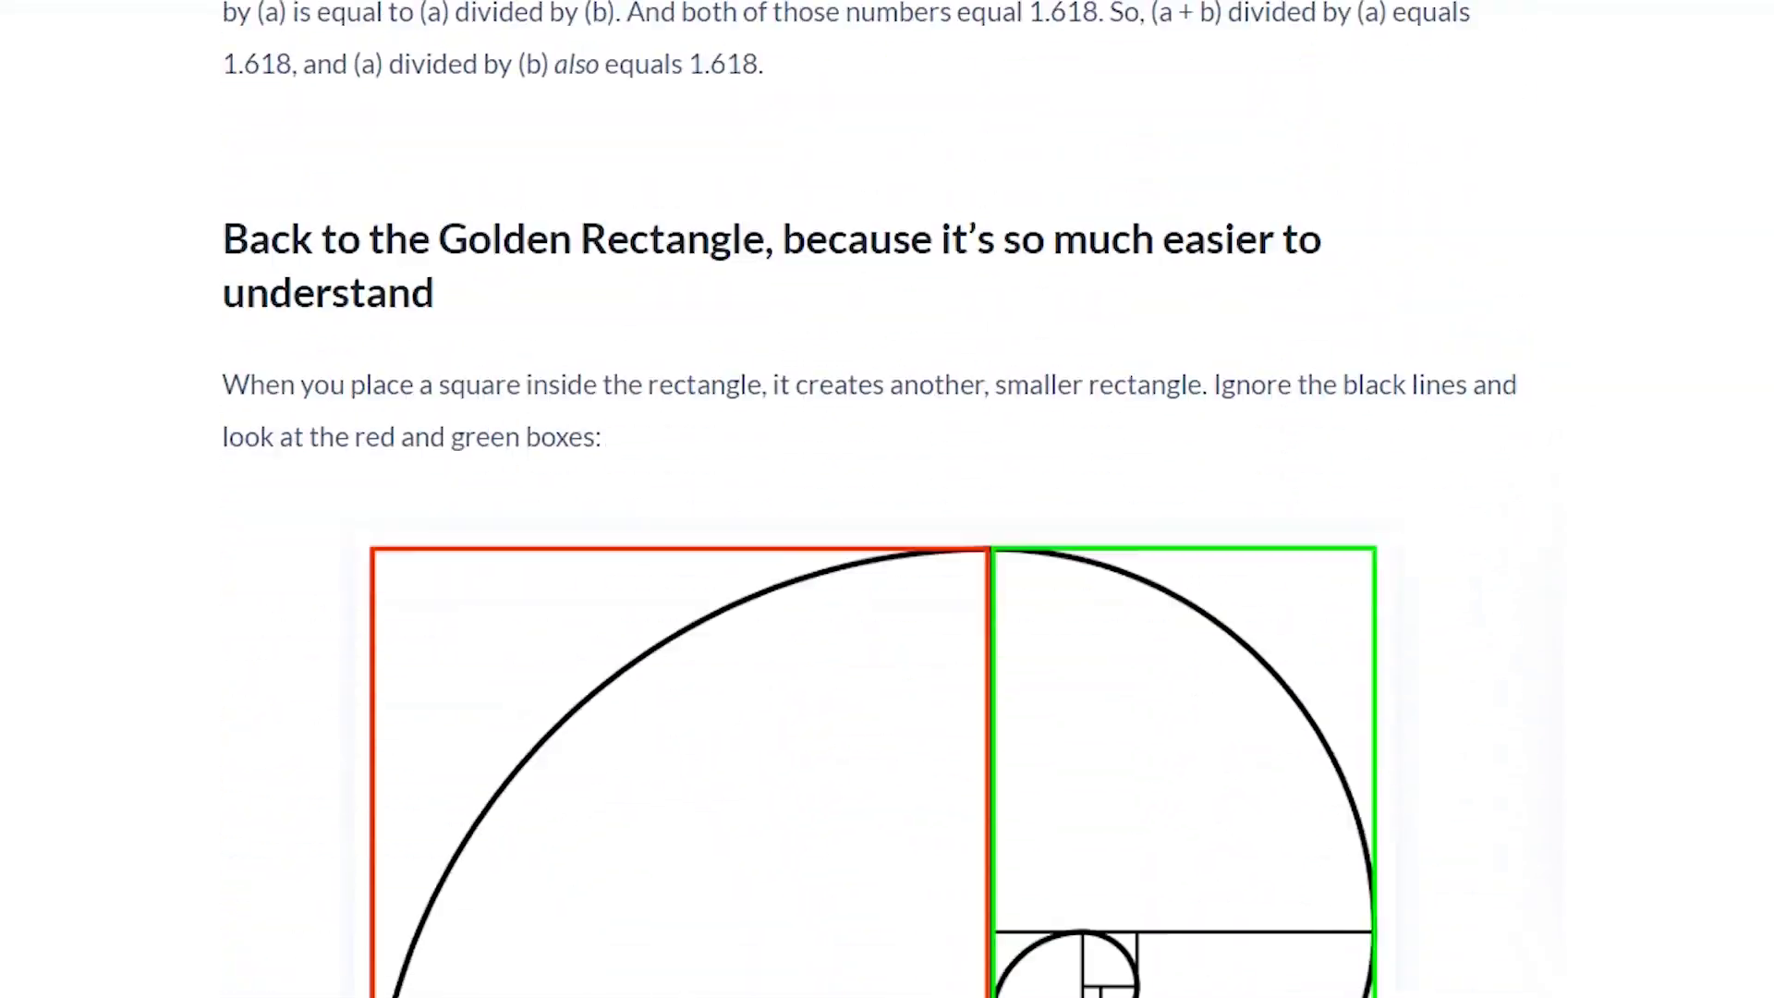
scroll(887, 499, "down", 20)
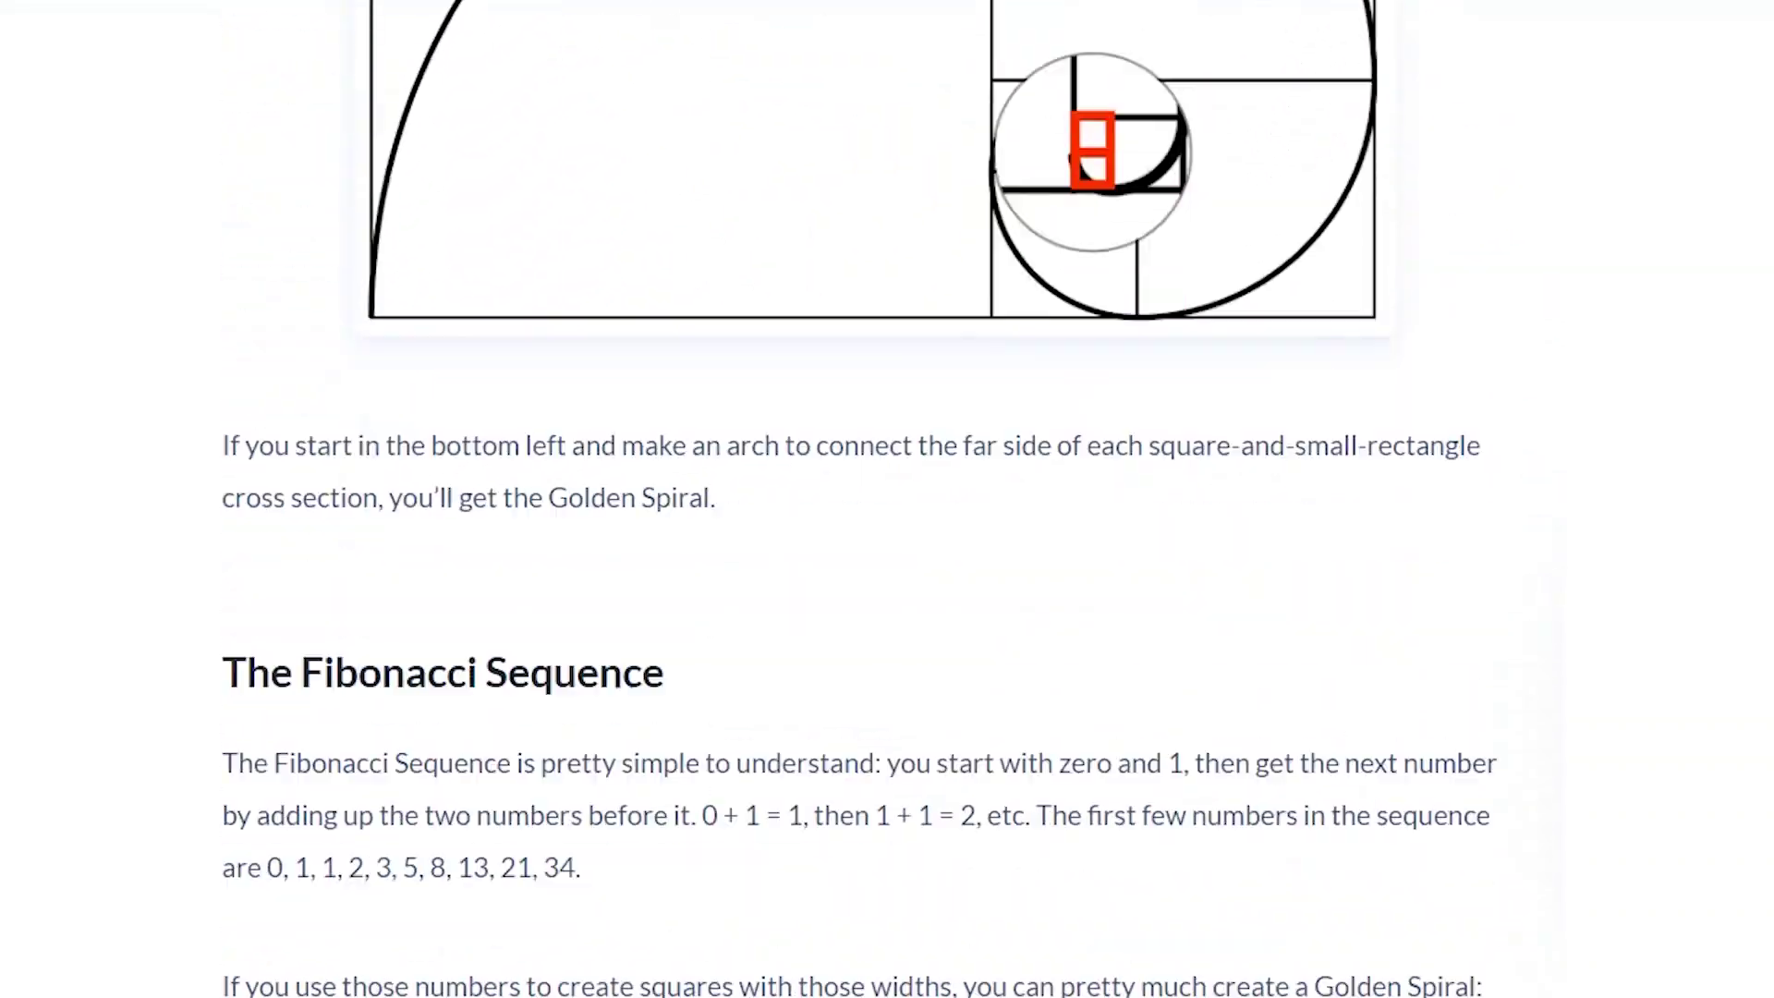
scroll(886, 499, "down", 20)
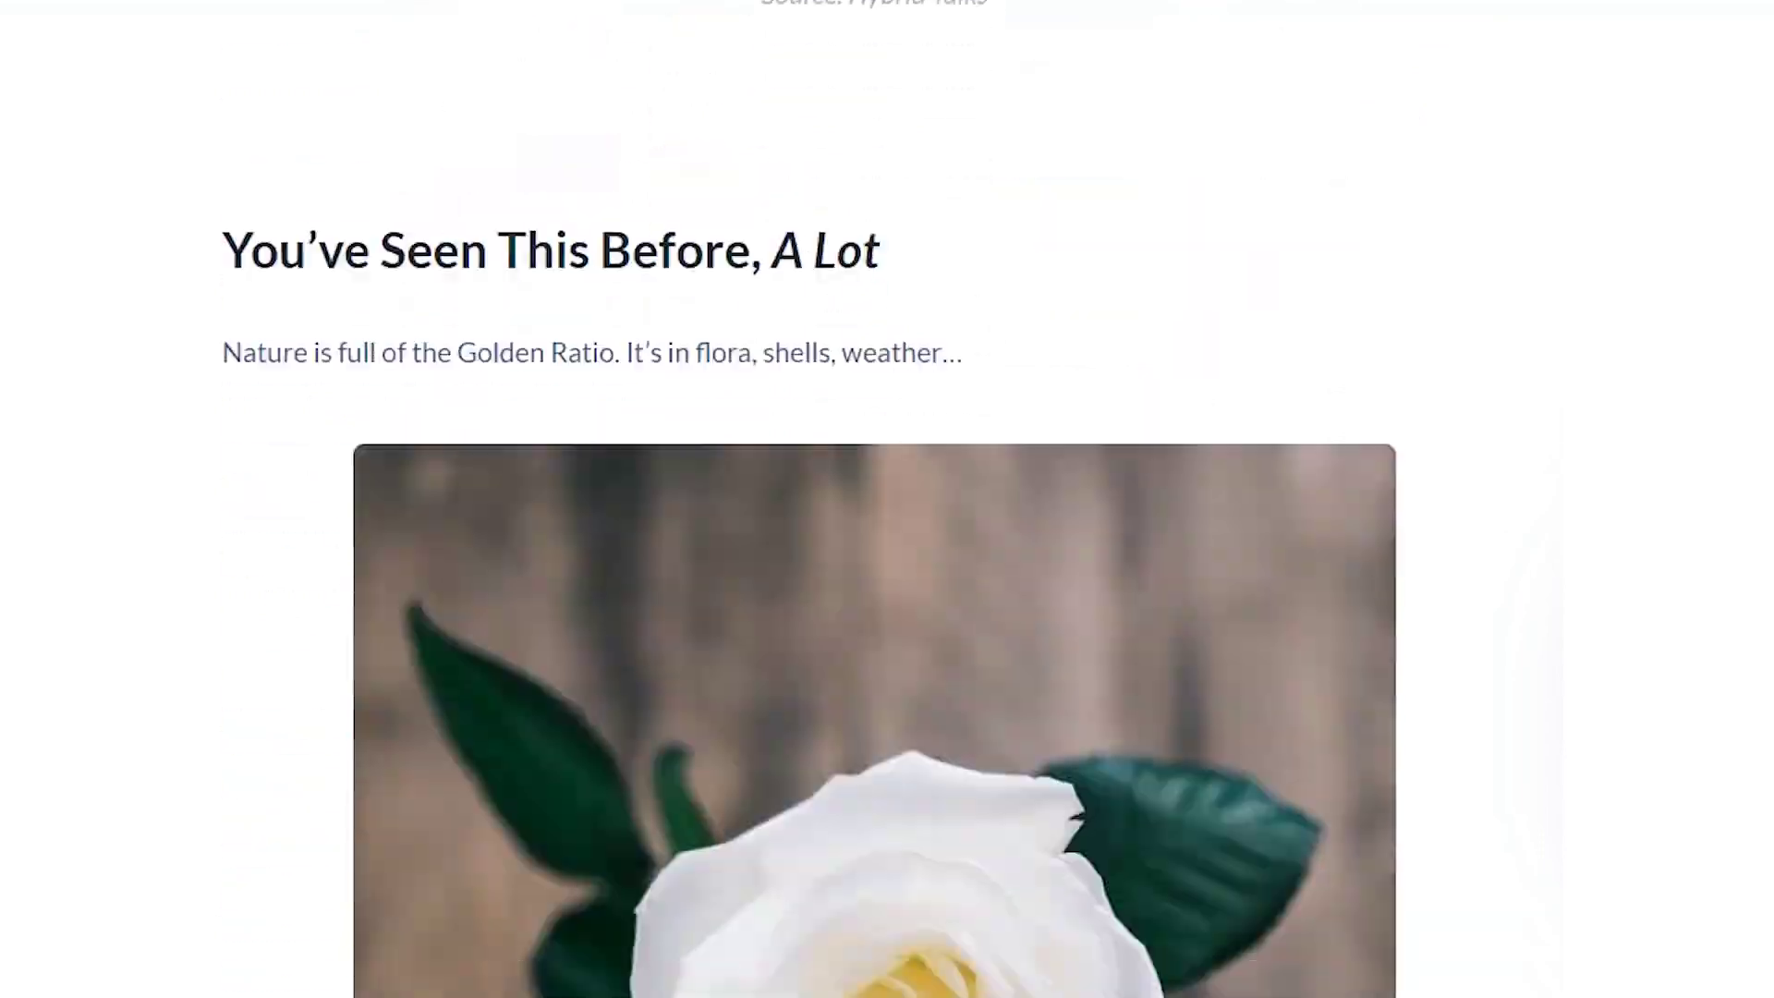
scroll(886, 499, "down", 20)
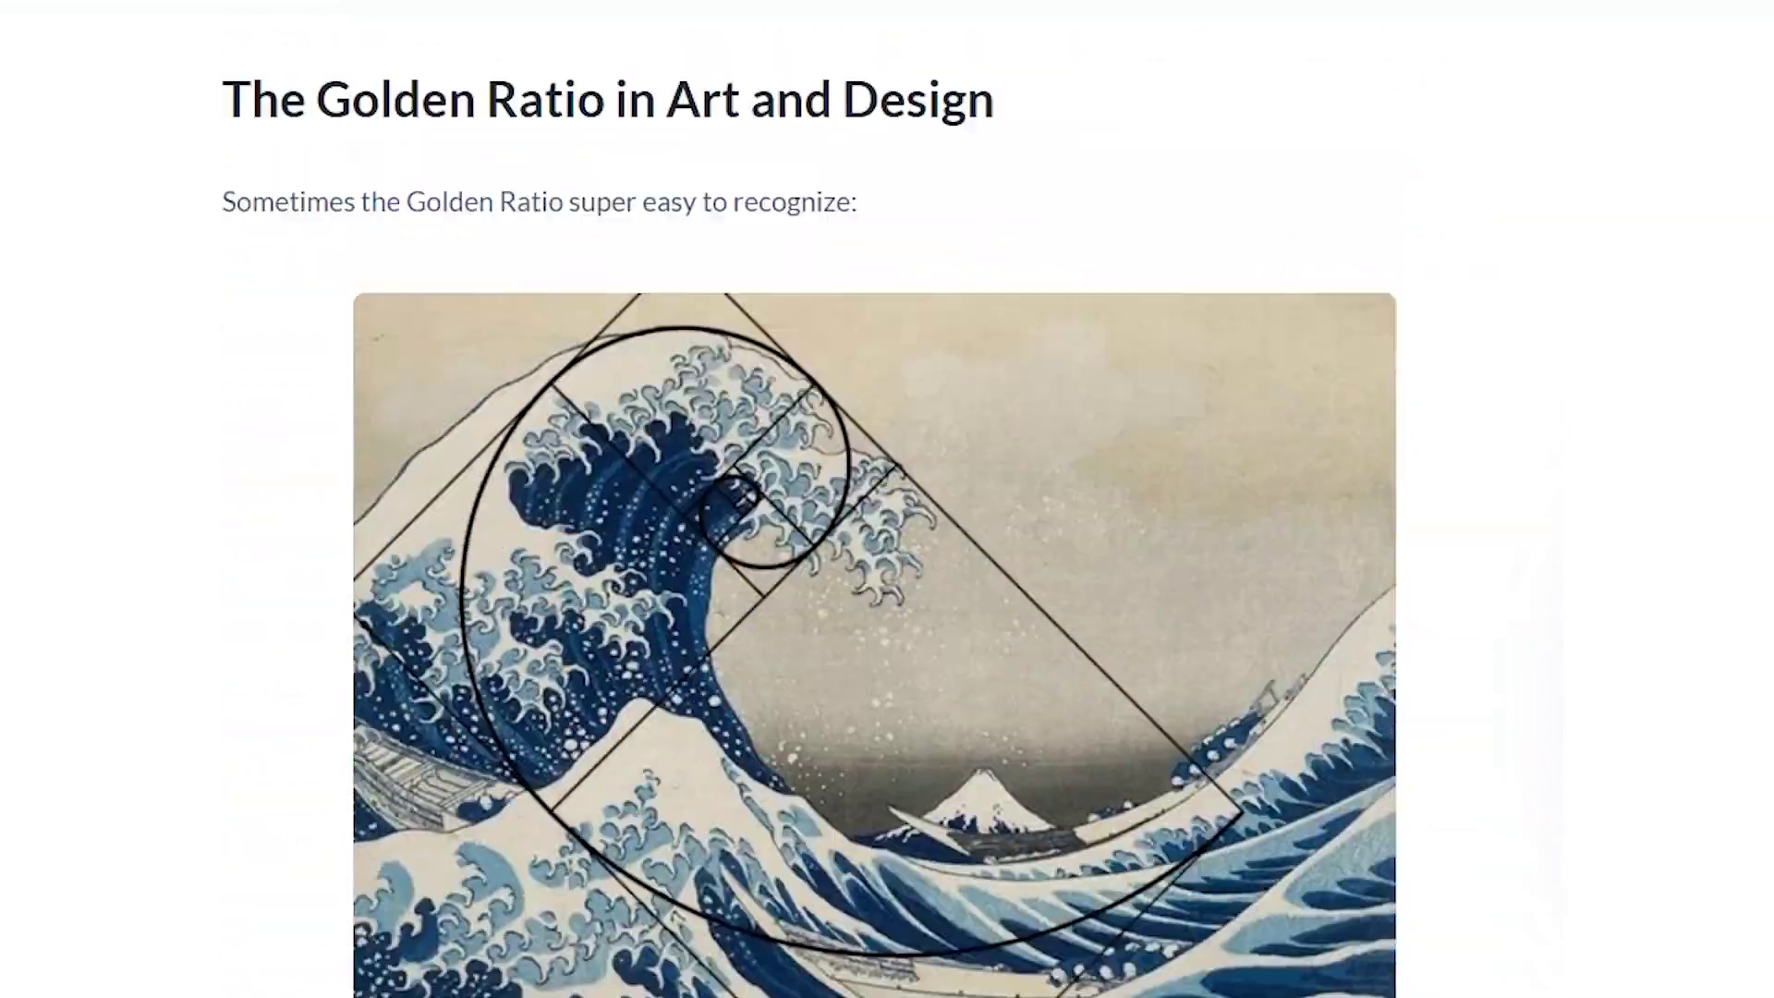
scroll(887, 498, "down", 20)
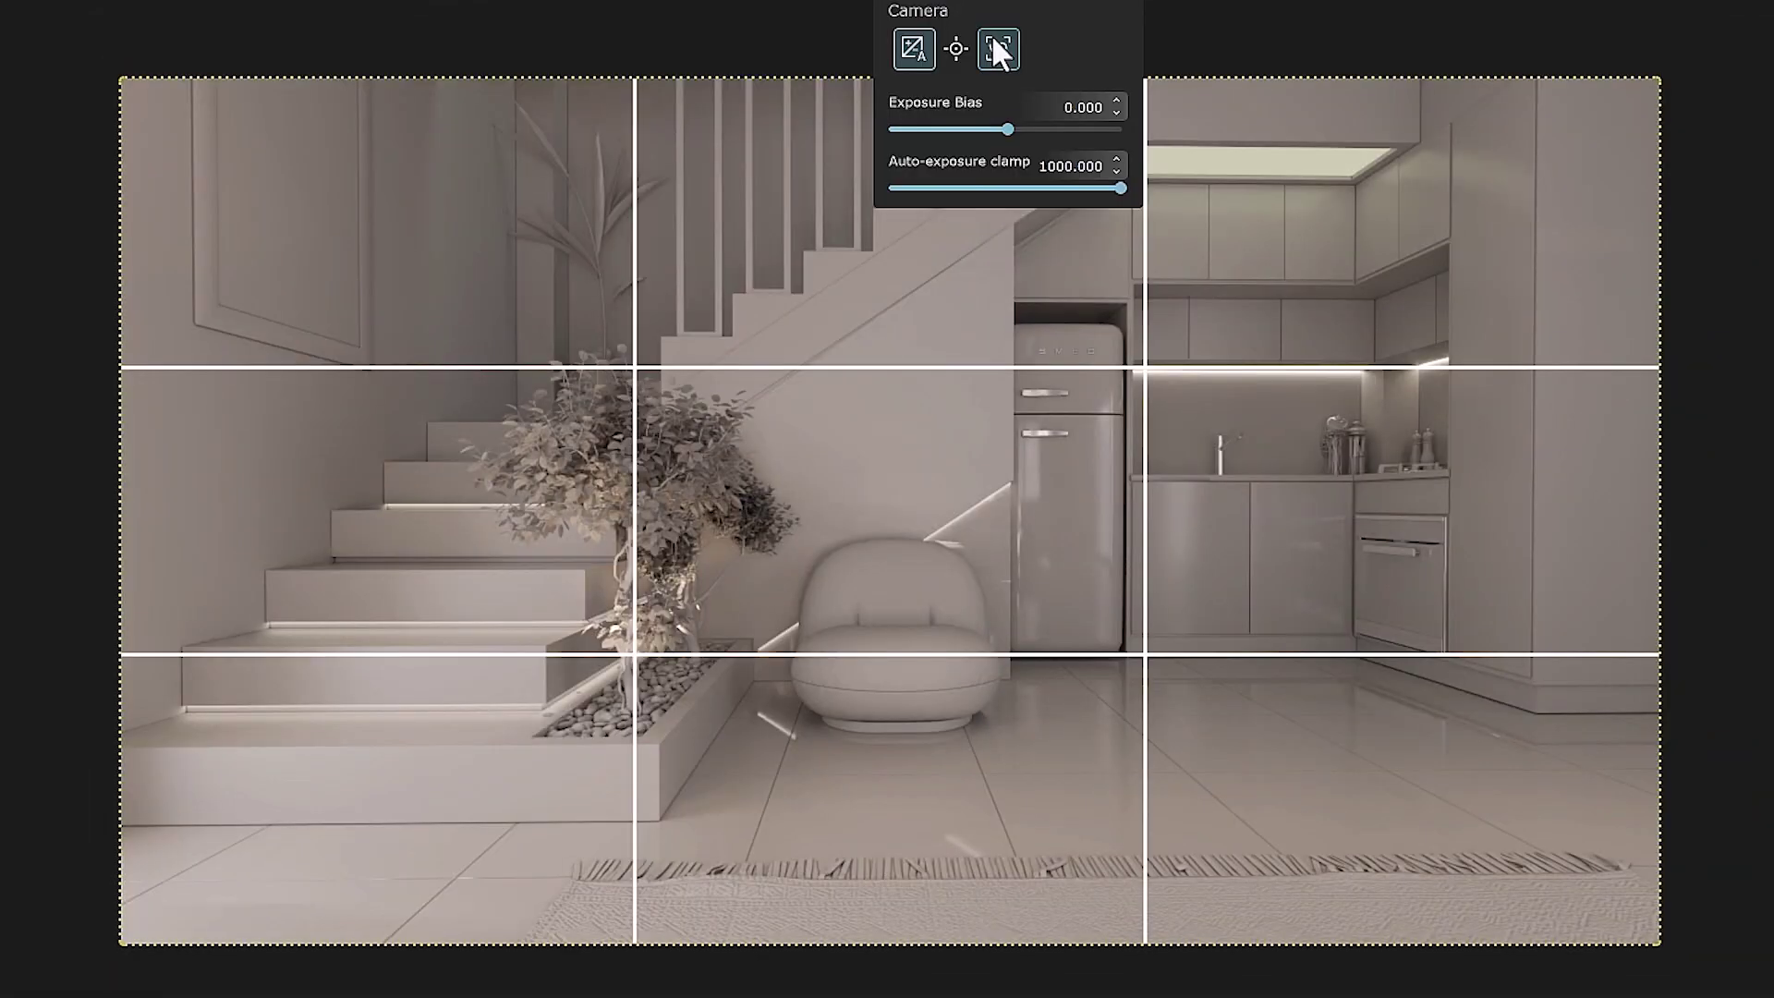
Change the grid overlay type from Rule Of Thirds to Golden Spiral and close its settings
left_click(994, 37)
left_click(716, 474)
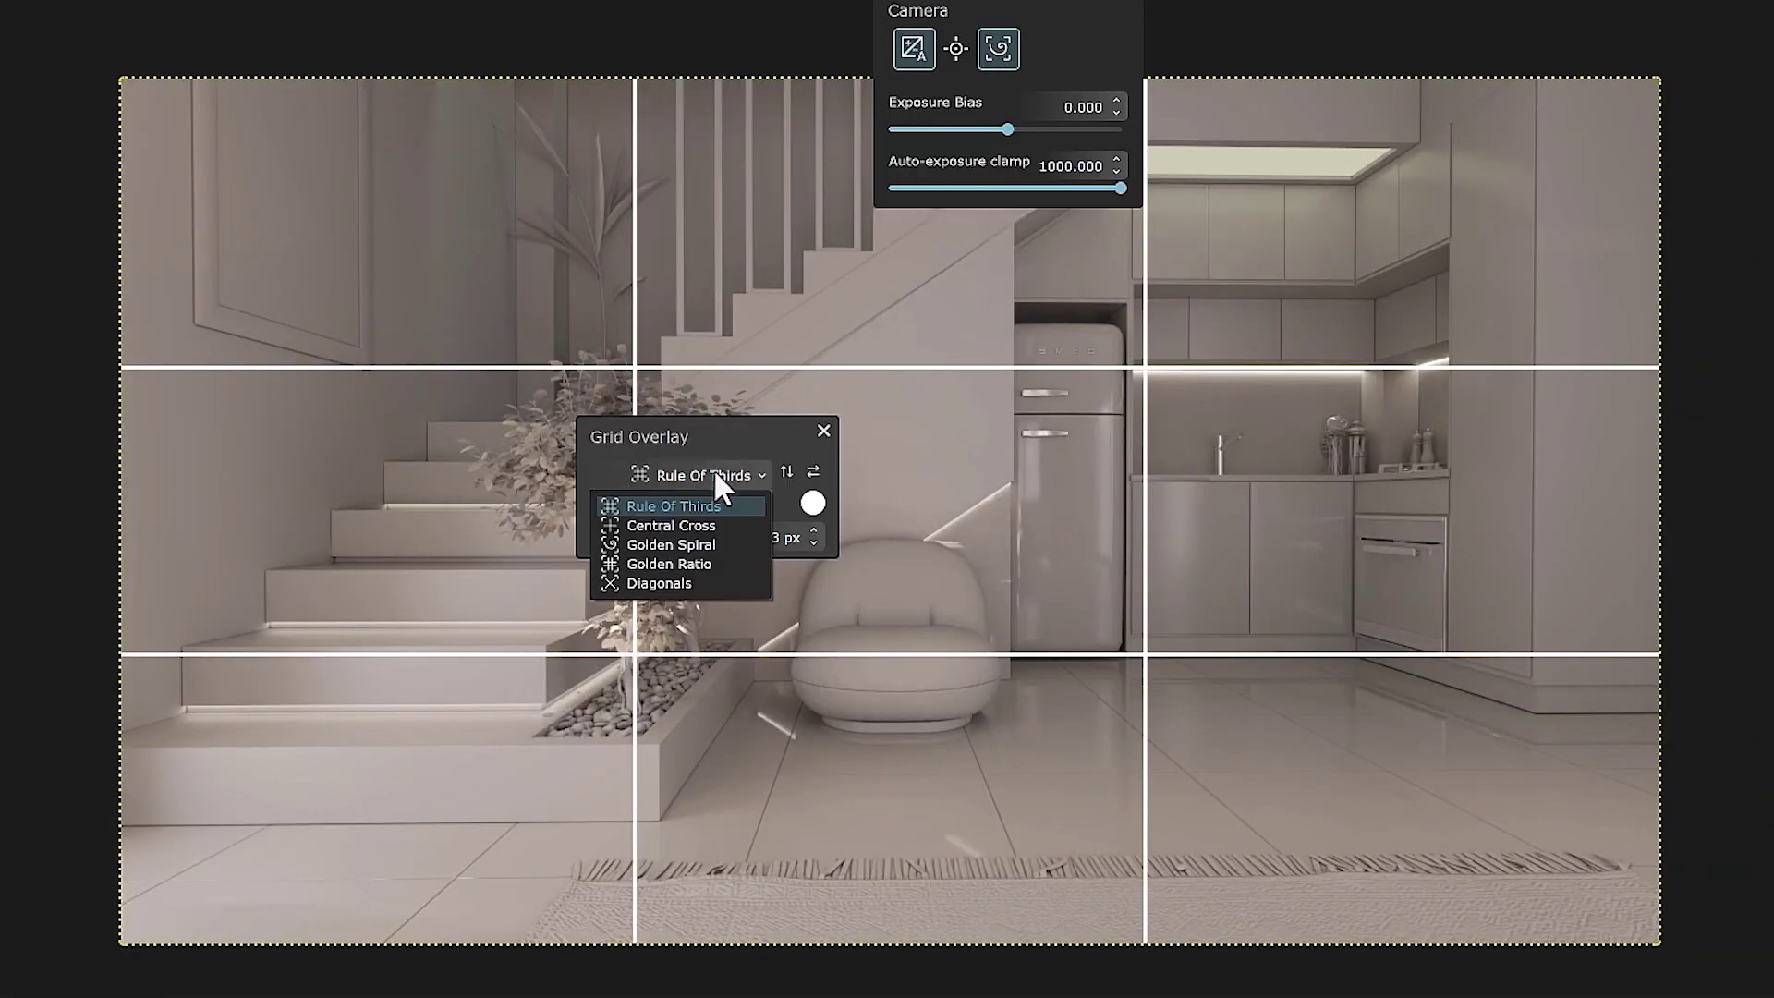
left_click(667, 544)
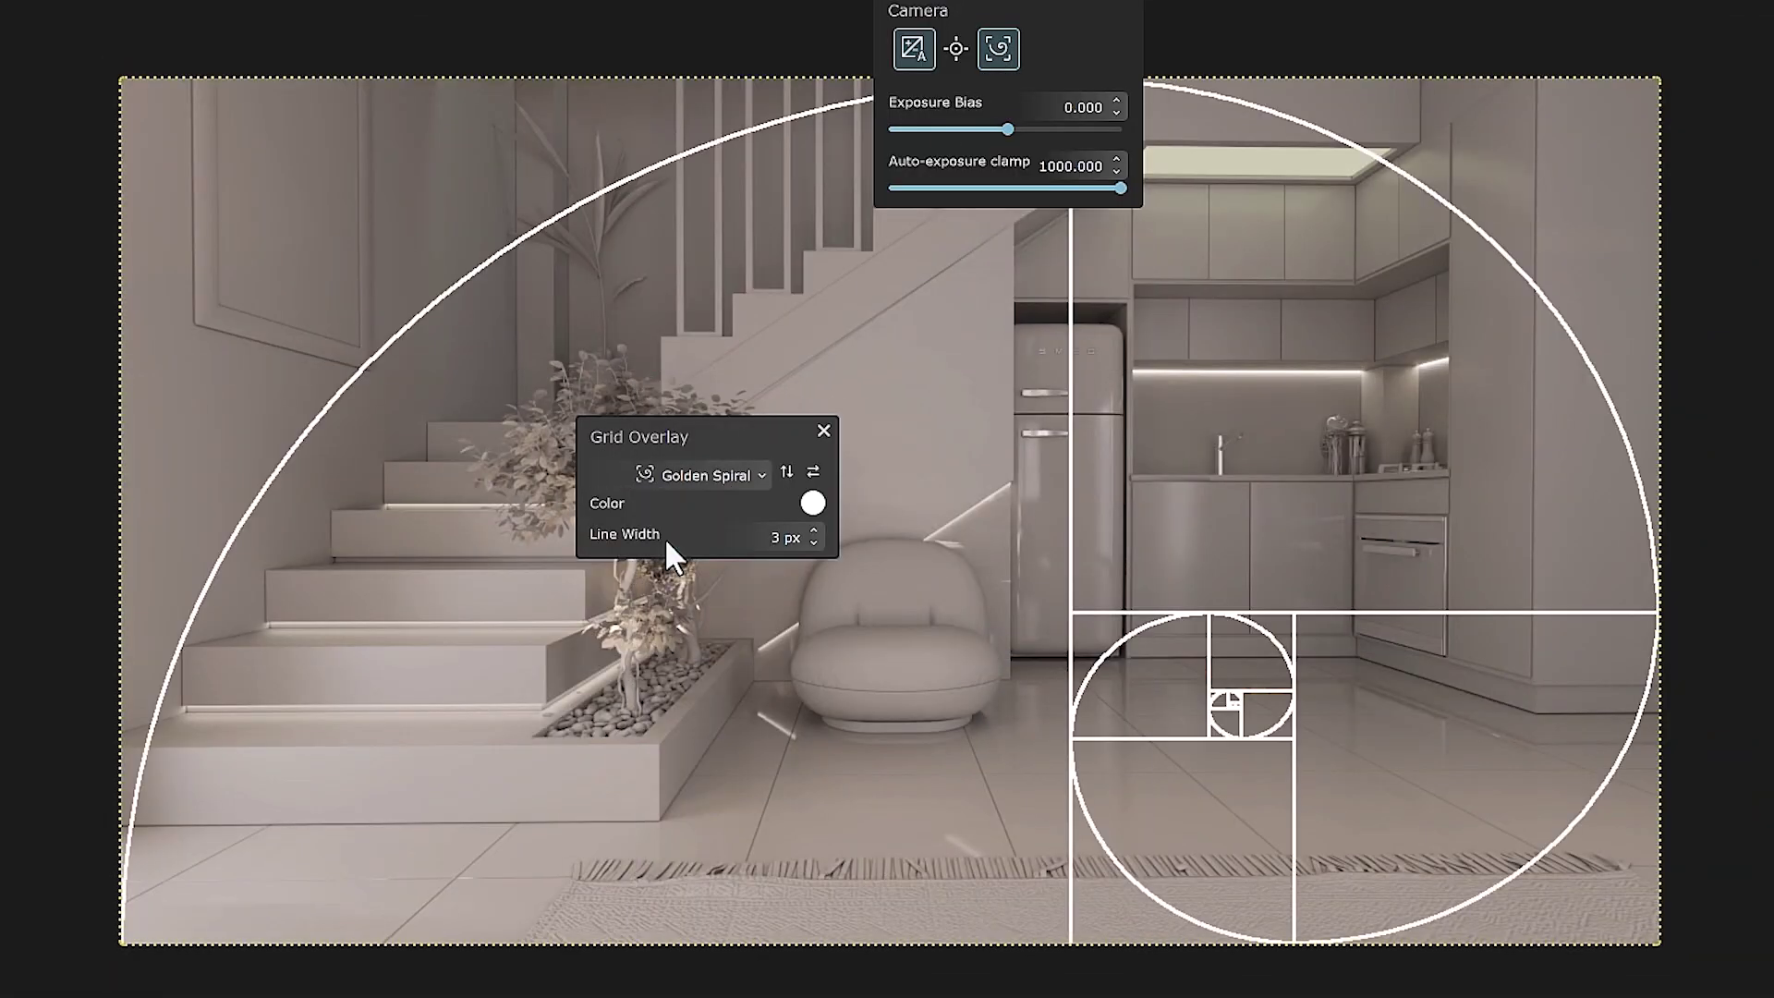
left_click(823, 430)
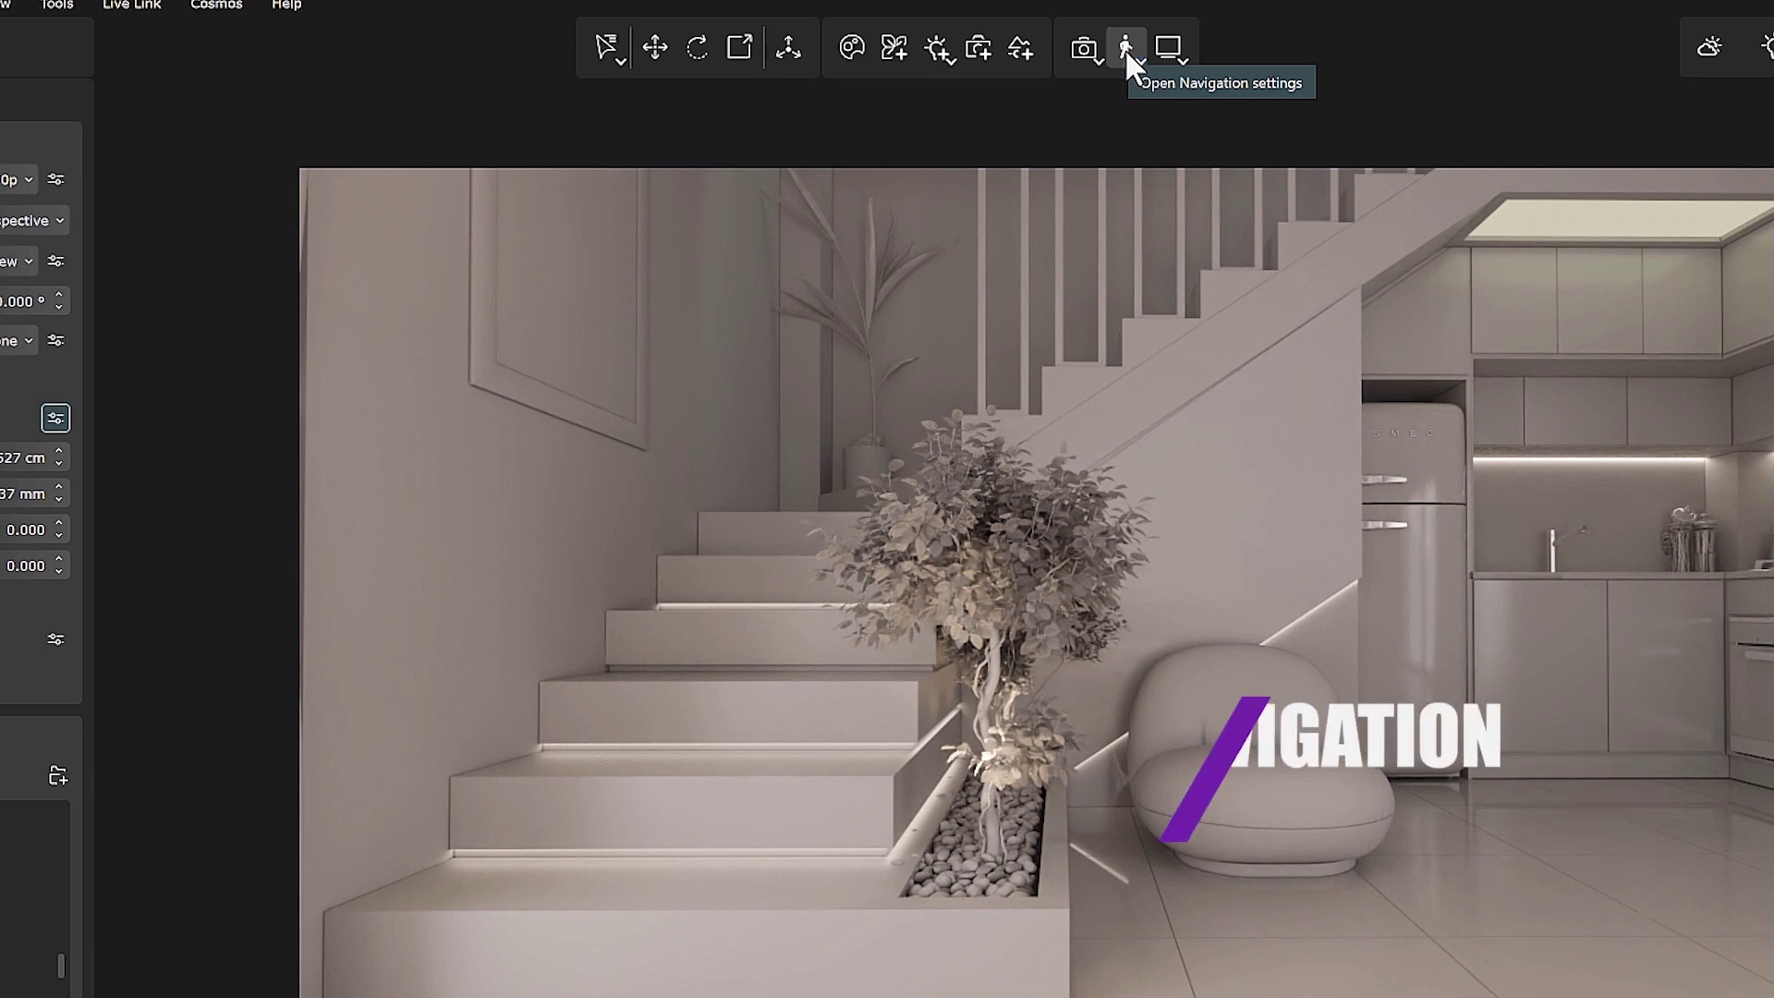
Turn on navigation collisions and turn the camera slightly to the right
left_click(1123, 48)
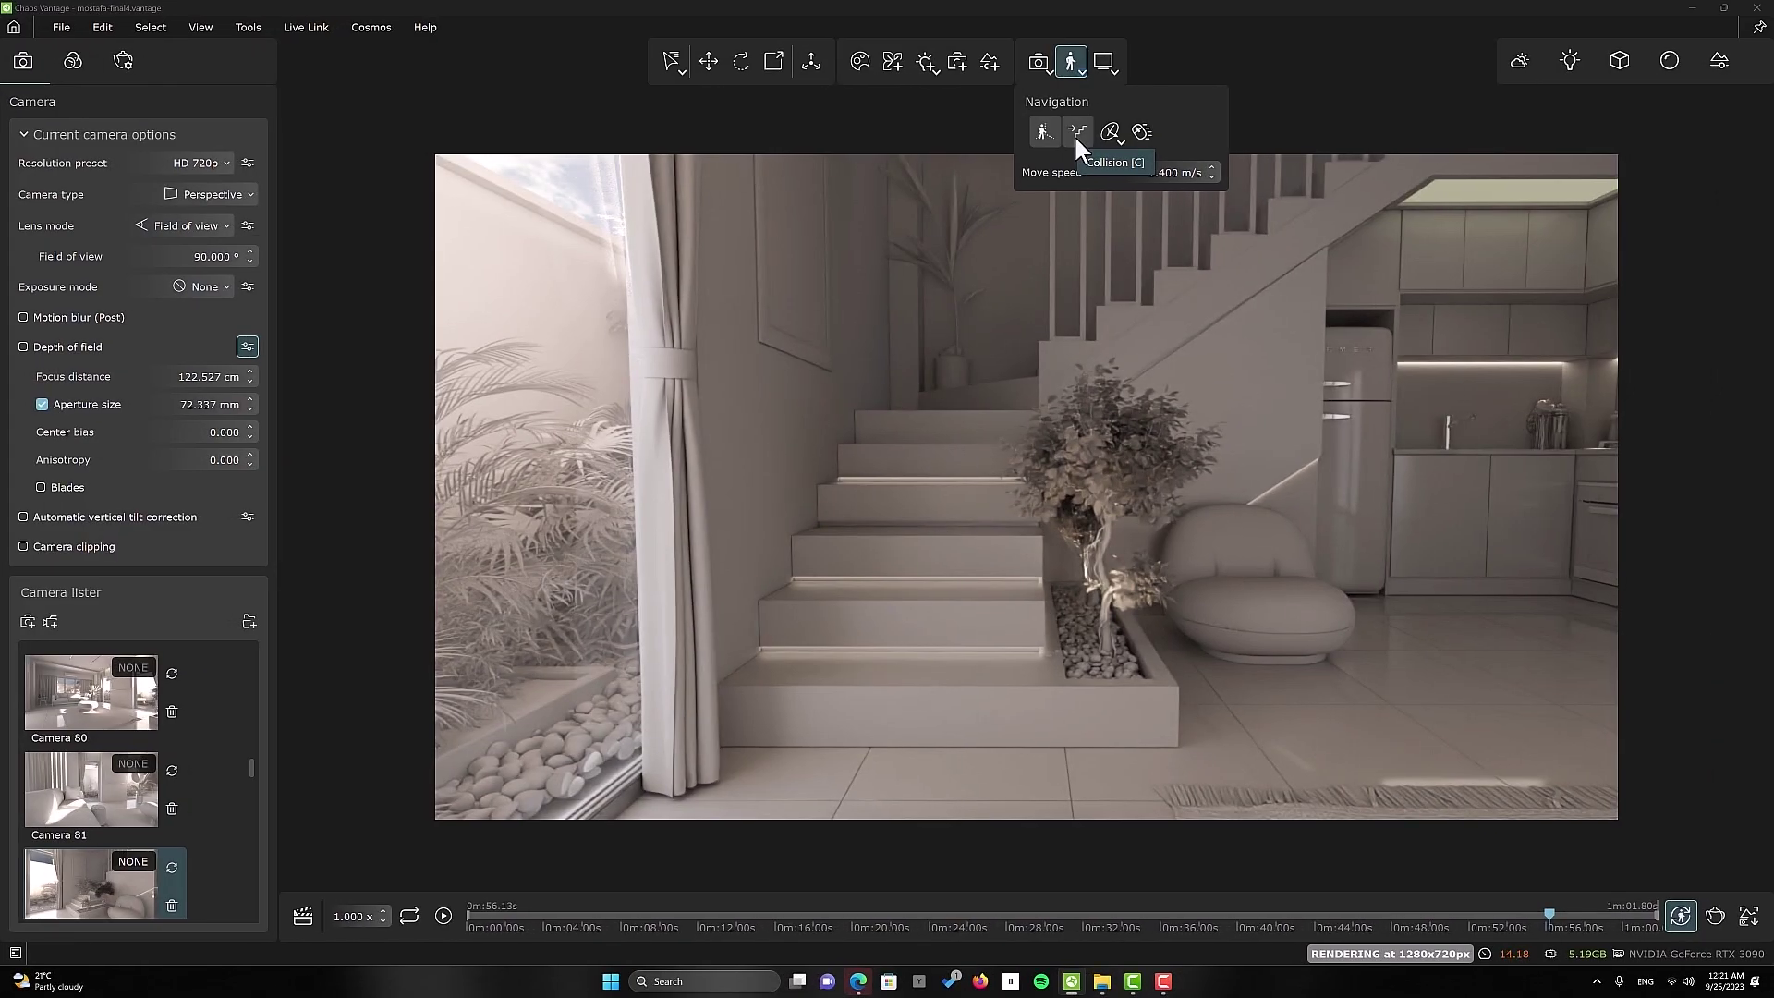
left_click(1075, 133)
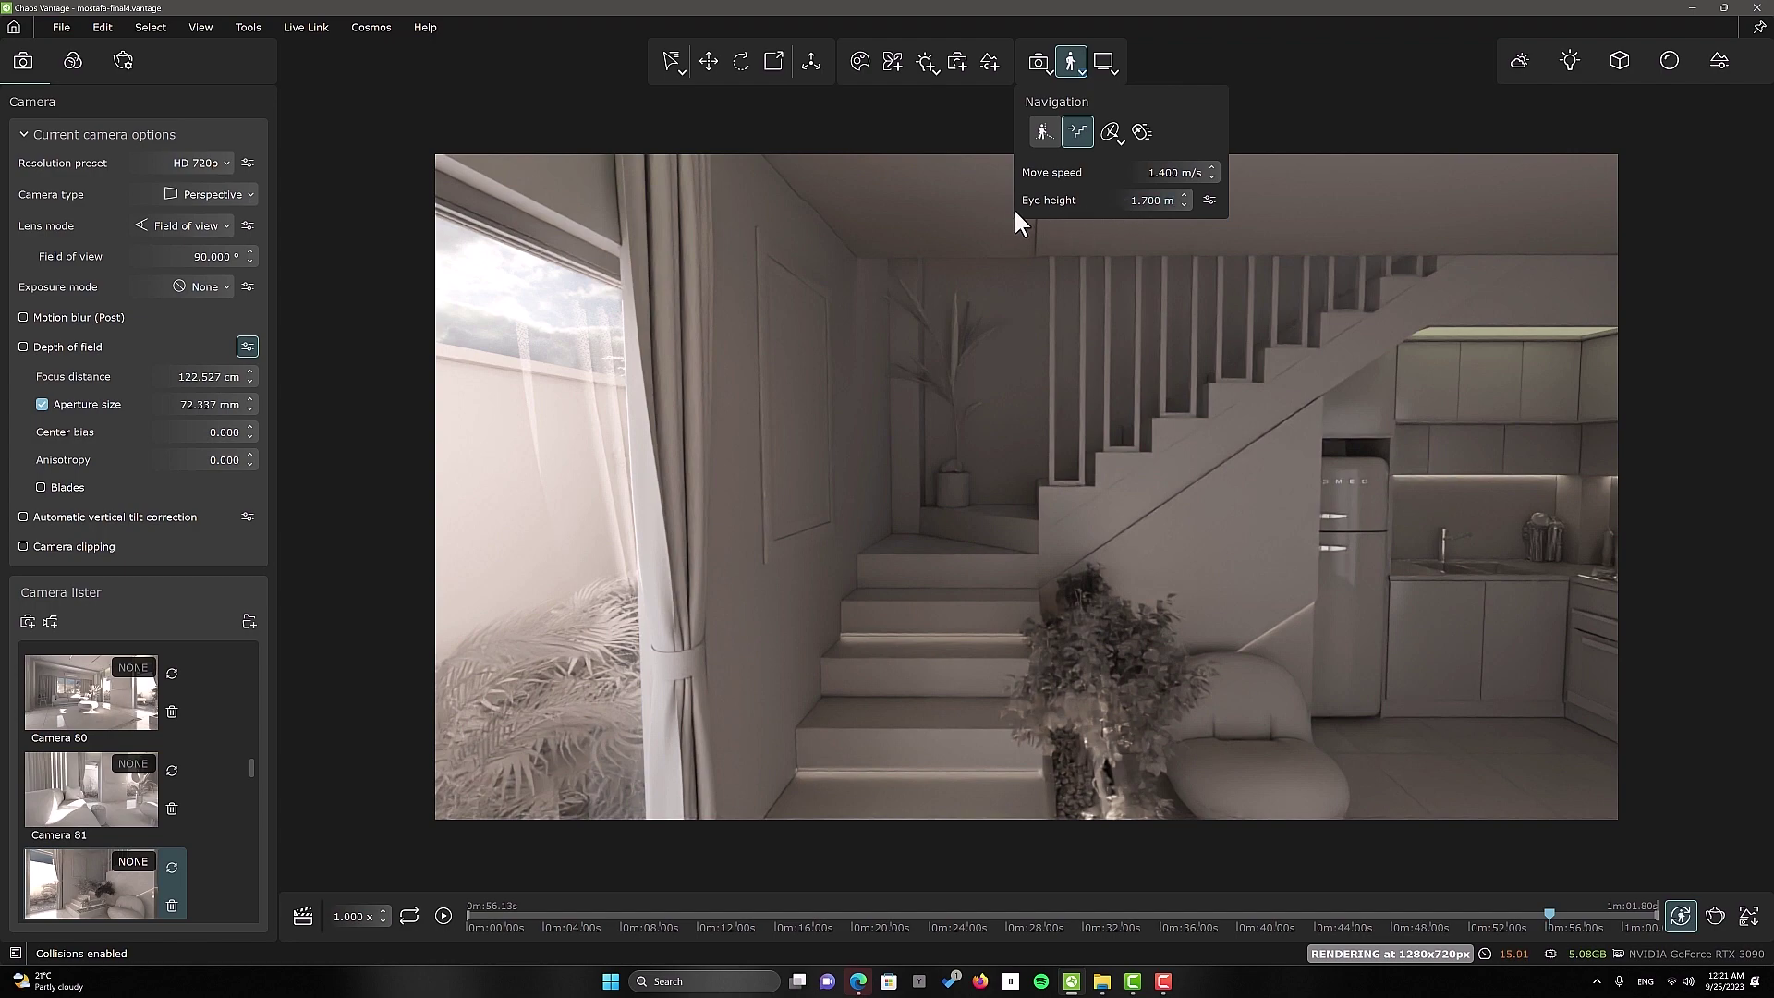
left_click_drag(1021, 445, 1118, 495)
Set eye height to 1.500 m and raise gravity to 11.510 m/s² while walking toward the stairs
left_click(1155, 200)
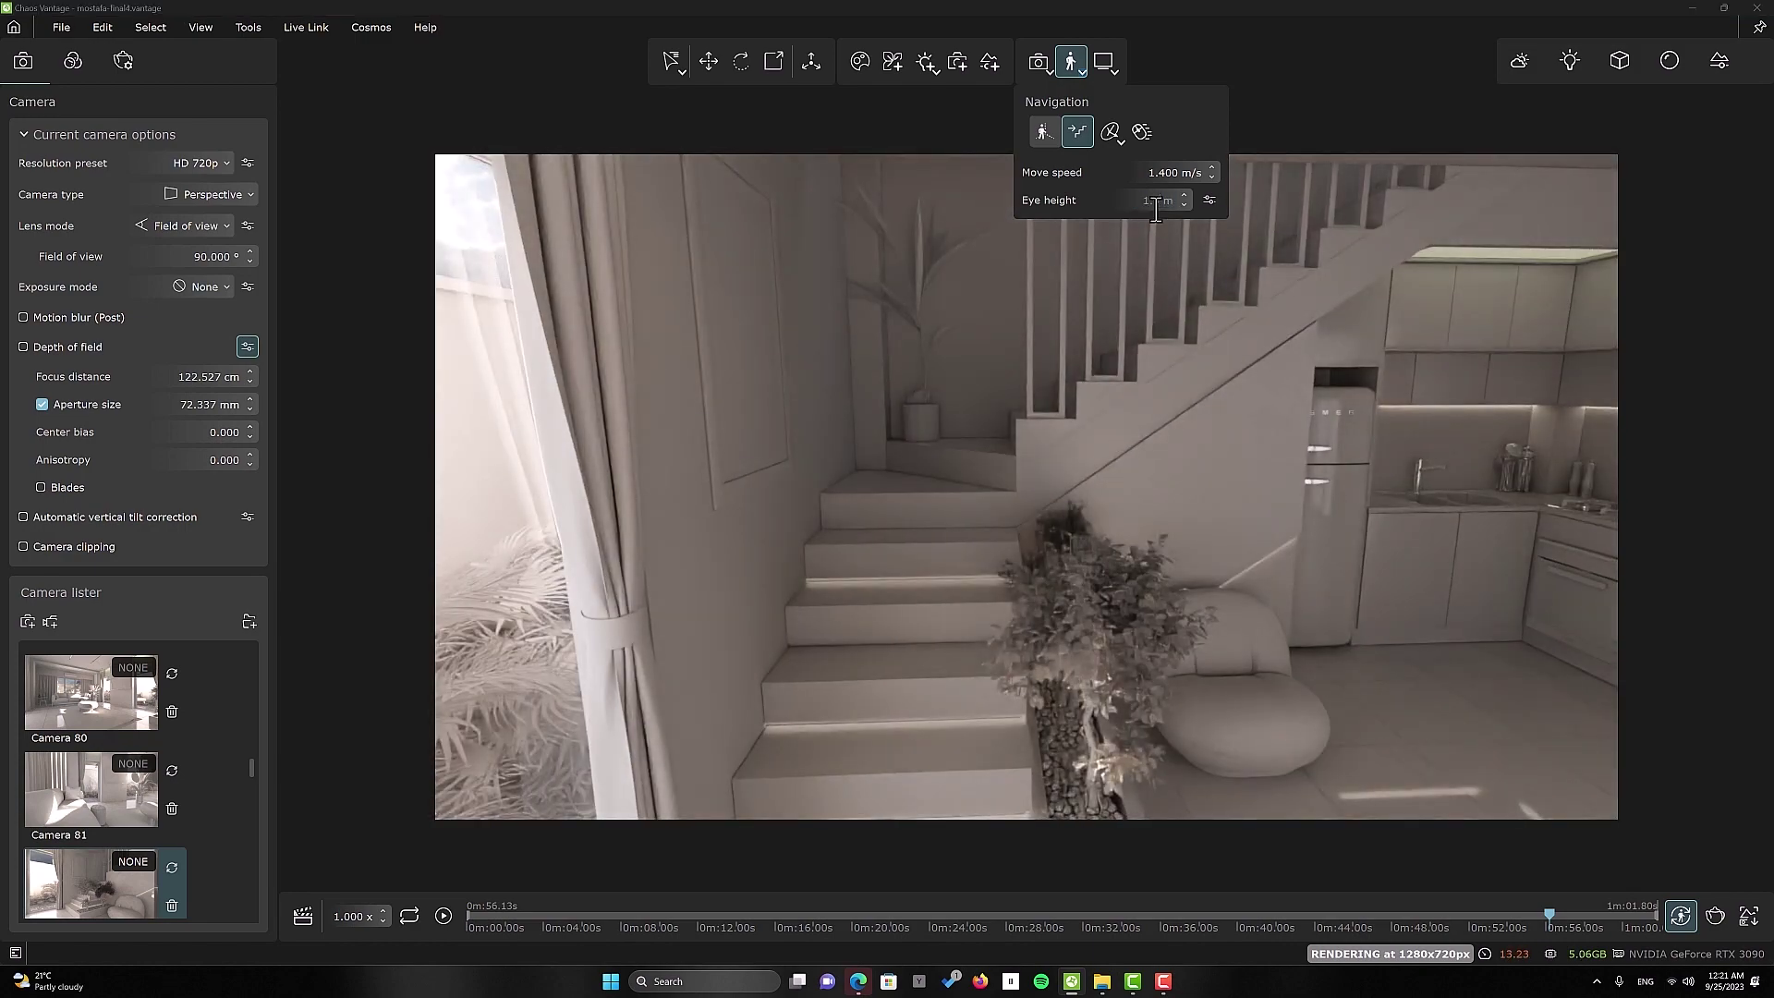
left_click_drag(982, 526, 998, 484)
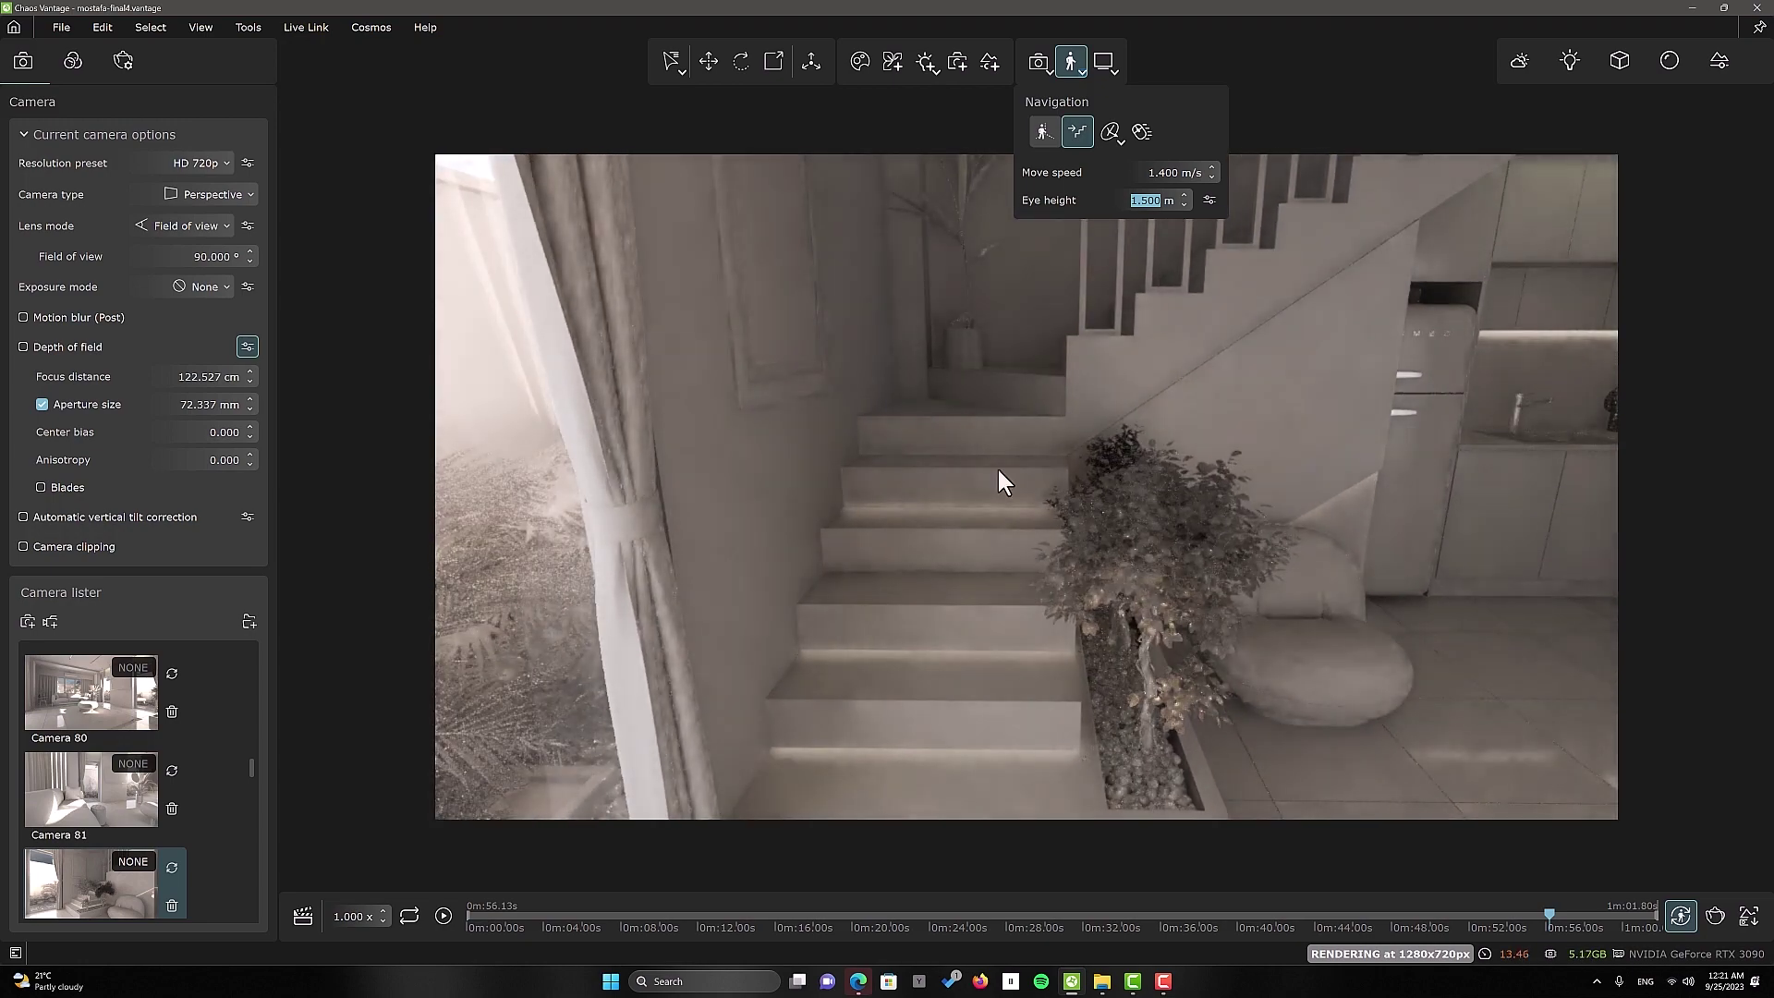
left_click(1208, 201)
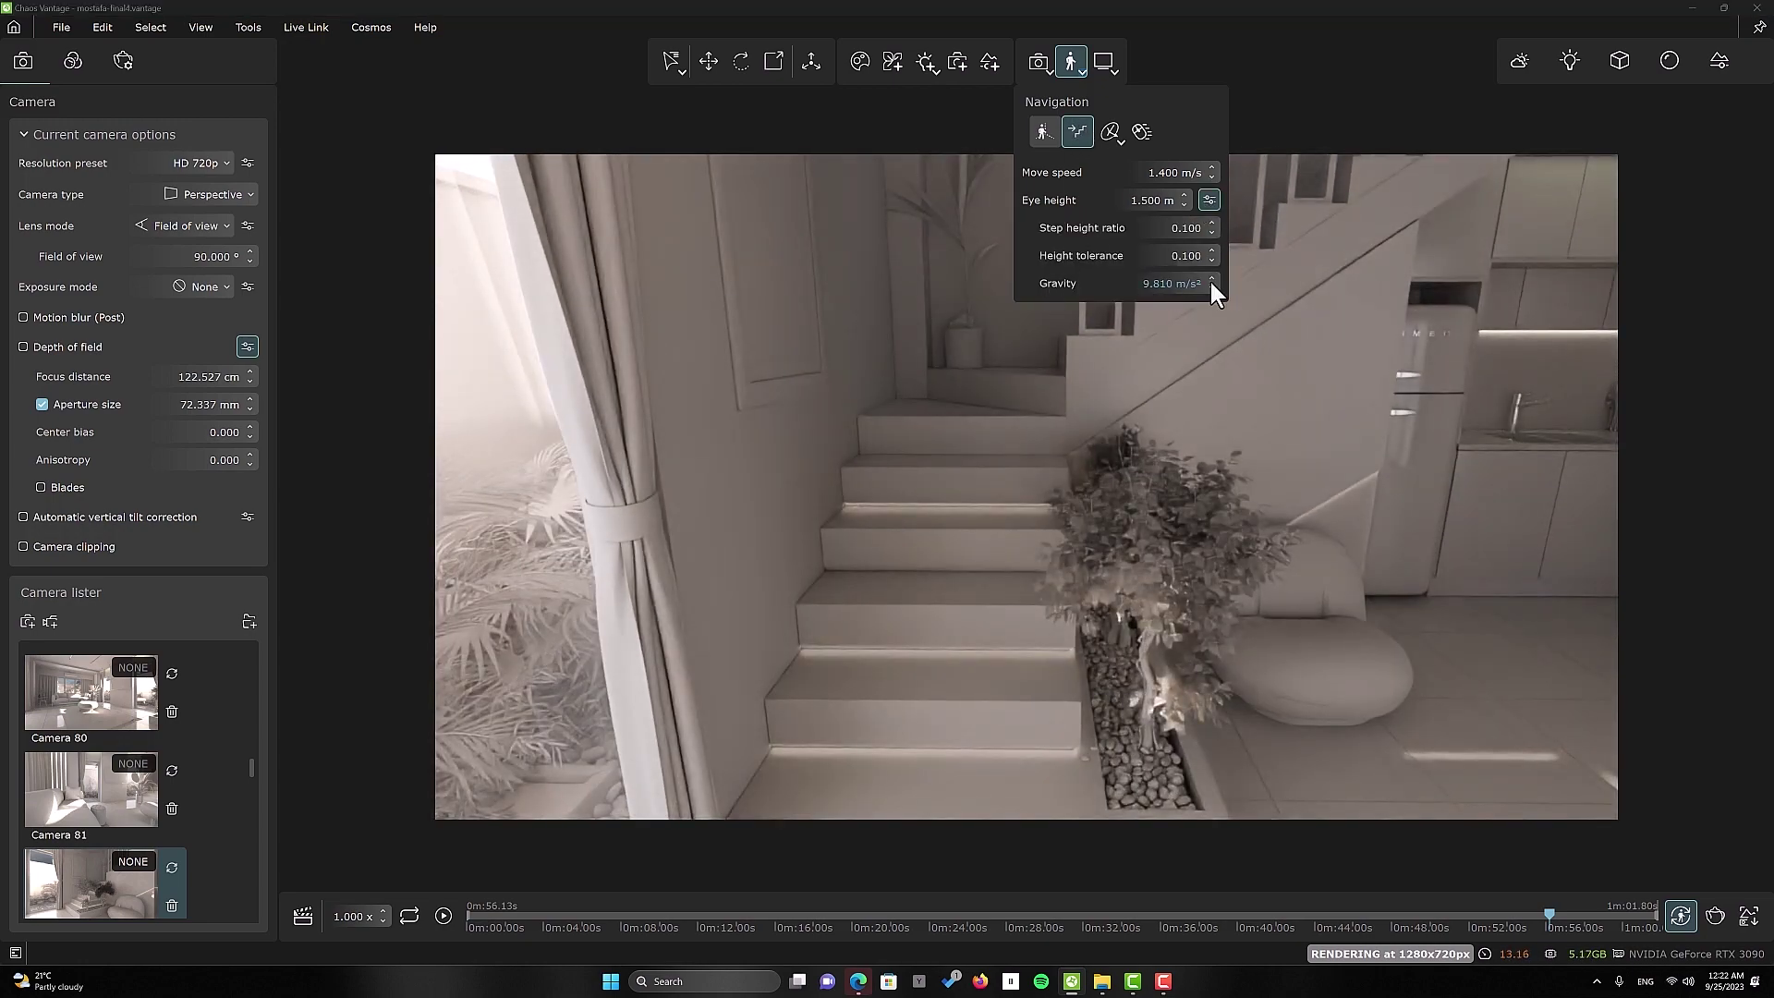
left_click_drag(1210, 281, 1200, 101)
left_click_drag(1007, 639, 995, 625)
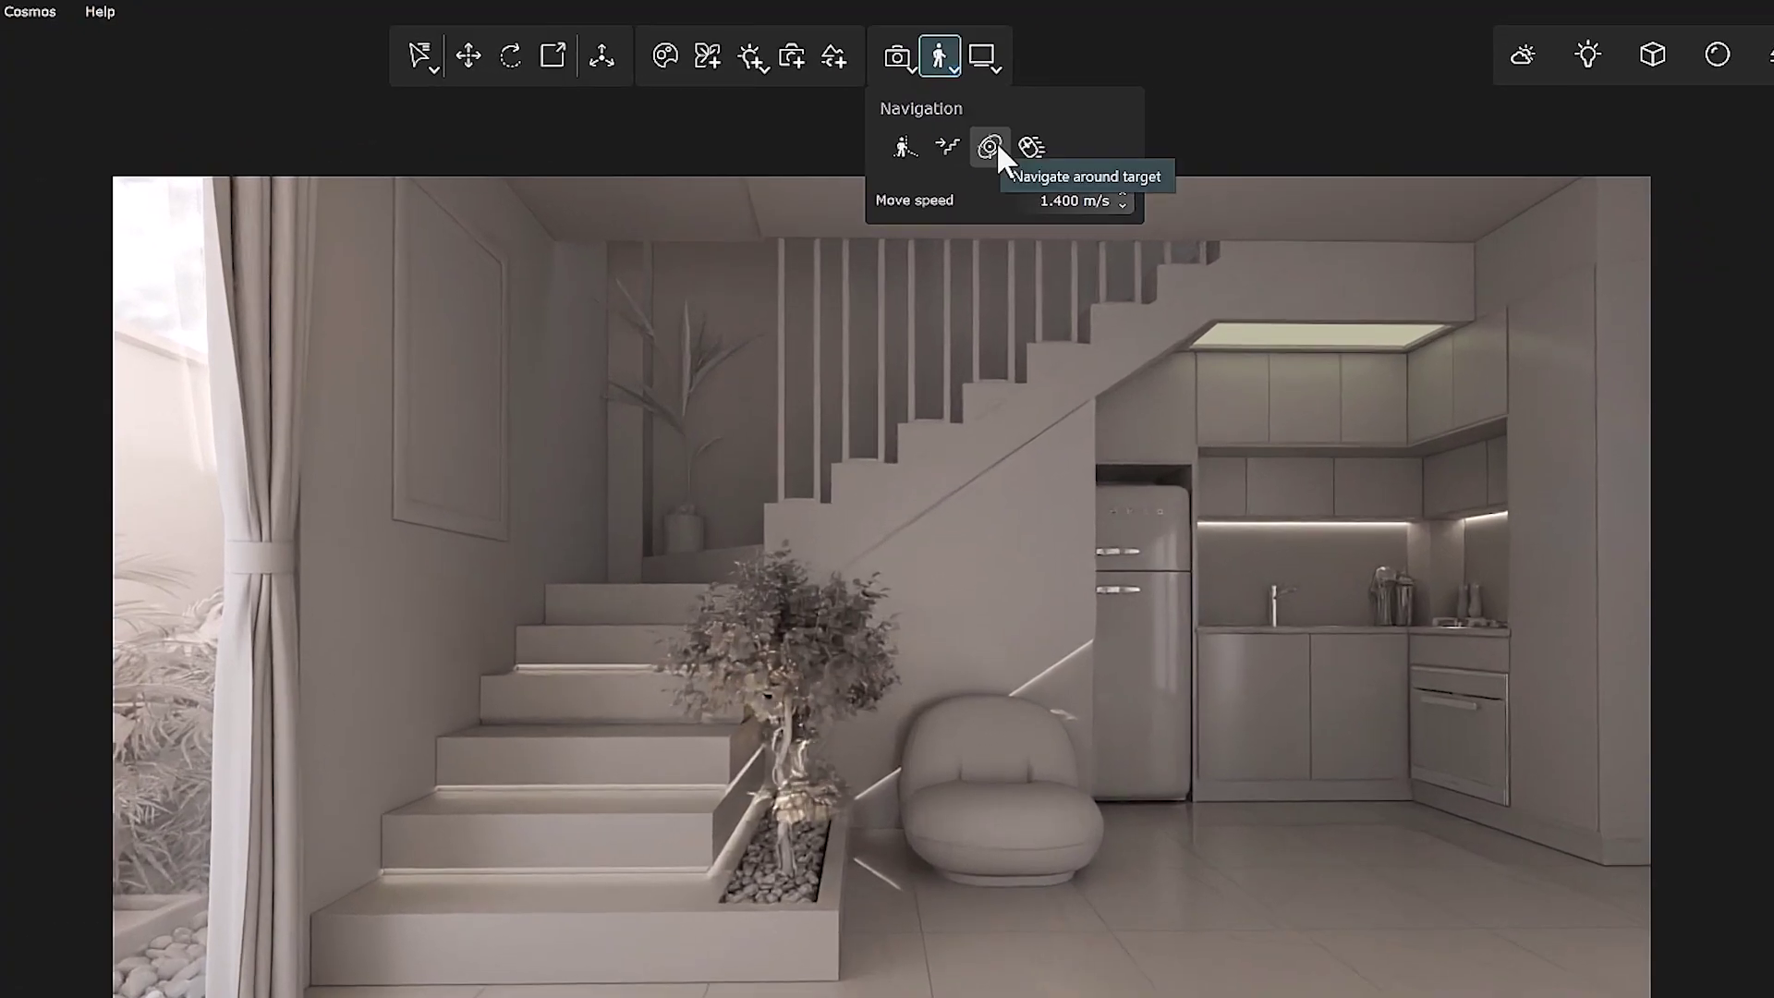
Try each orbit centre, ending with Navigate around selection, orbiting the camera after each
left_click(988, 148)
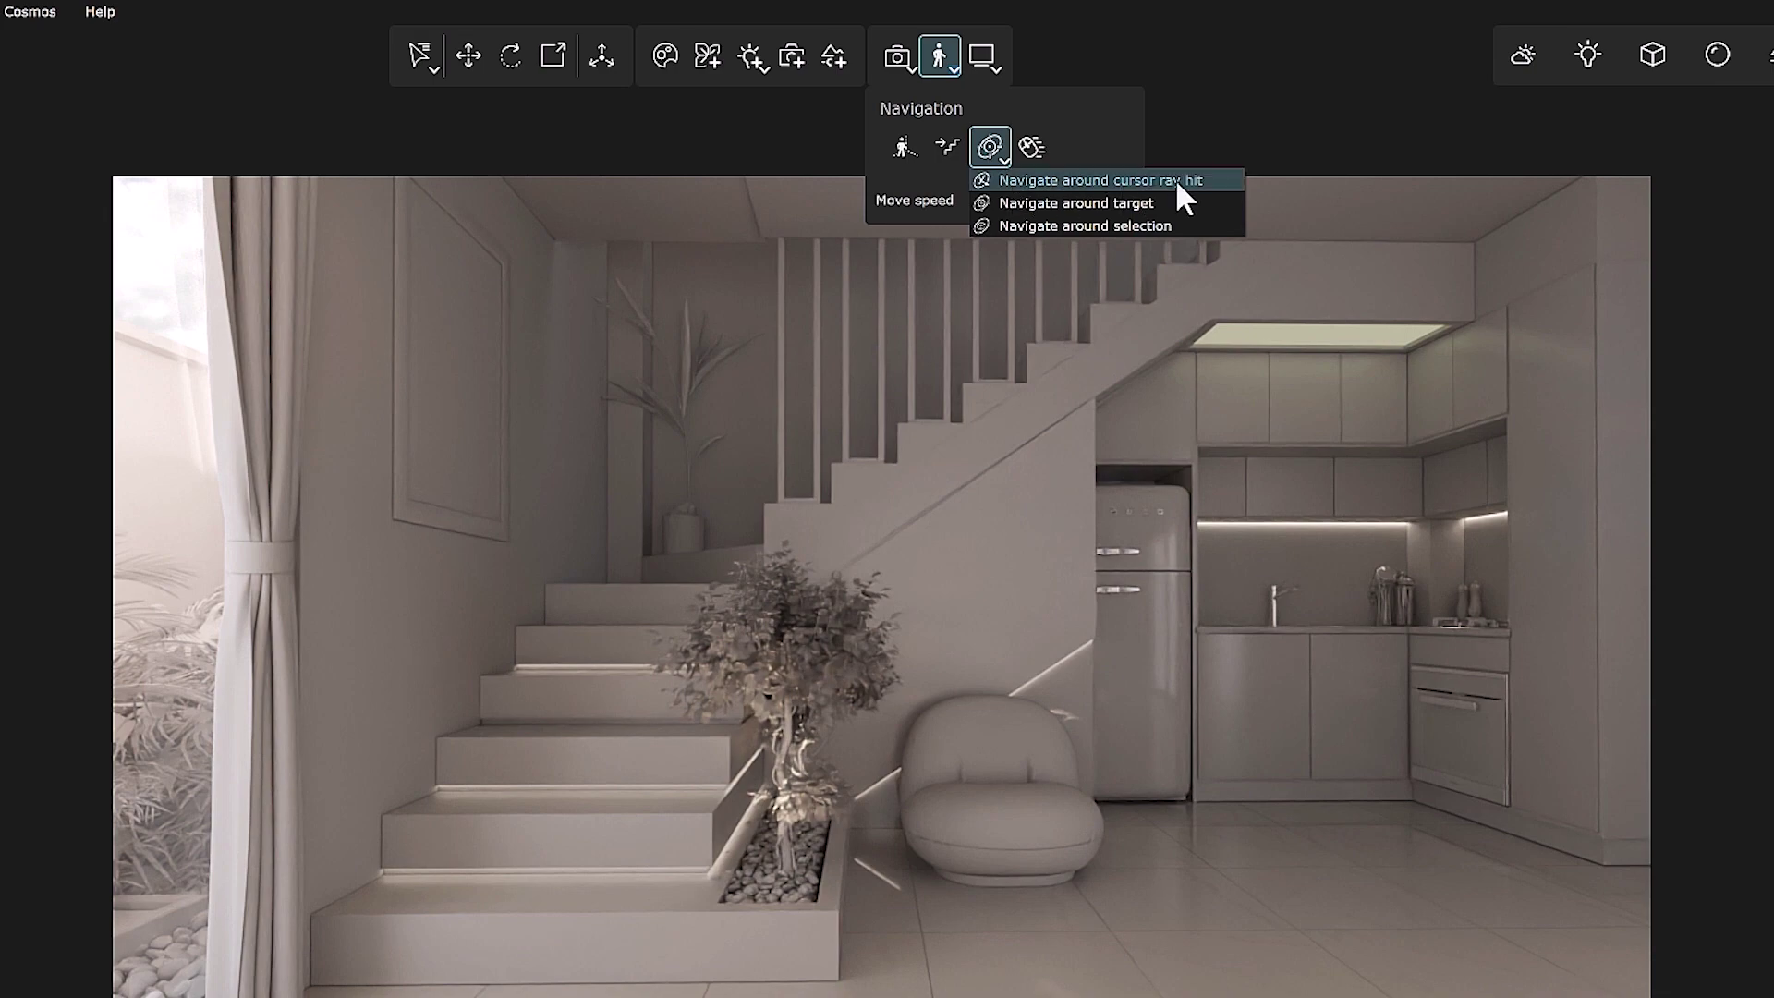
left_click(1177, 182)
left_click_drag(934, 486, 859, 495)
left_click(989, 147)
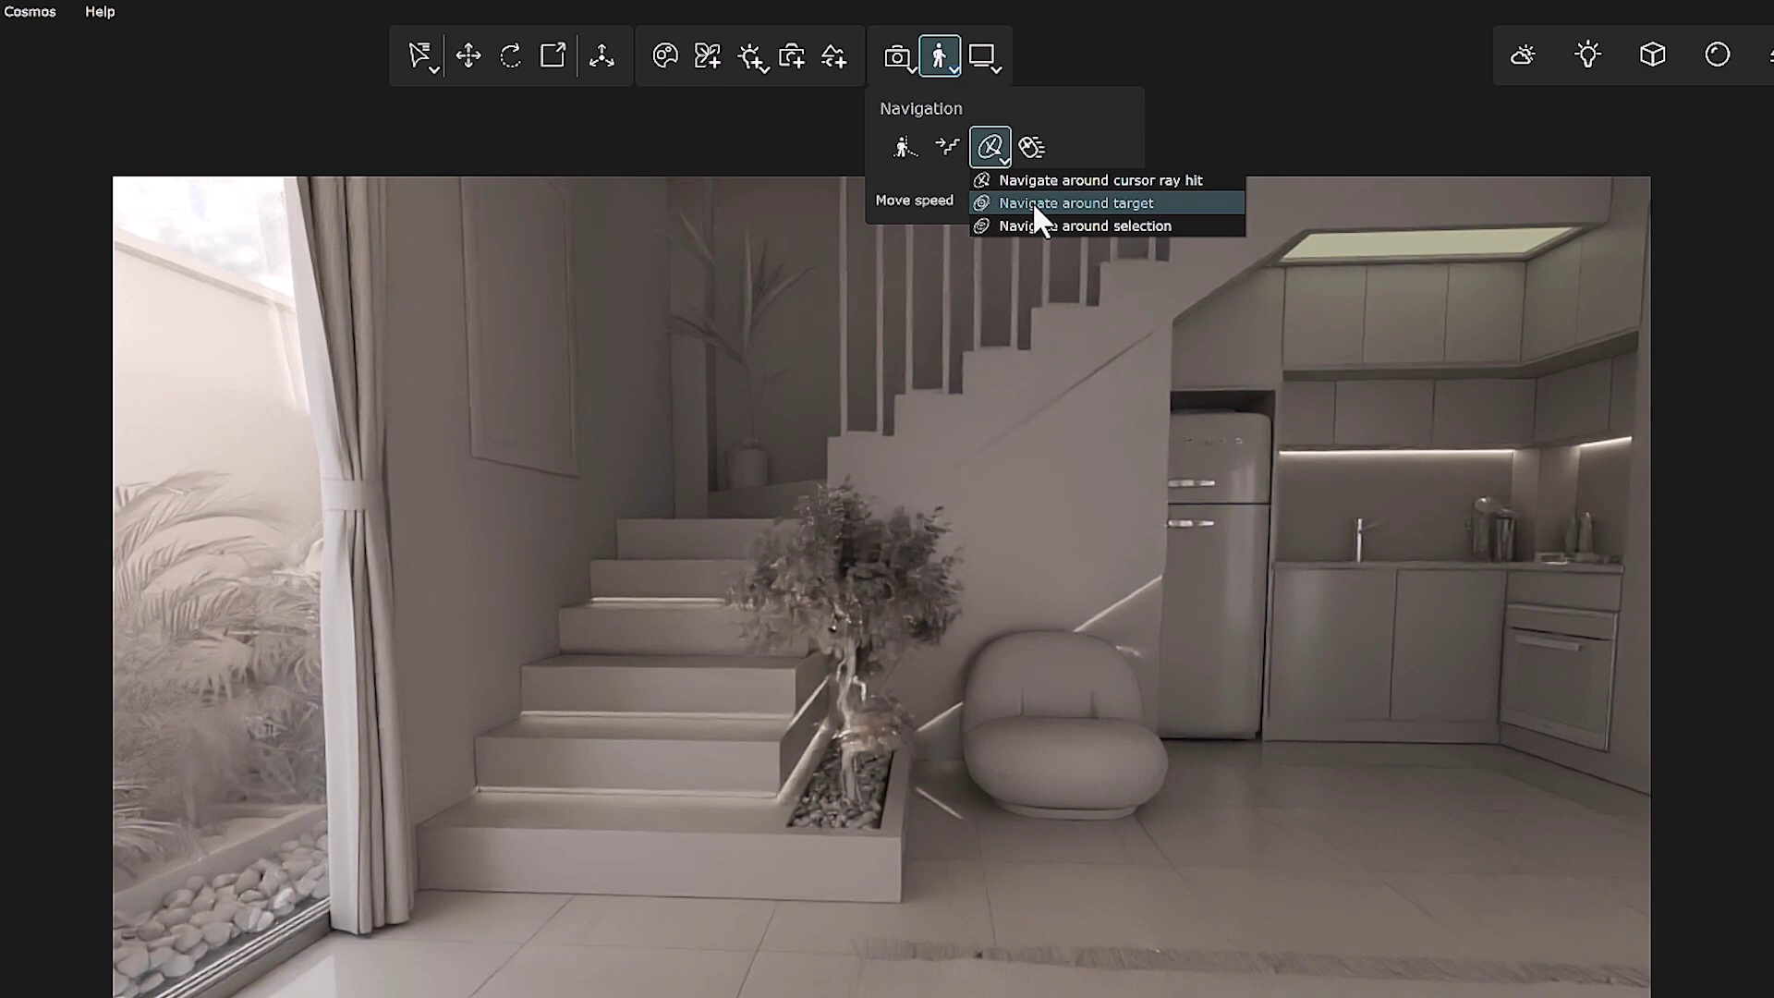
left_click(1033, 202)
left_click_drag(805, 567, 767, 657)
left_click(985, 146)
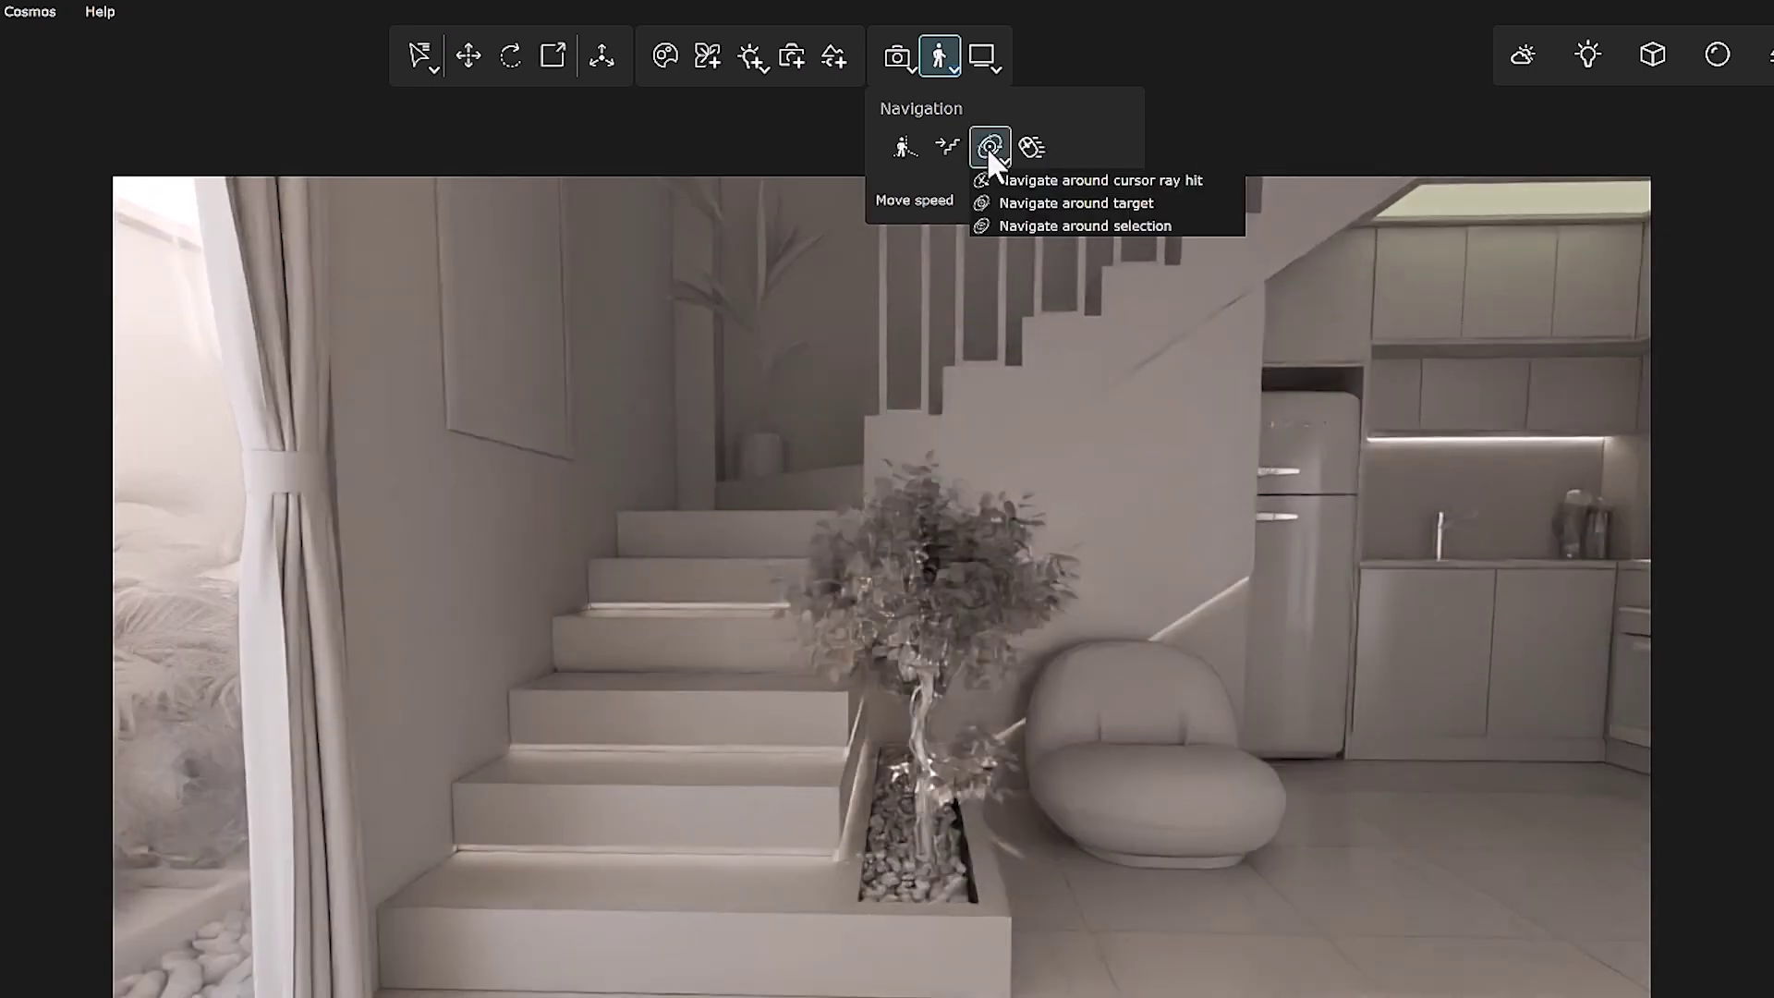
left_click(1033, 225)
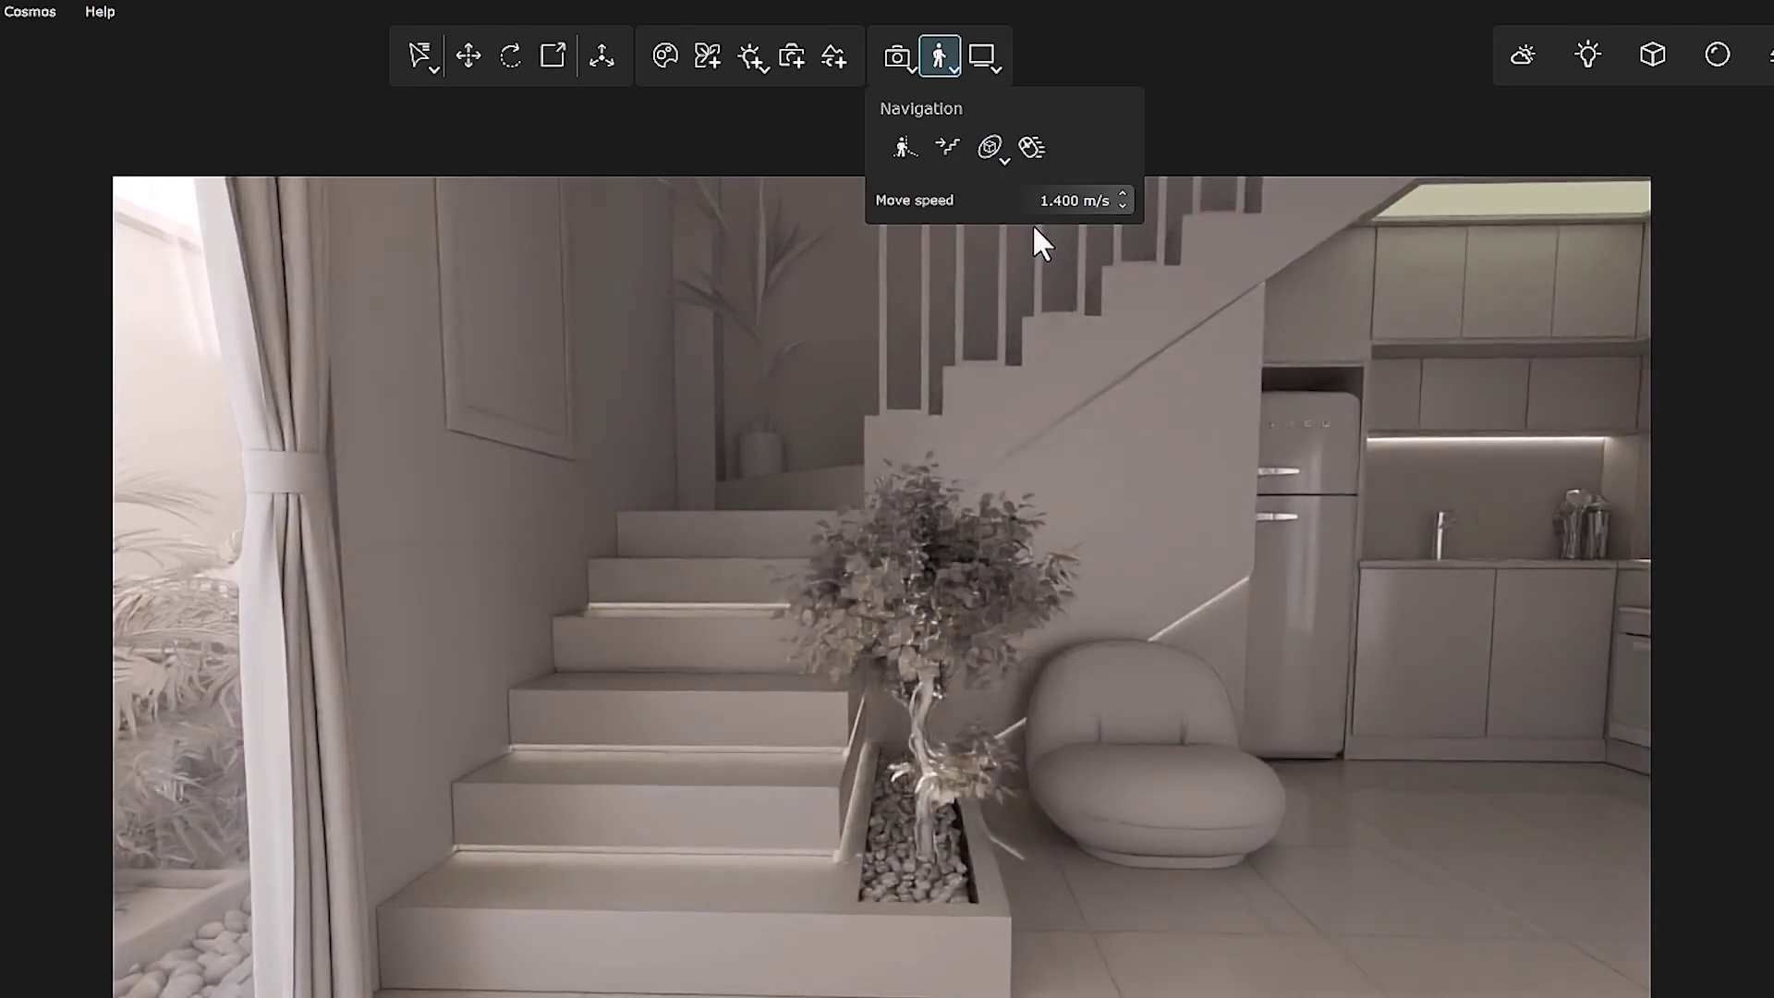
left_click_drag(931, 545, 1014, 214)
Select the potted tree, toggle precision navigation on and off, and set move speed to 4 m/s
left_click(416, 56)
left_click(1083, 489)
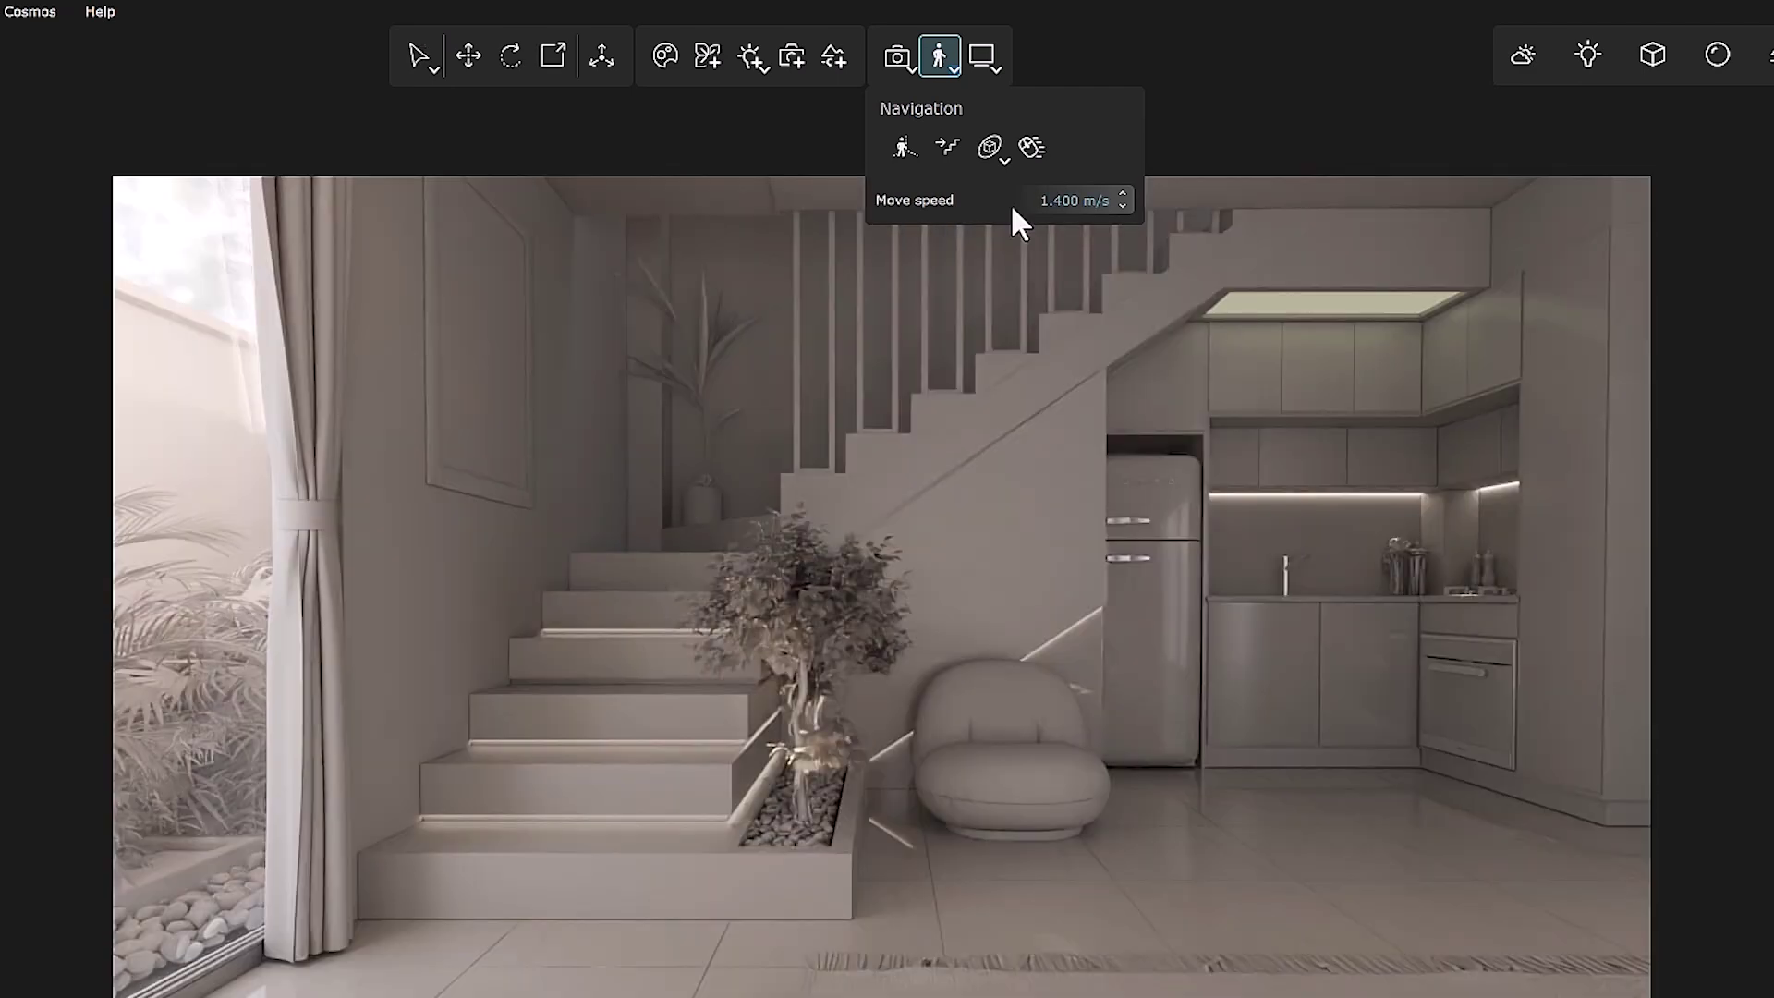
left_click(1031, 146)
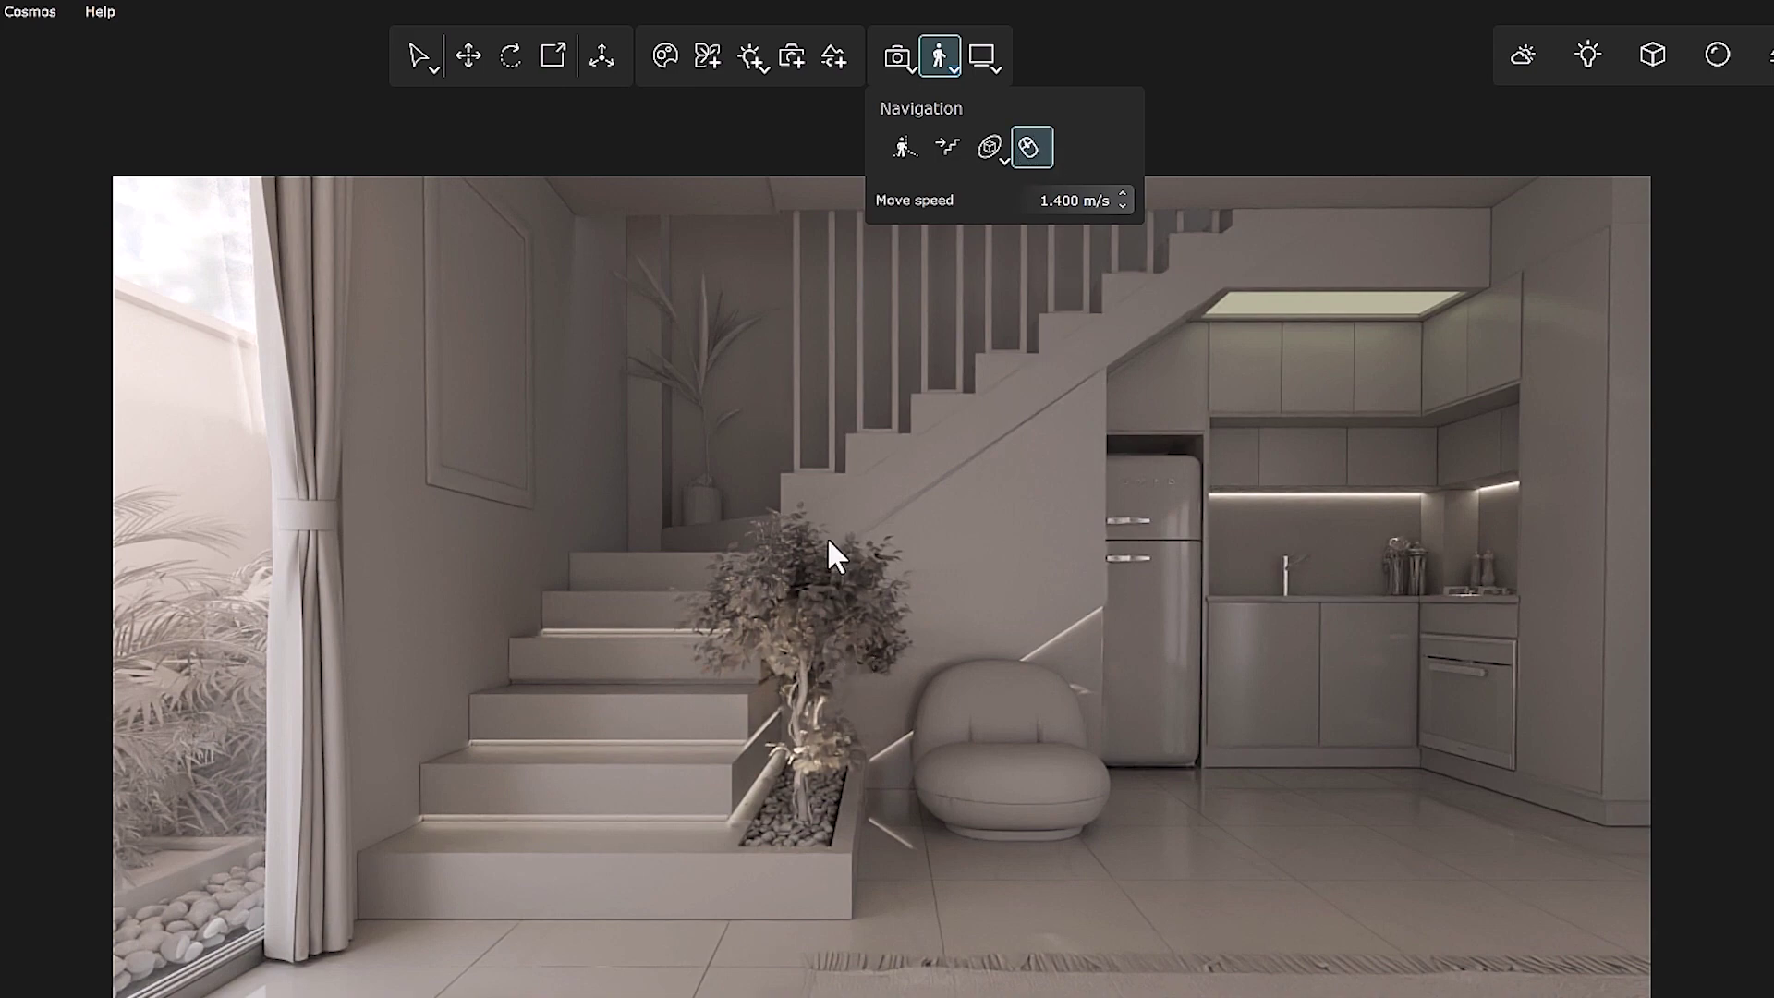
mouse_move(829, 541)
left_mouse_down()
mouse_move(794, 536)
mouse_move(850, 527)
left_mouse_up()
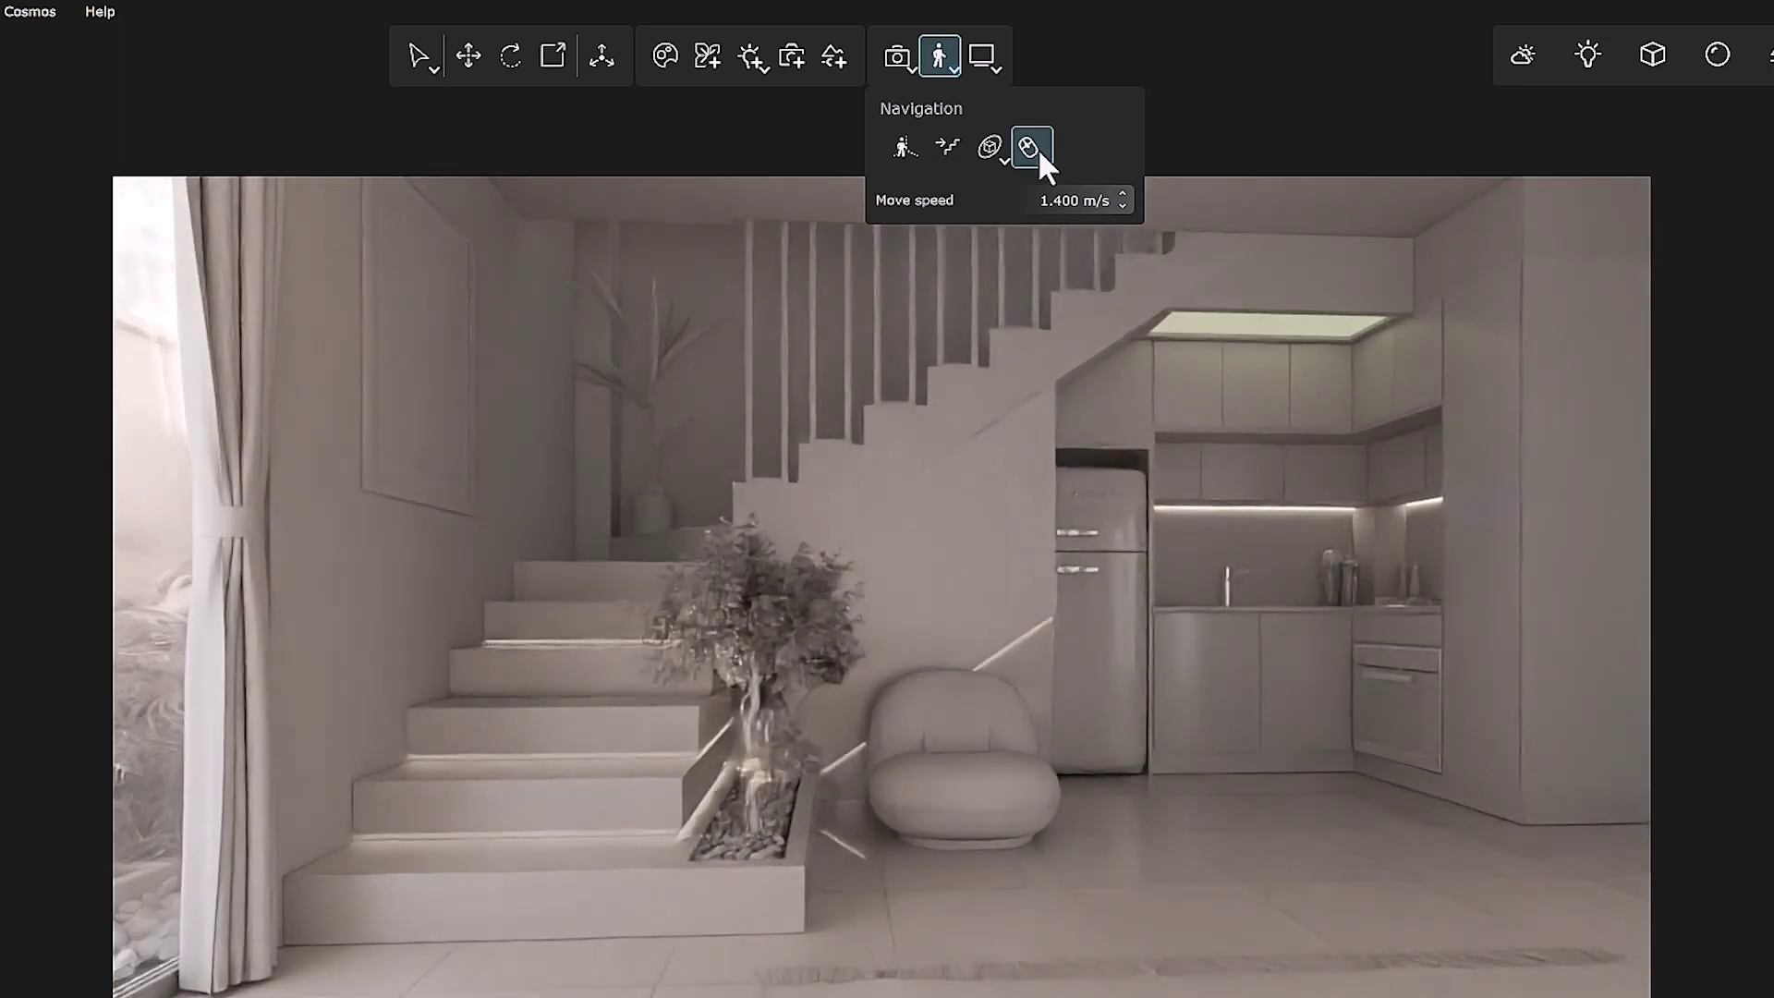
left_click(1034, 146)
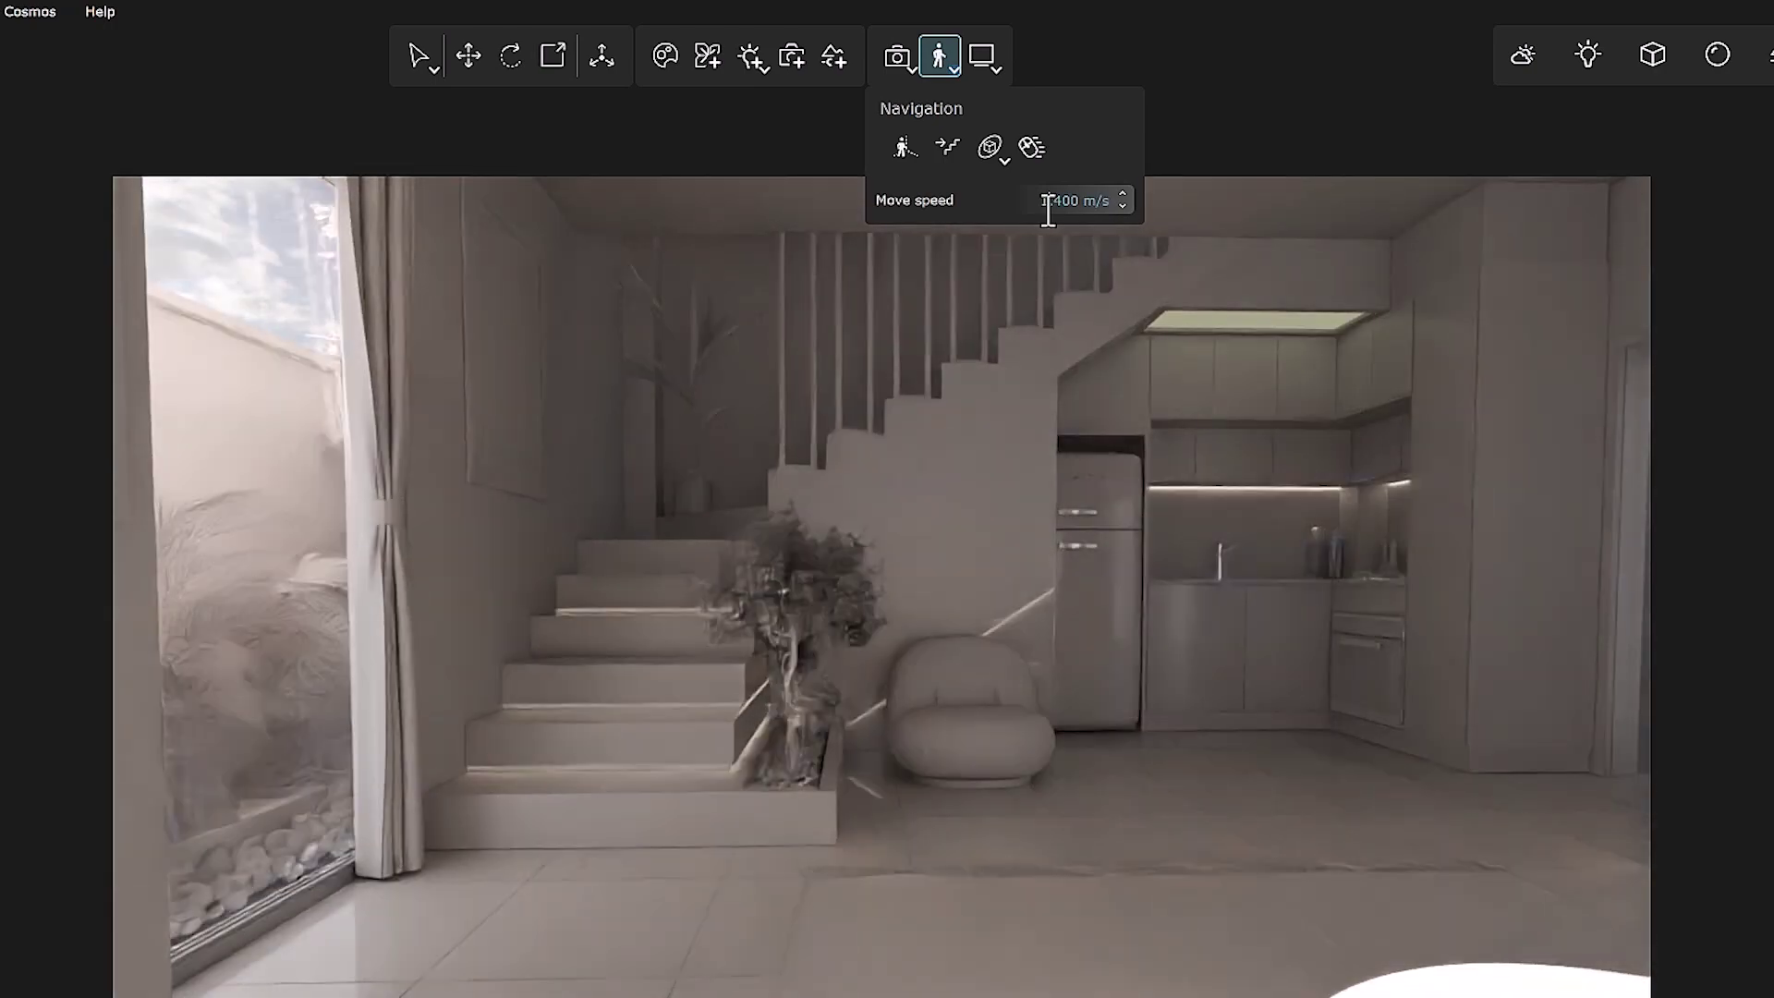
left_click(1049, 202)
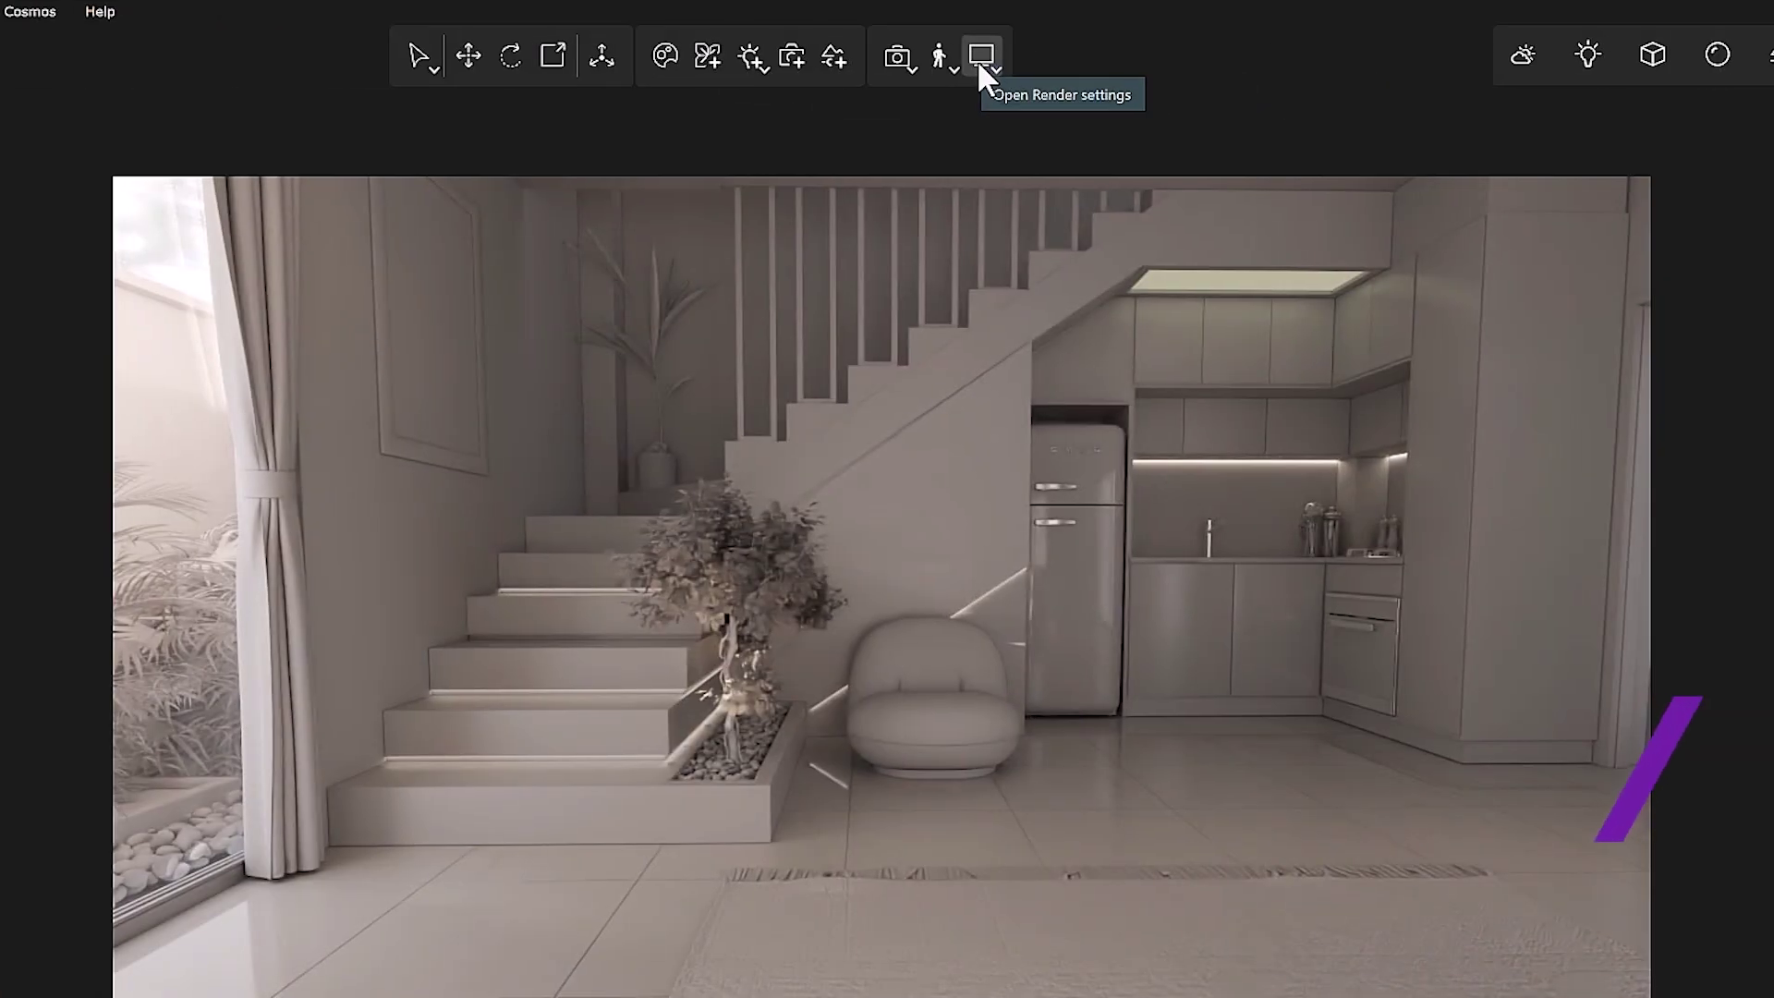
Enable opacity maps and depth of field in the render settings
left_click(979, 57)
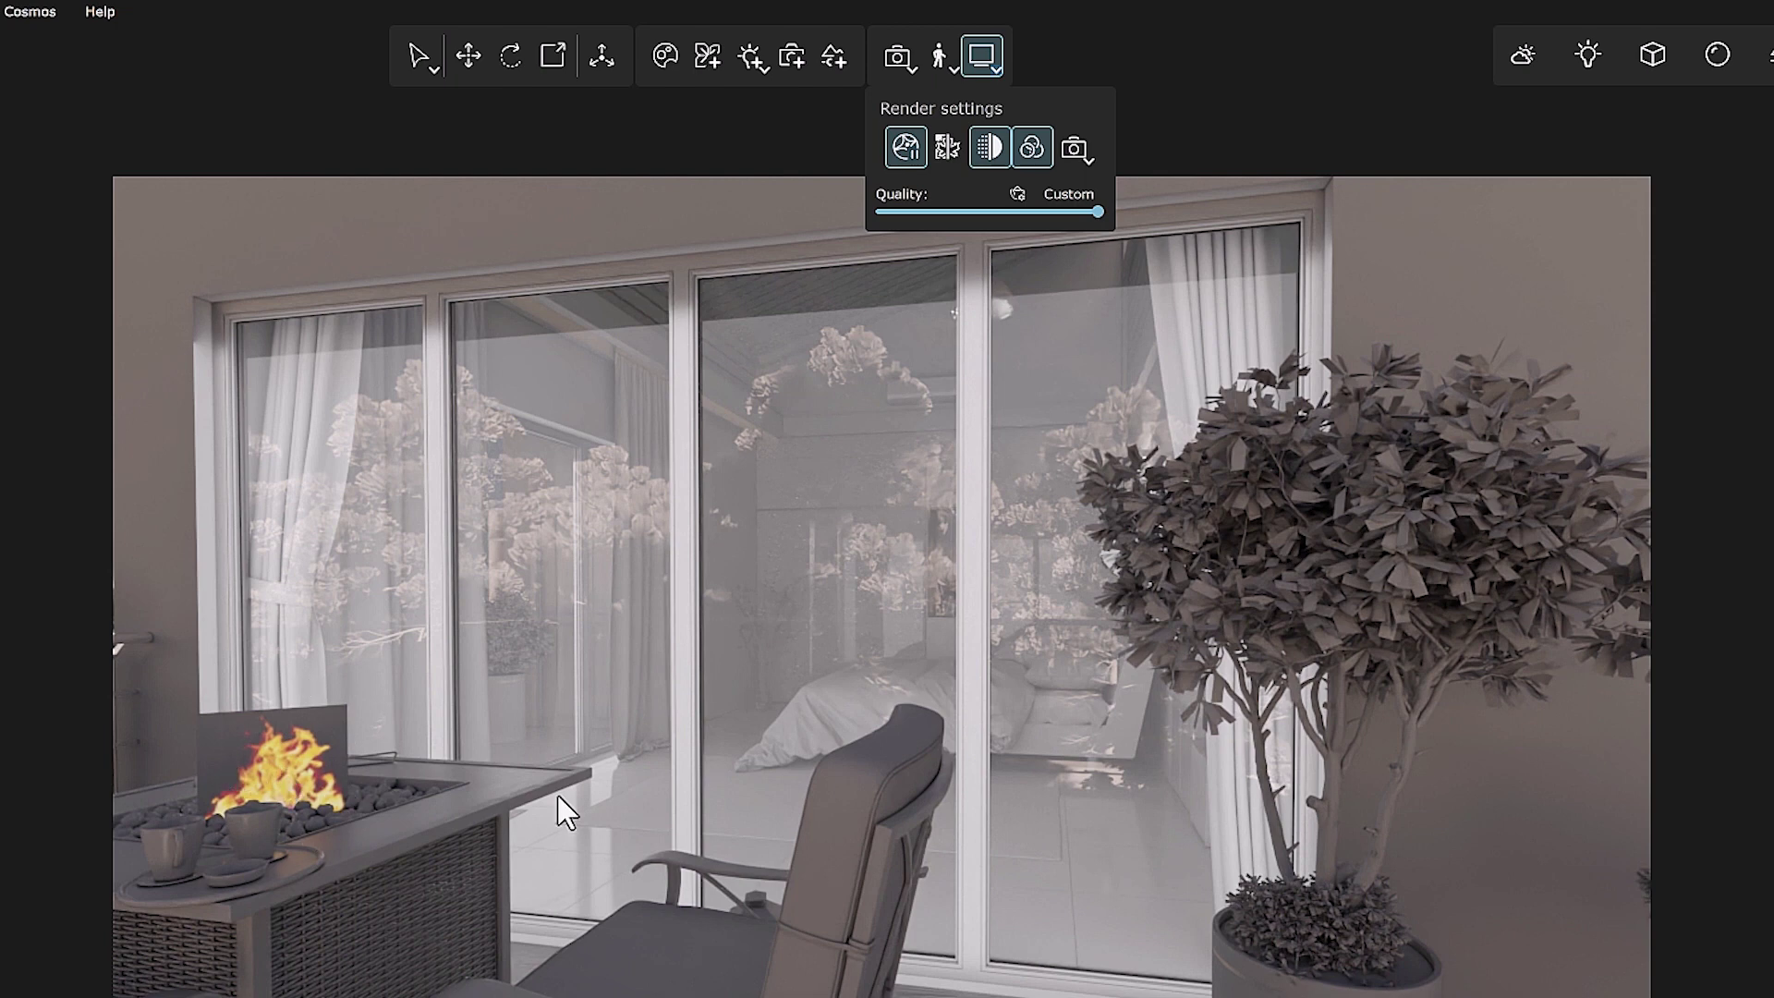
left_click(943, 155)
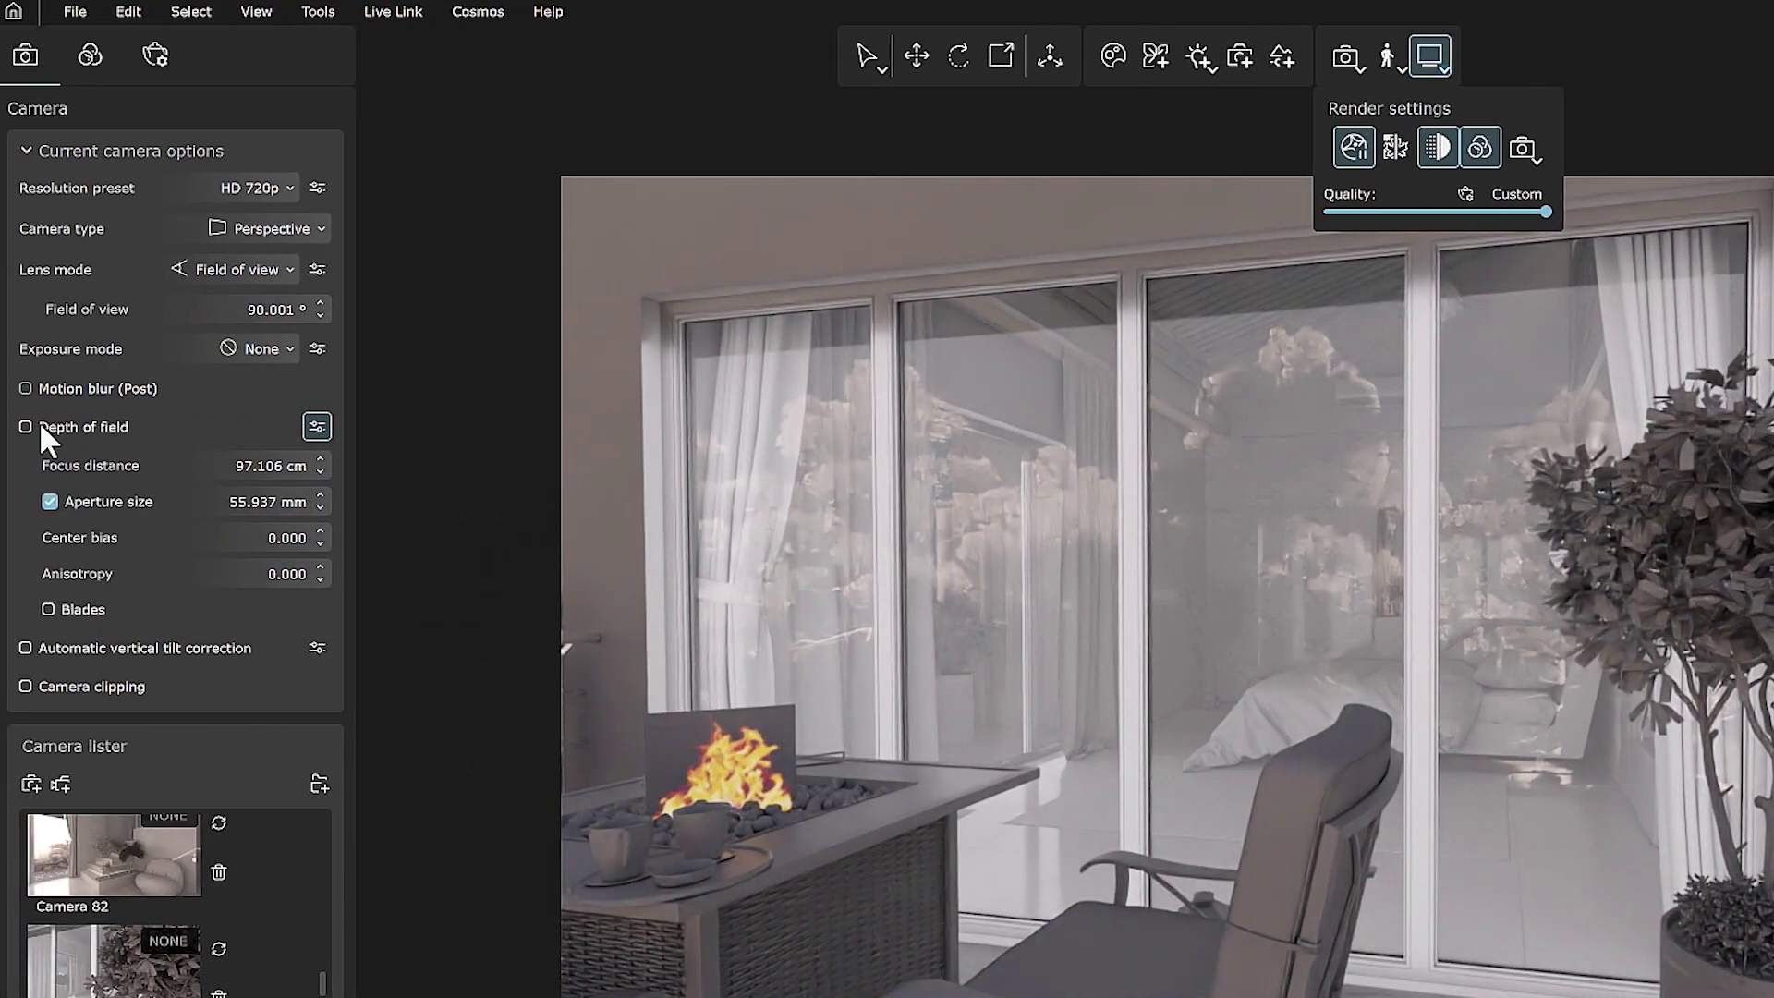
left_click(39, 419)
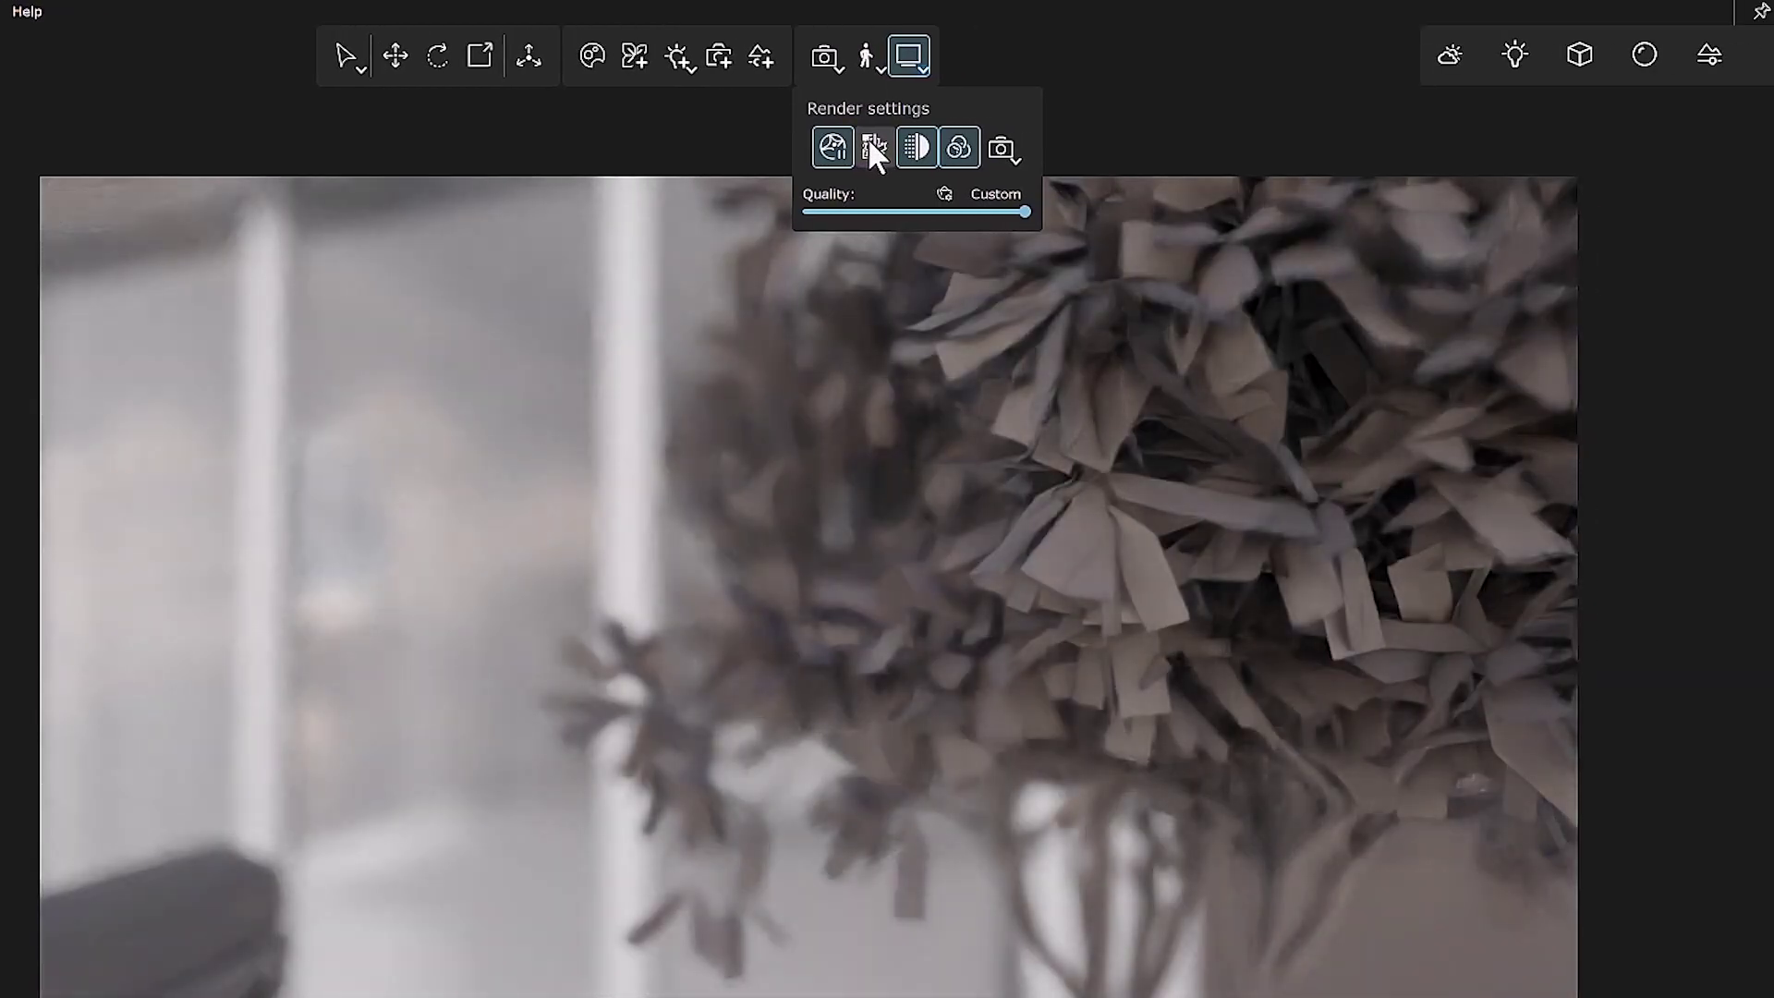
Switch Clay mode off to preview colours, then back to grey clay shading
left_click(1644, 55)
left_click(1465, 246)
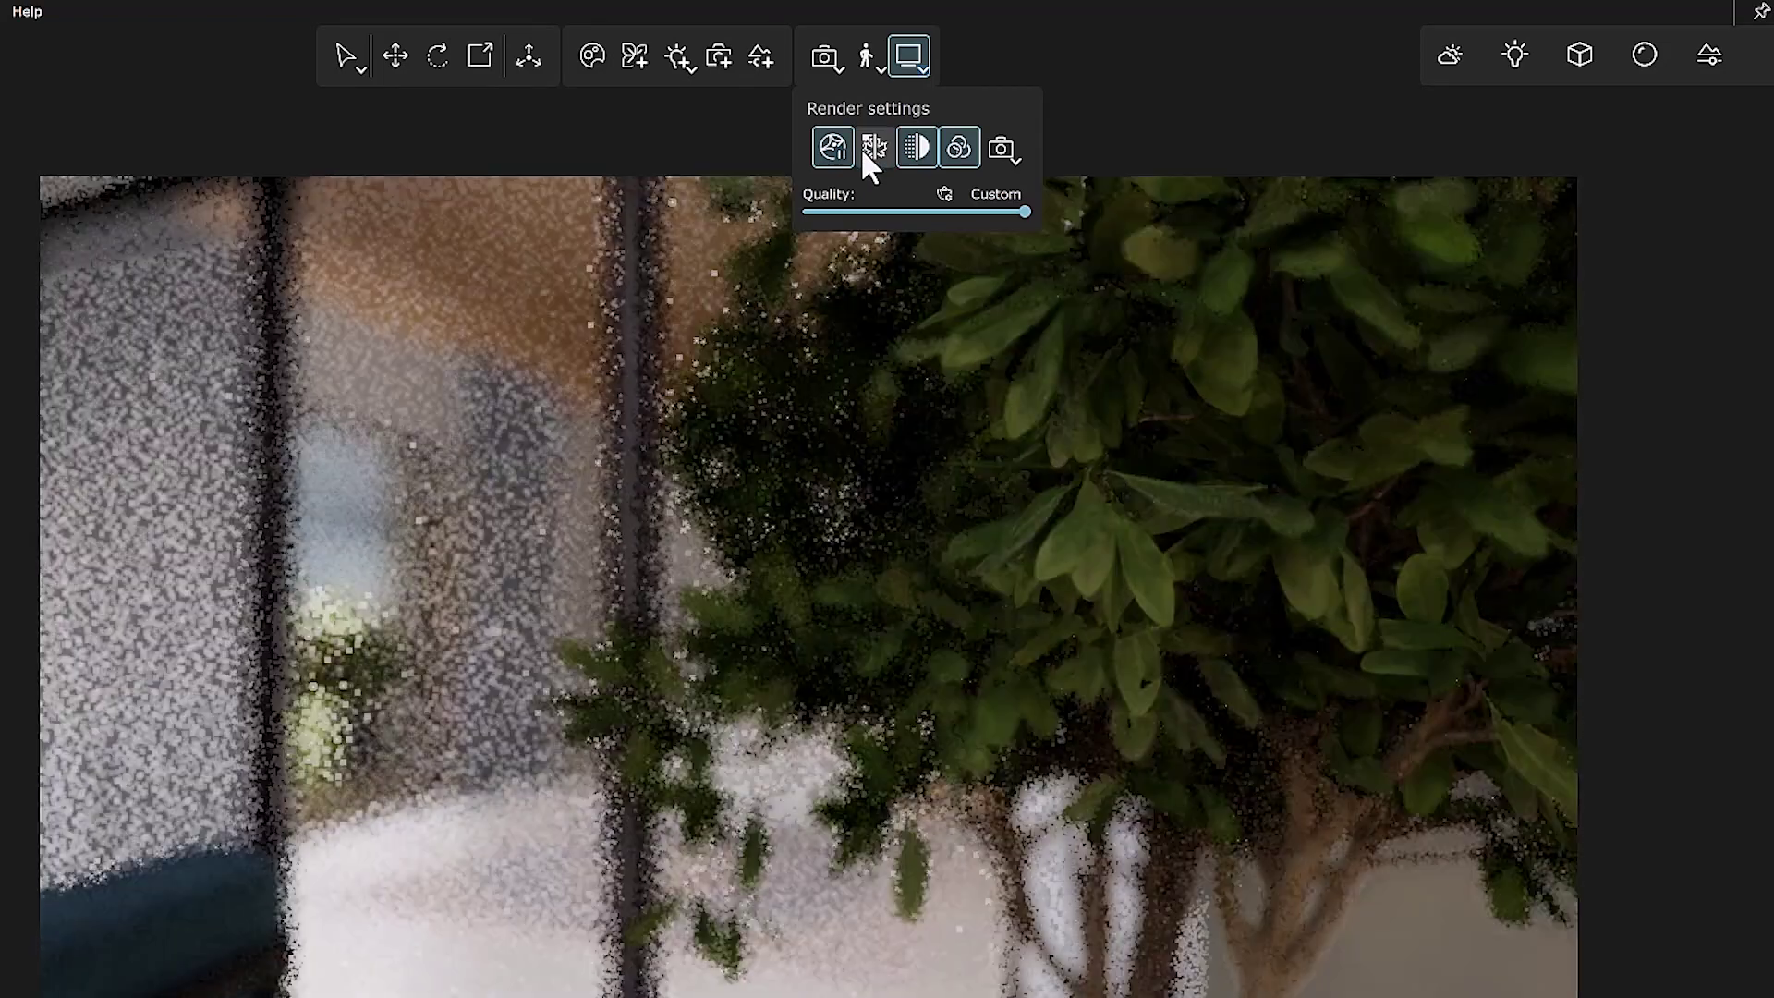
left_click(870, 152)
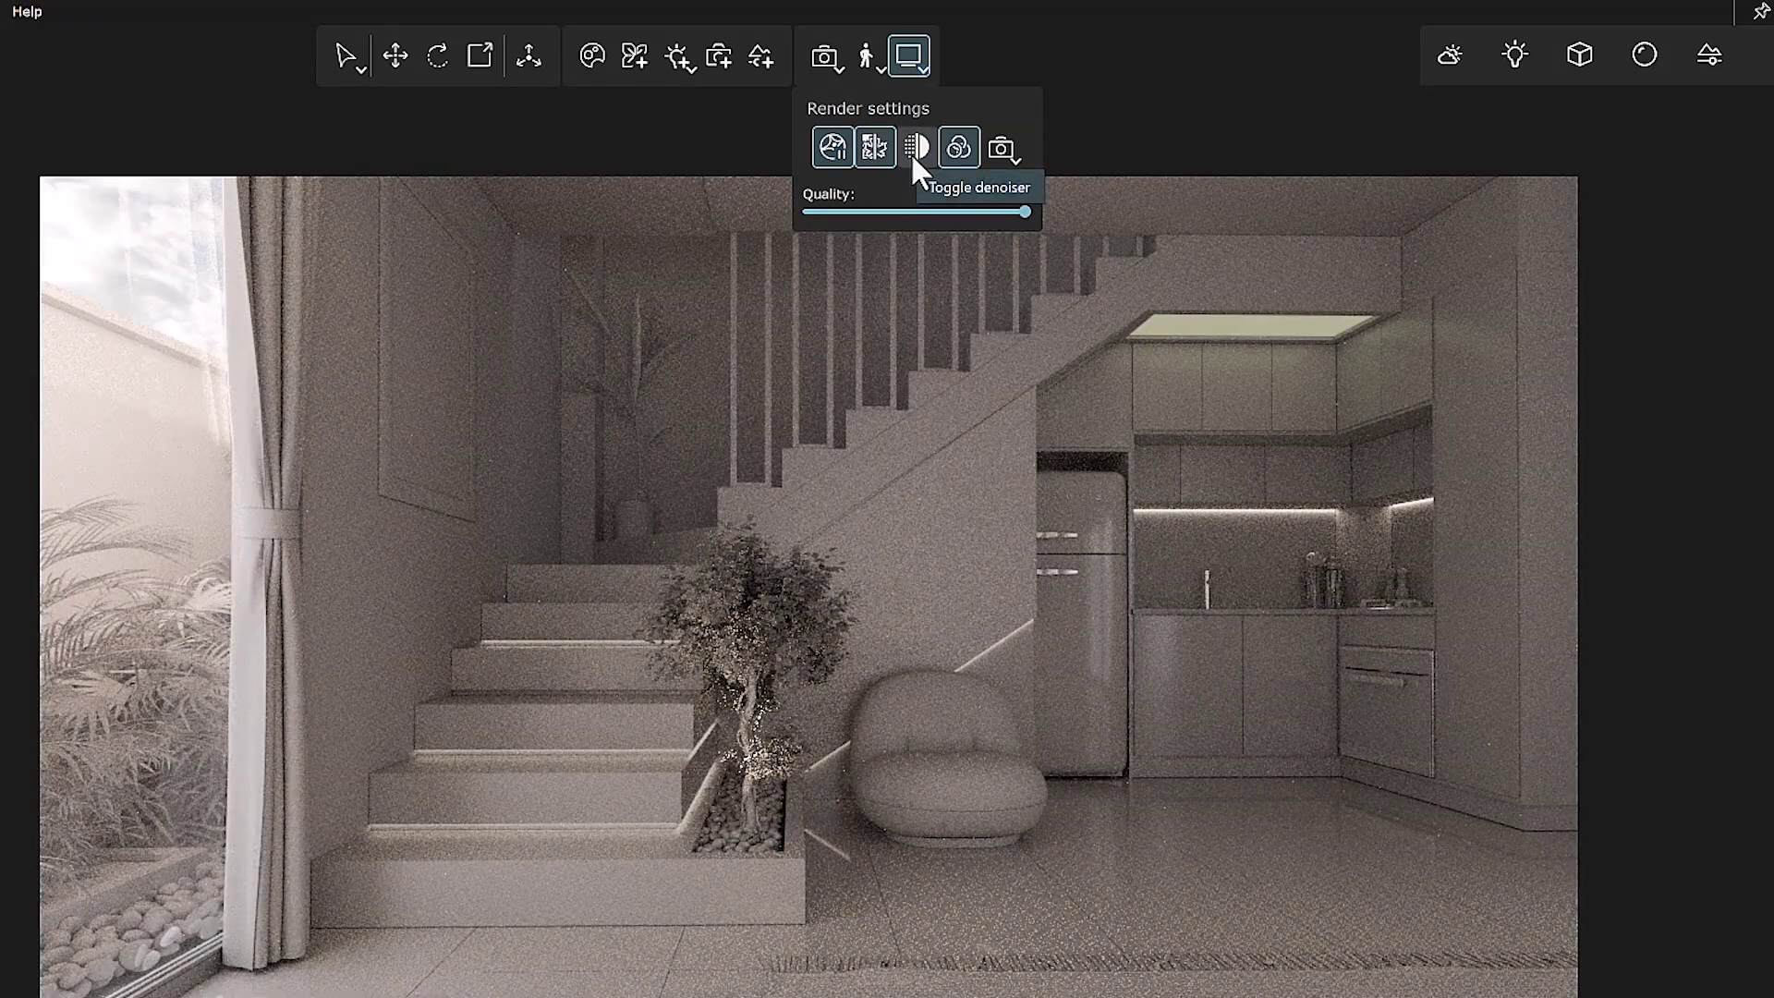
Toggle the denoiser off and back on, leaving denoising enabled
left_click(911, 151)
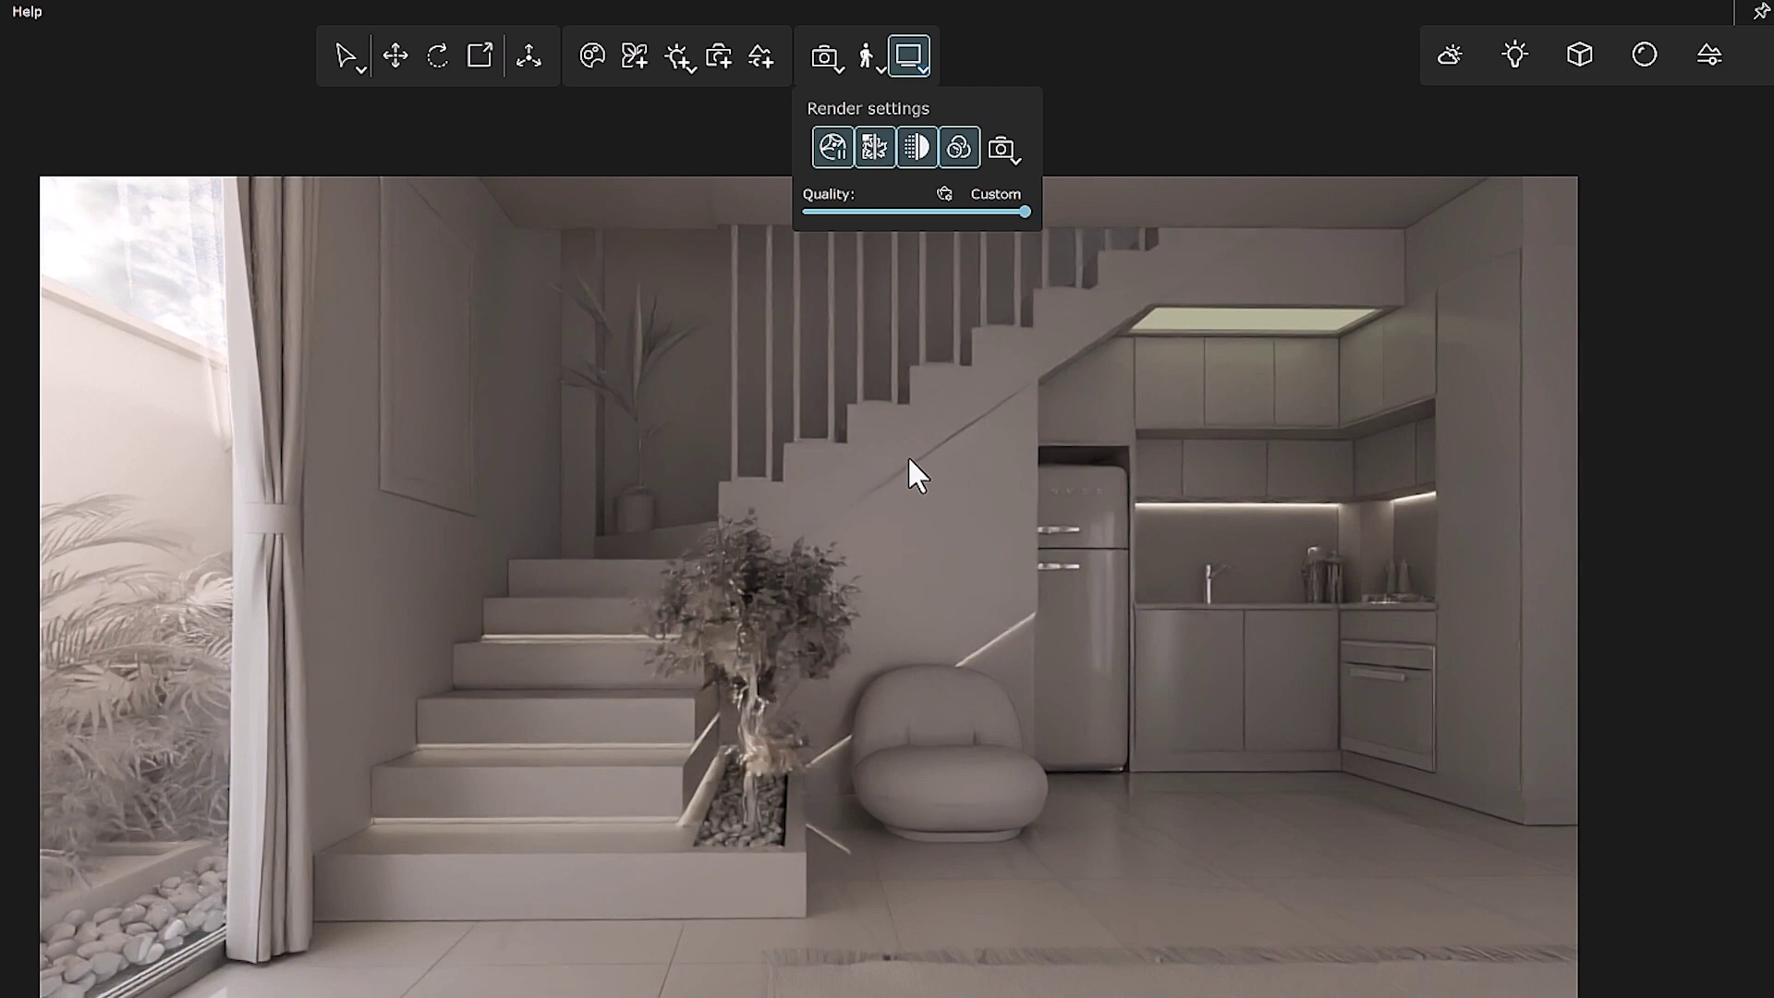
left_click(917, 148)
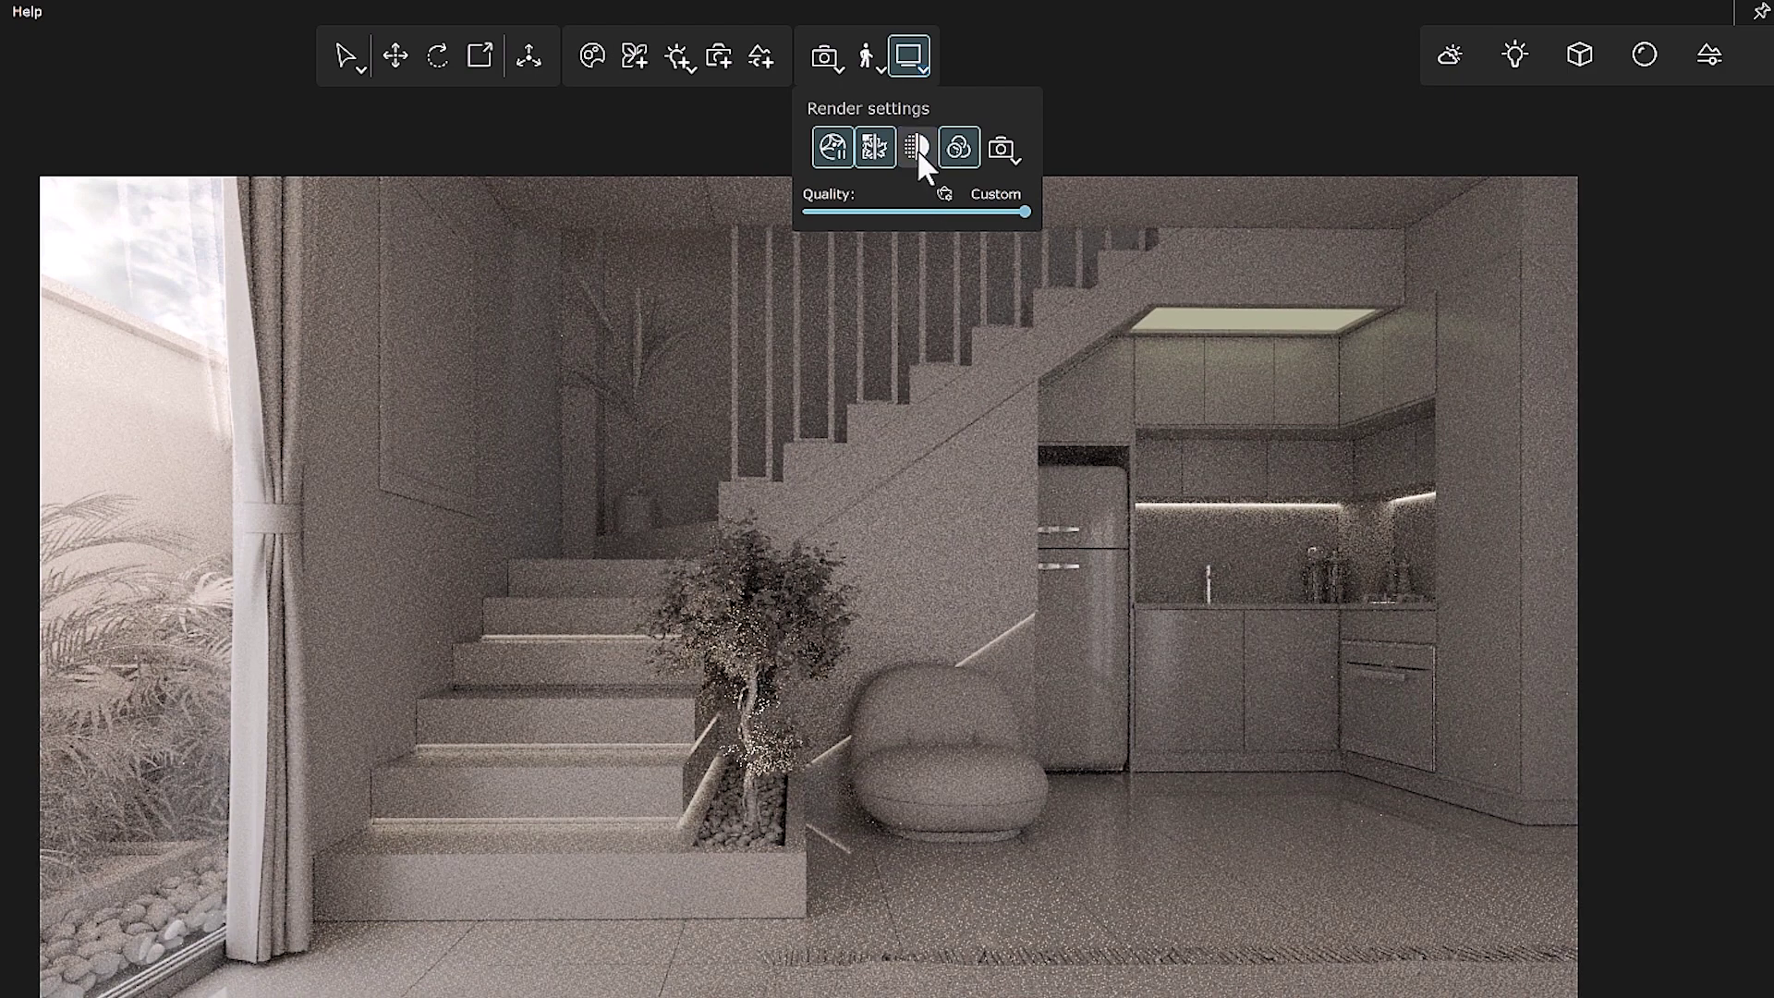
left_click(917, 148)
Toggle colour corrections on and off several times, leaving them switched off
left_click(957, 149)
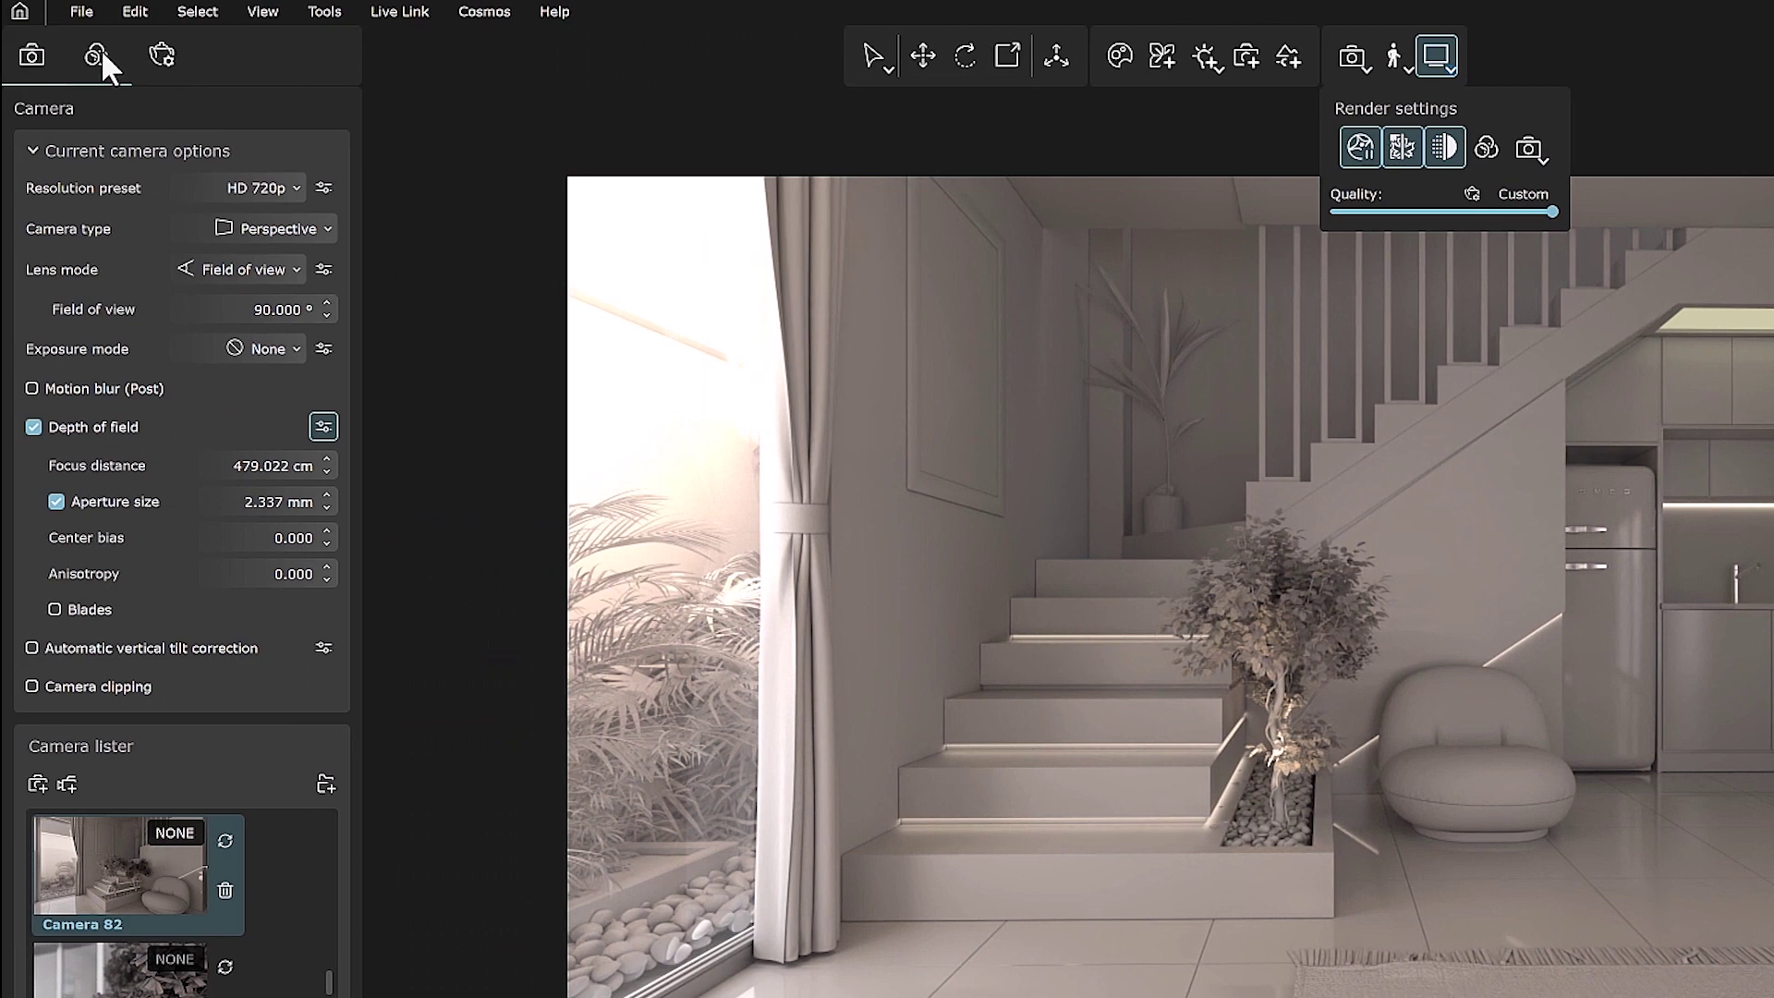
left_click(96, 48)
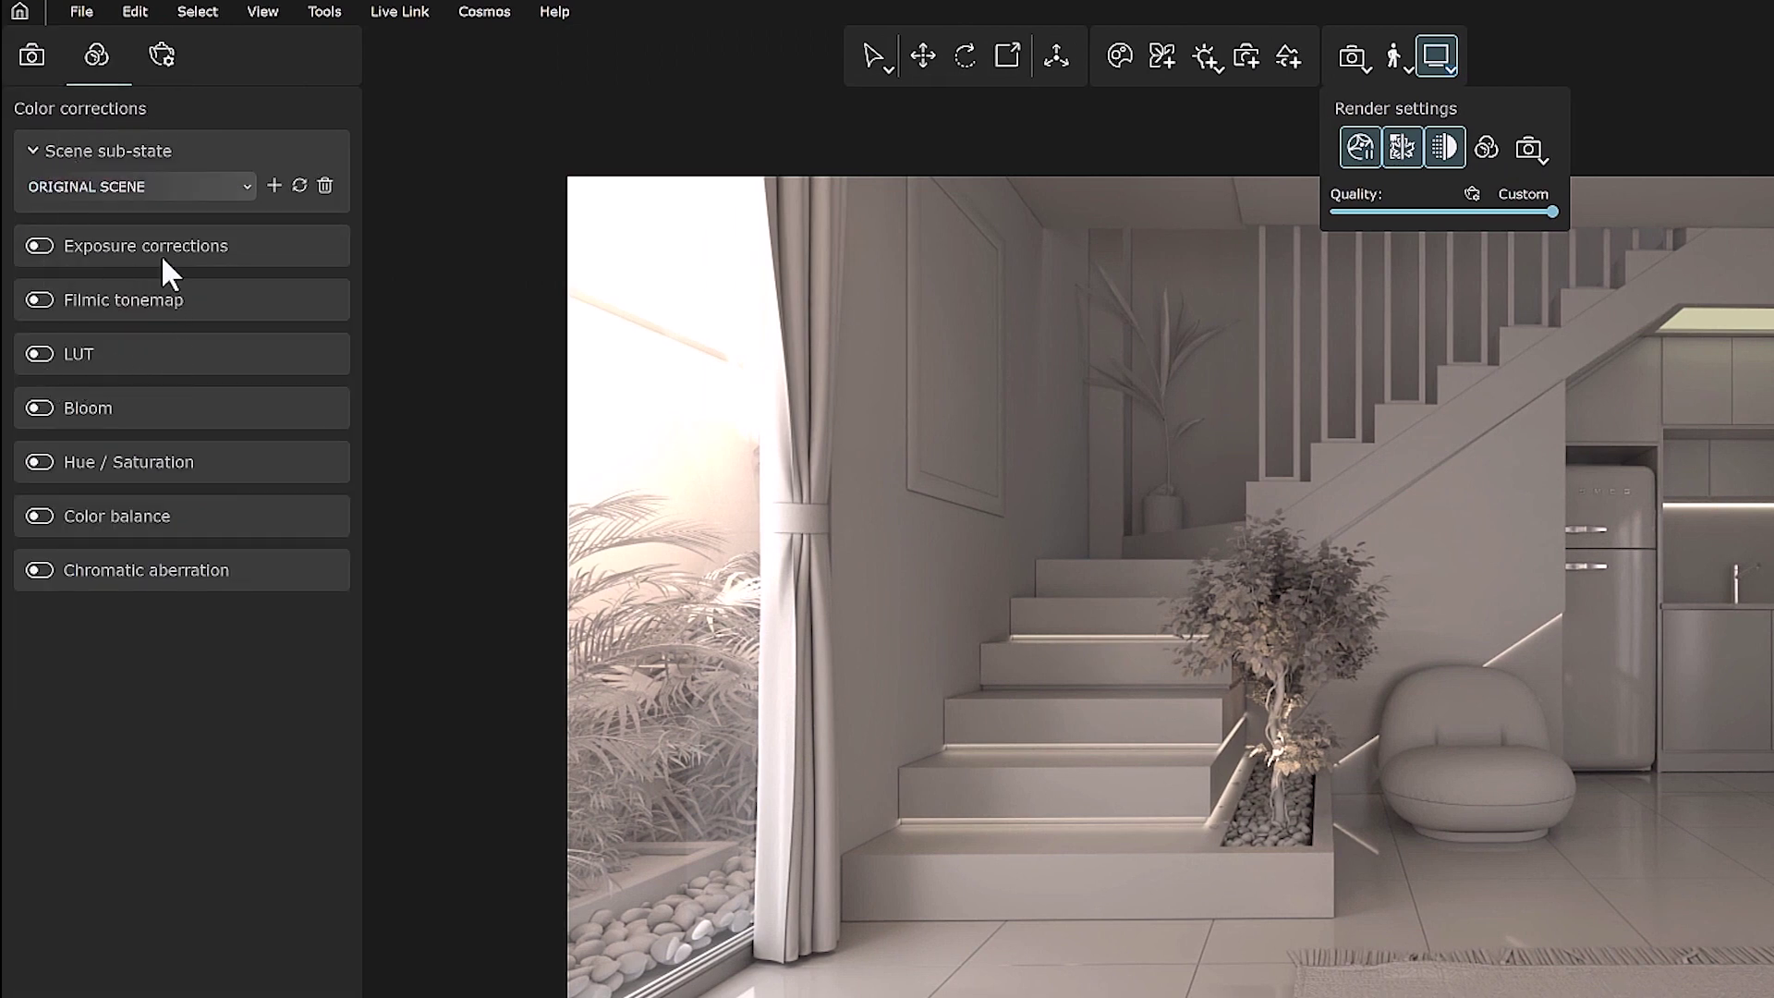
left_click(1497, 148)
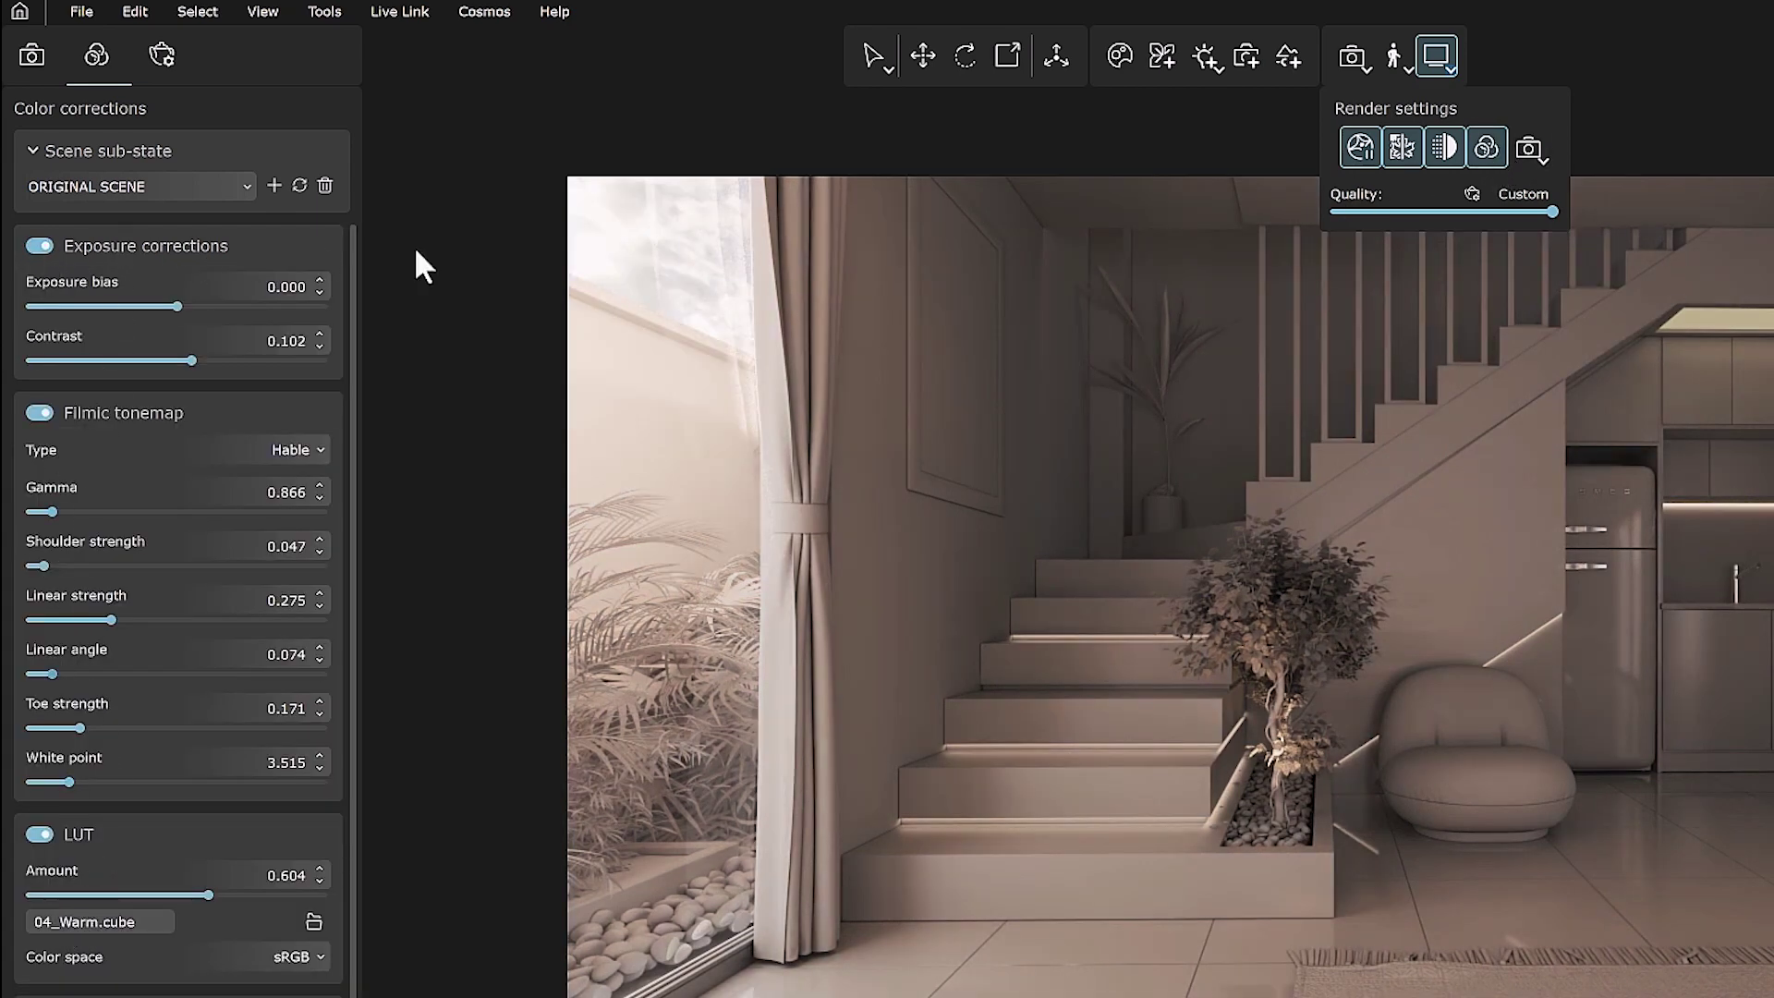
left_click(1488, 153)
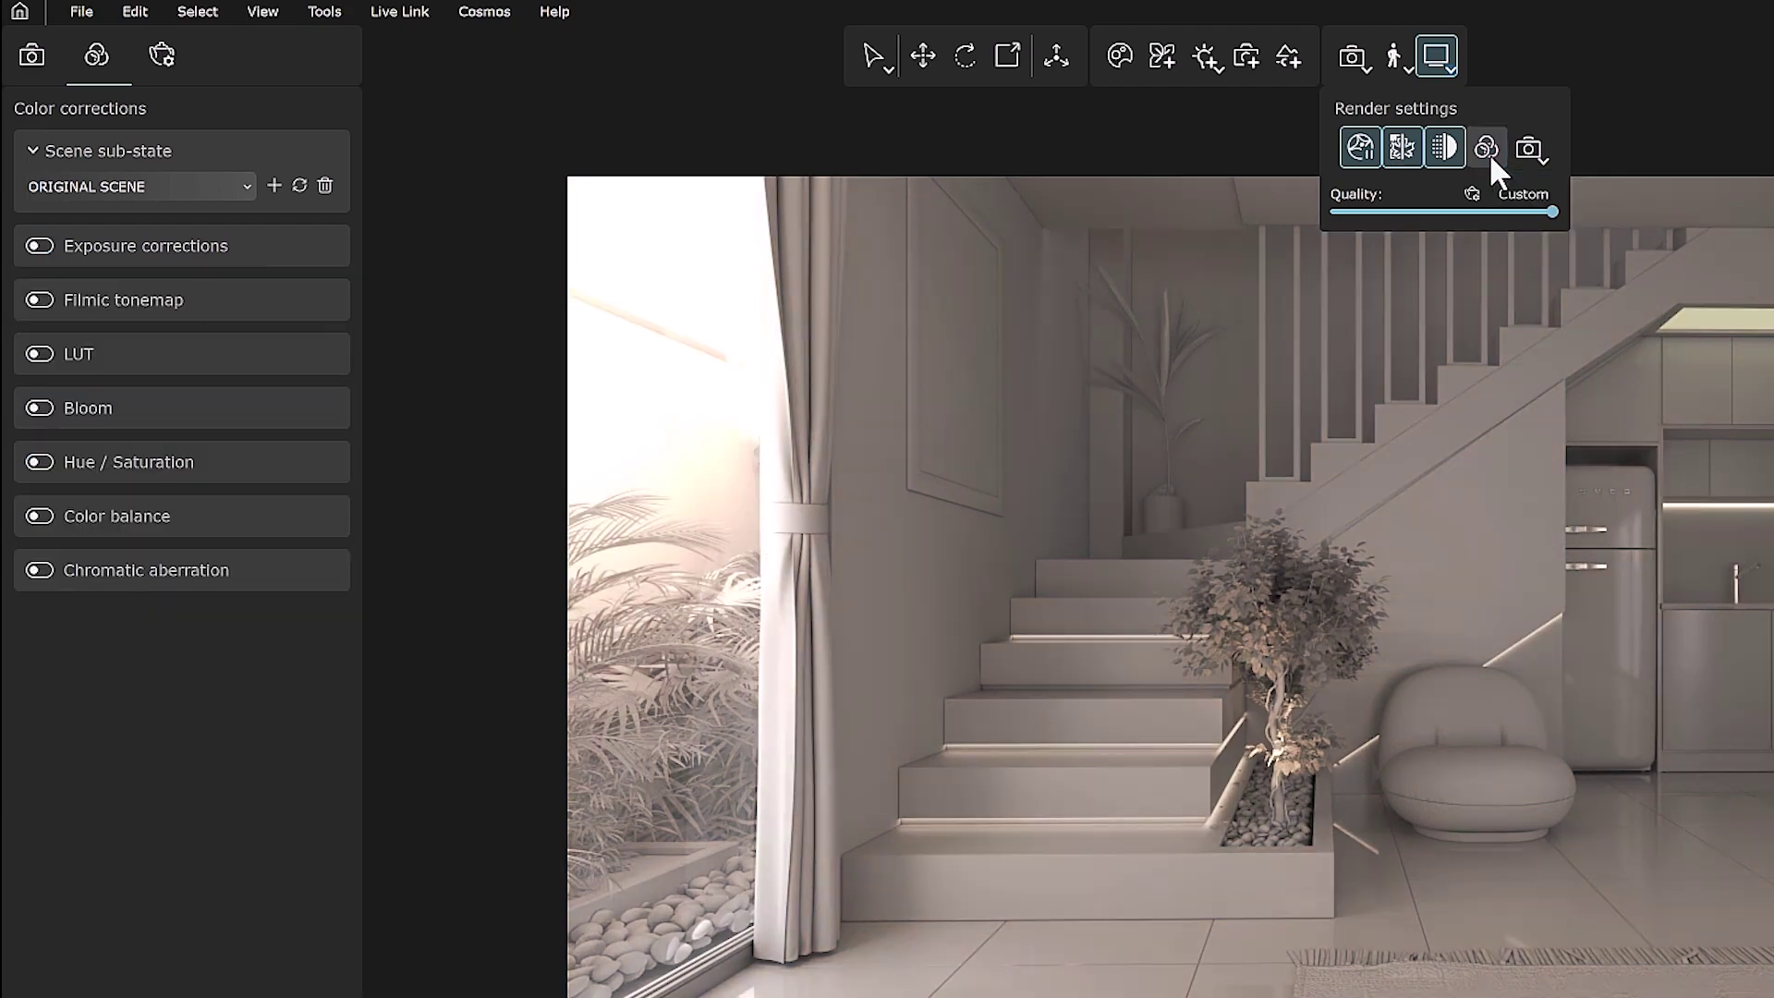
left_click(1488, 152)
left_click(1488, 152)
left_click(1488, 152)
left_click(1488, 153)
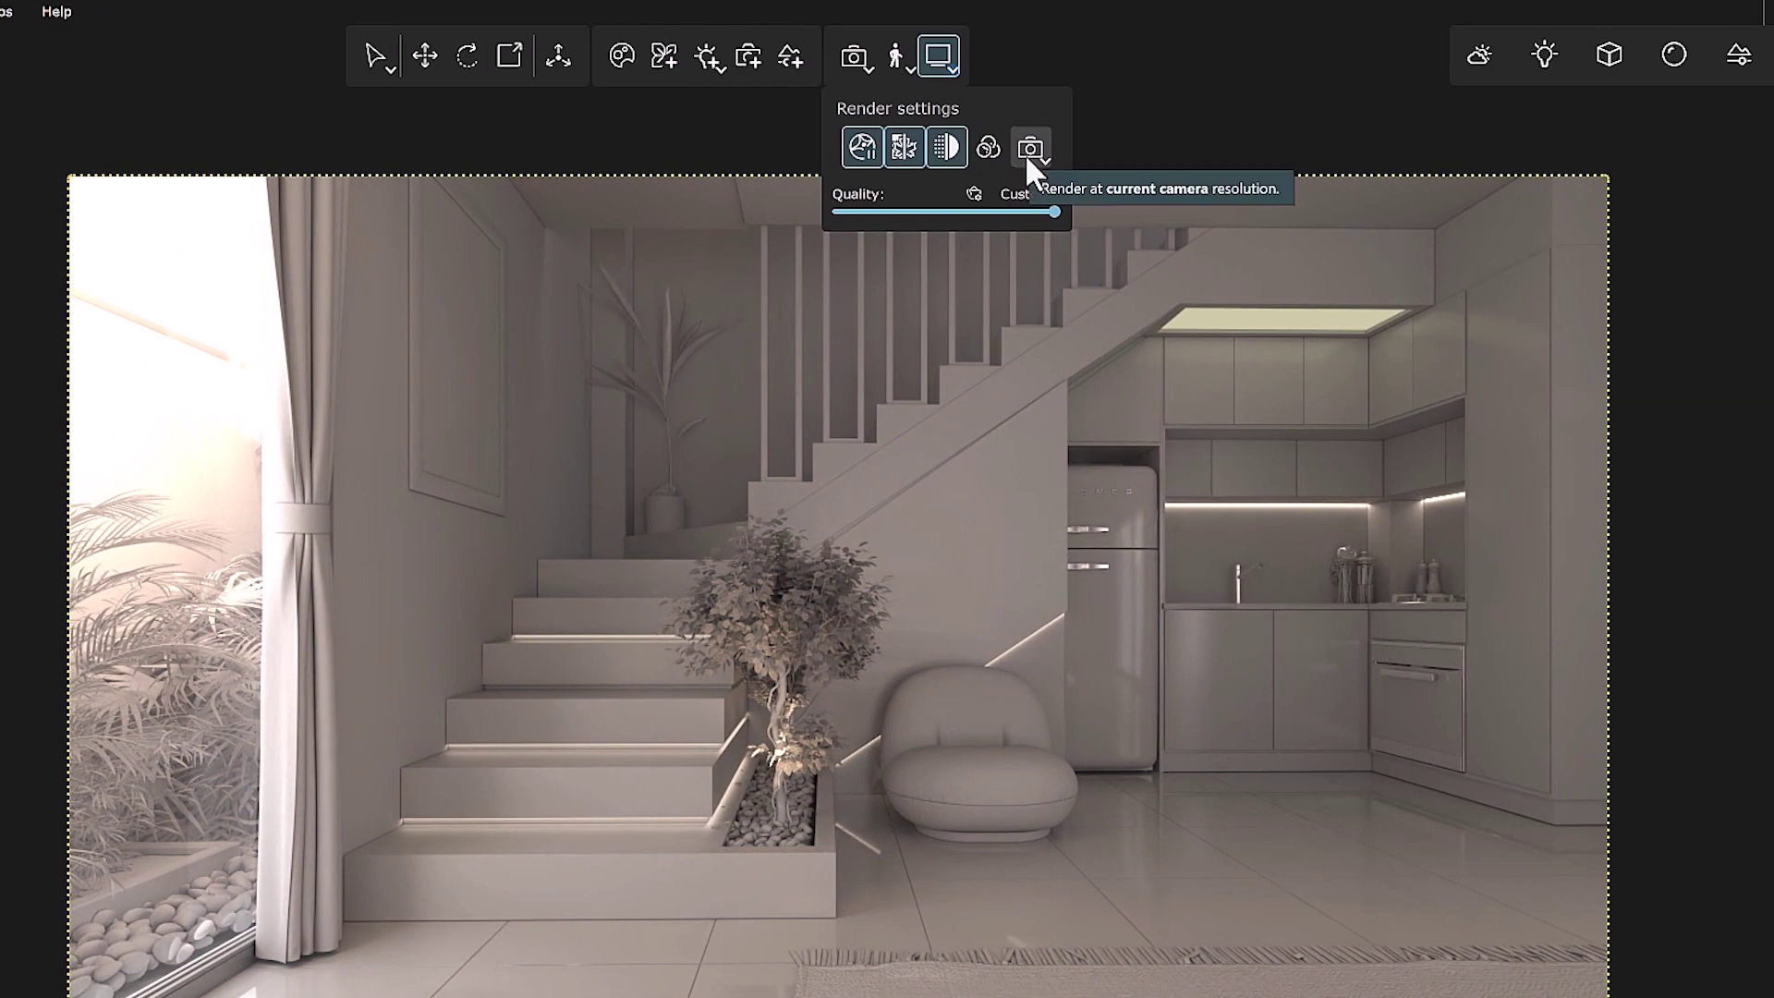
Review the camera's width and height settings and the render resolution options
left_click(1275, 154)
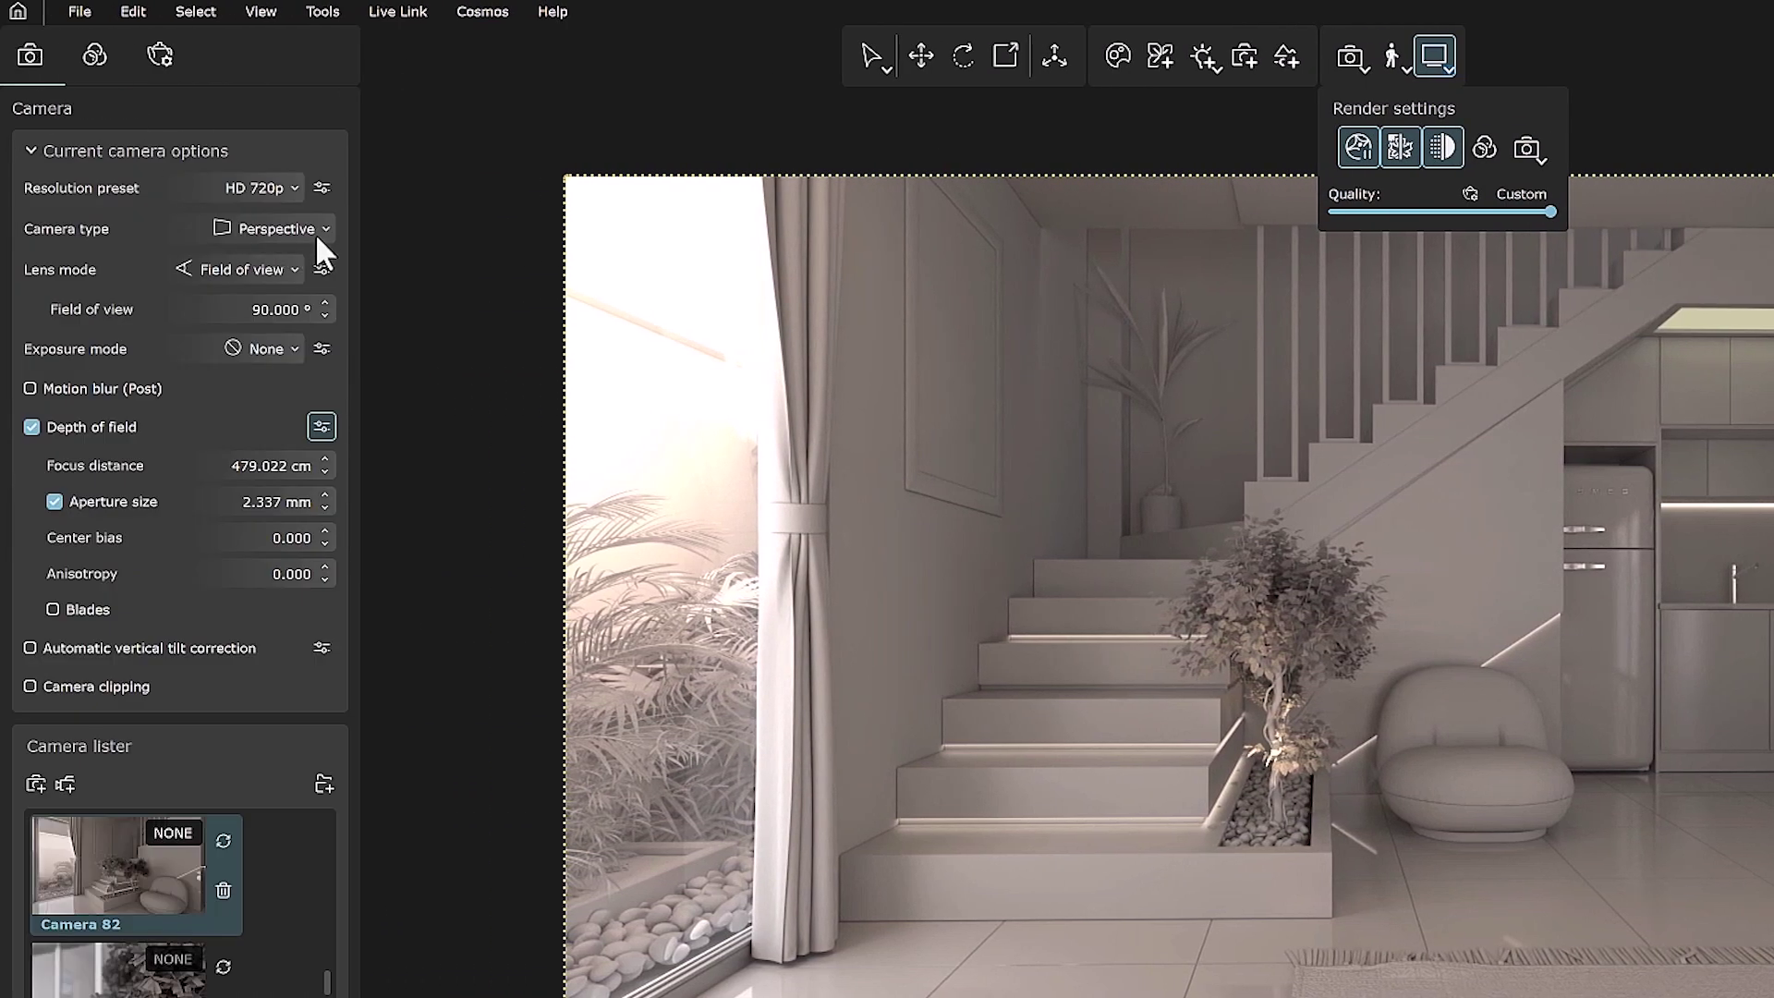
left_click(321, 188)
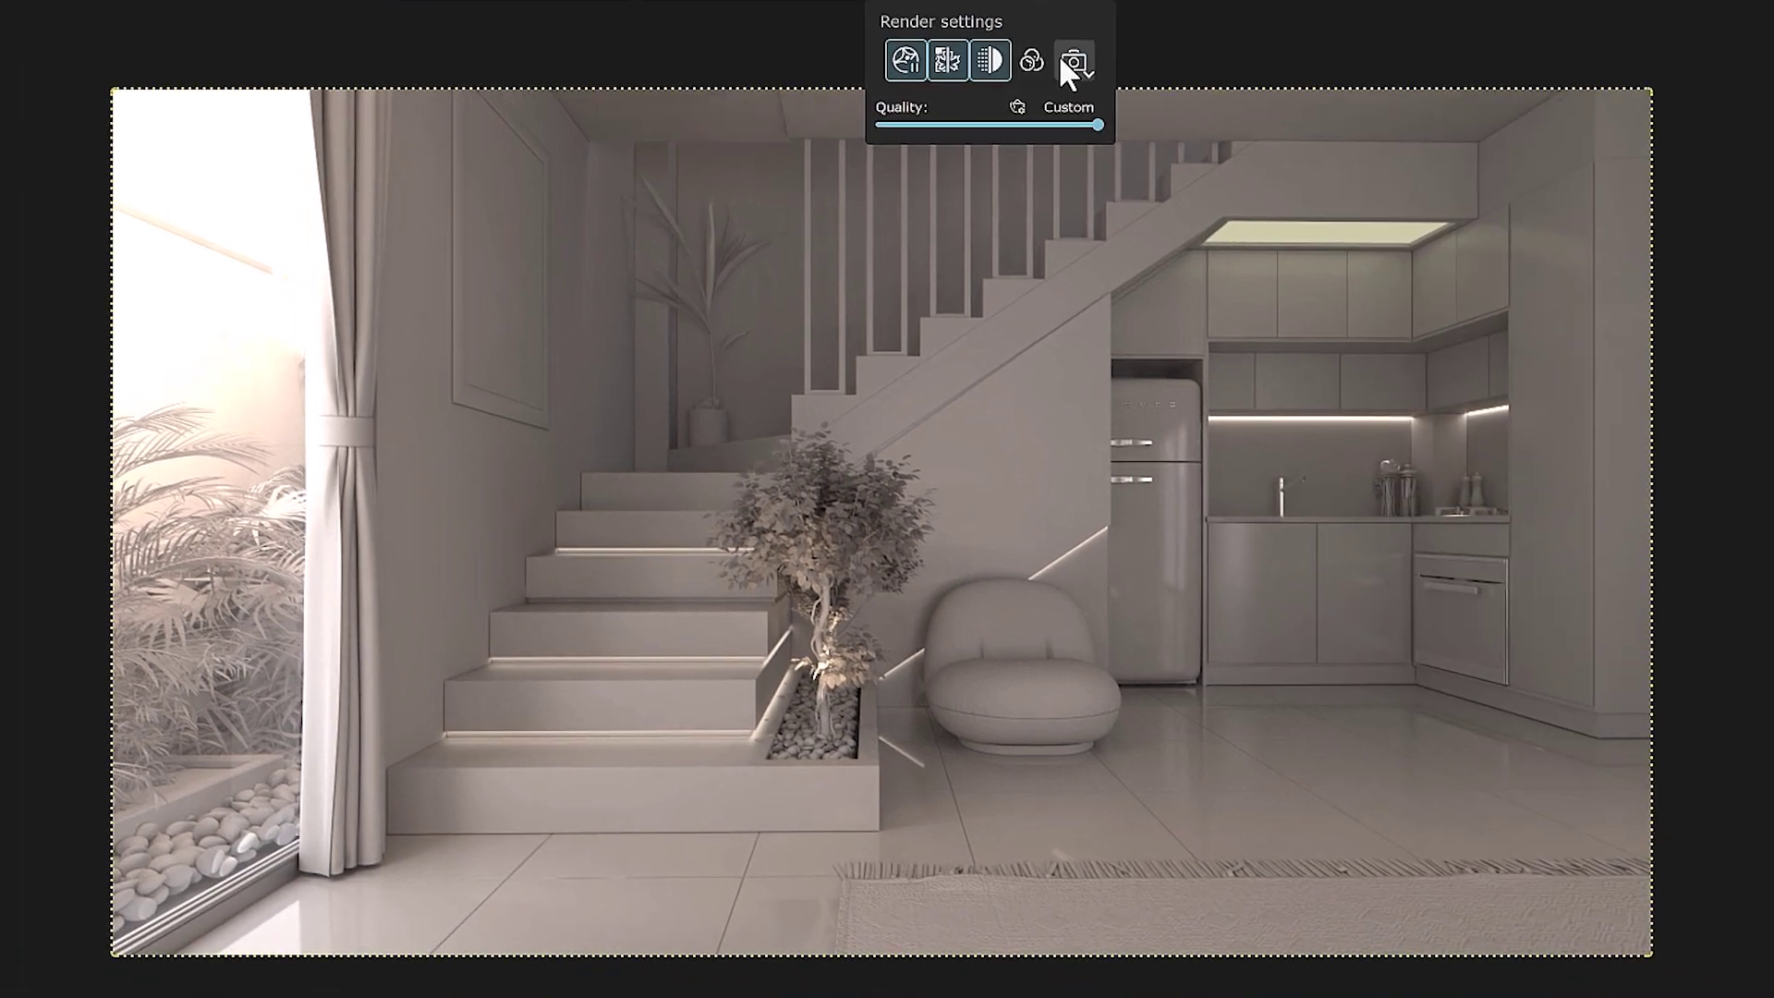
left_click(1529, 148)
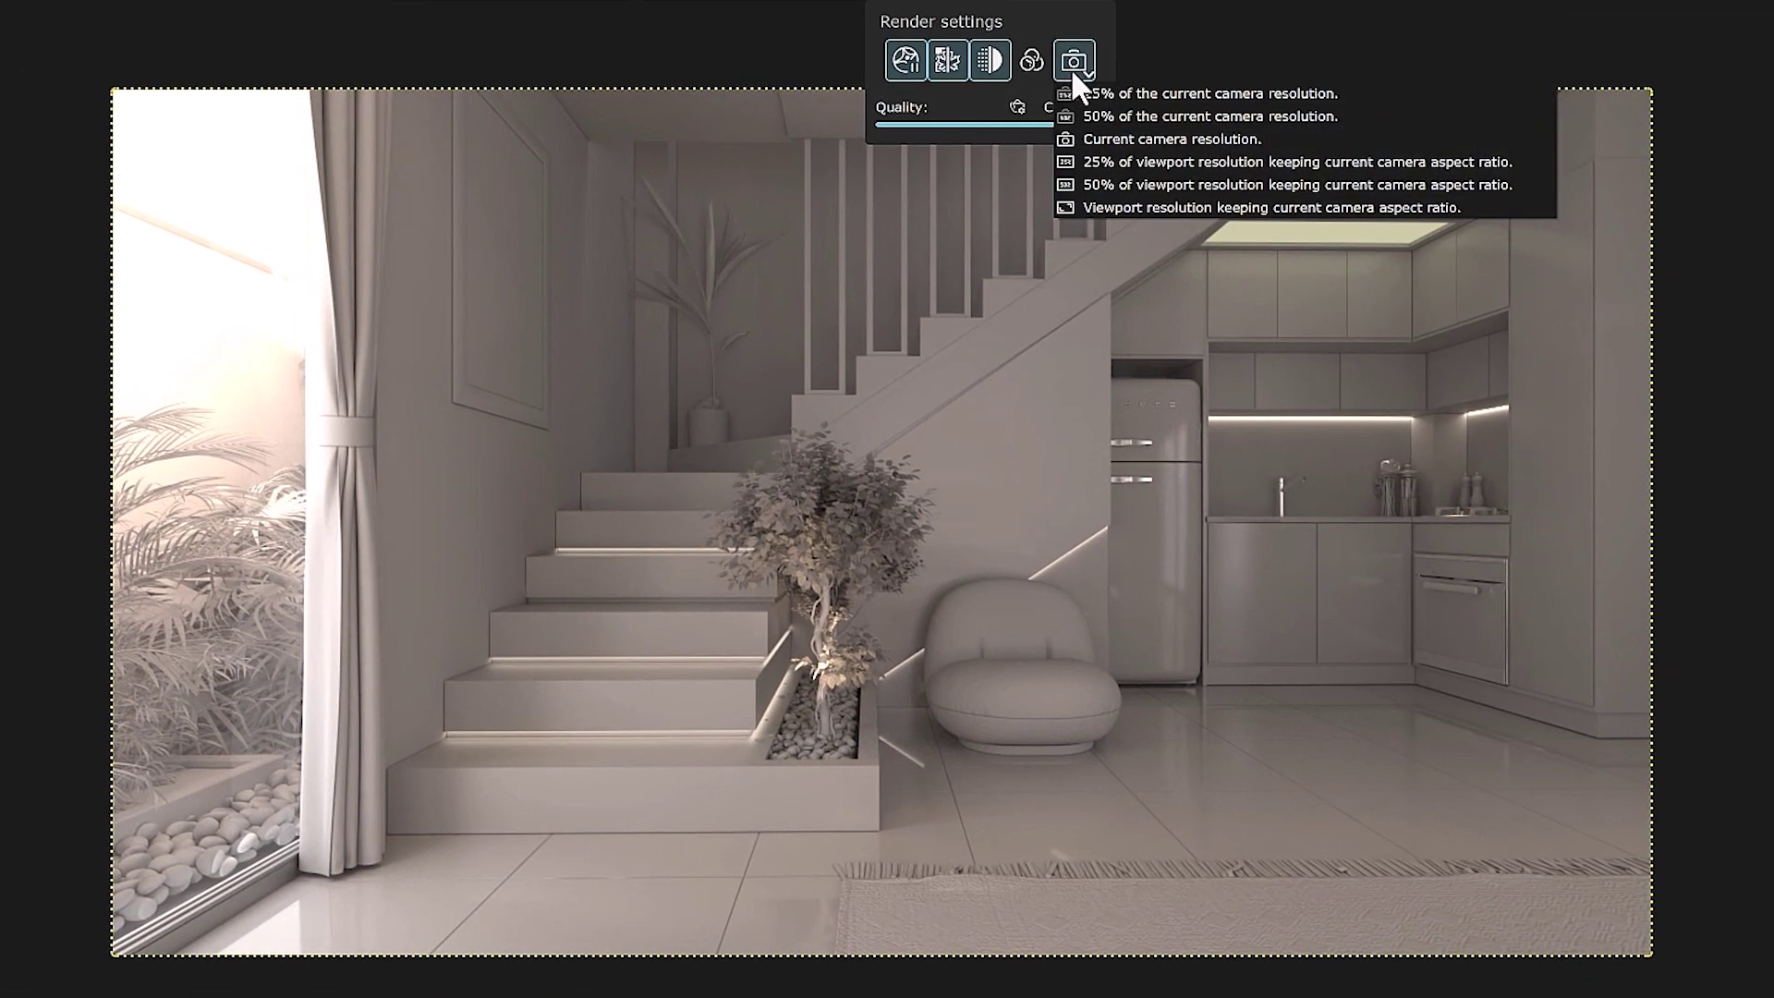
left_click(1092, 117)
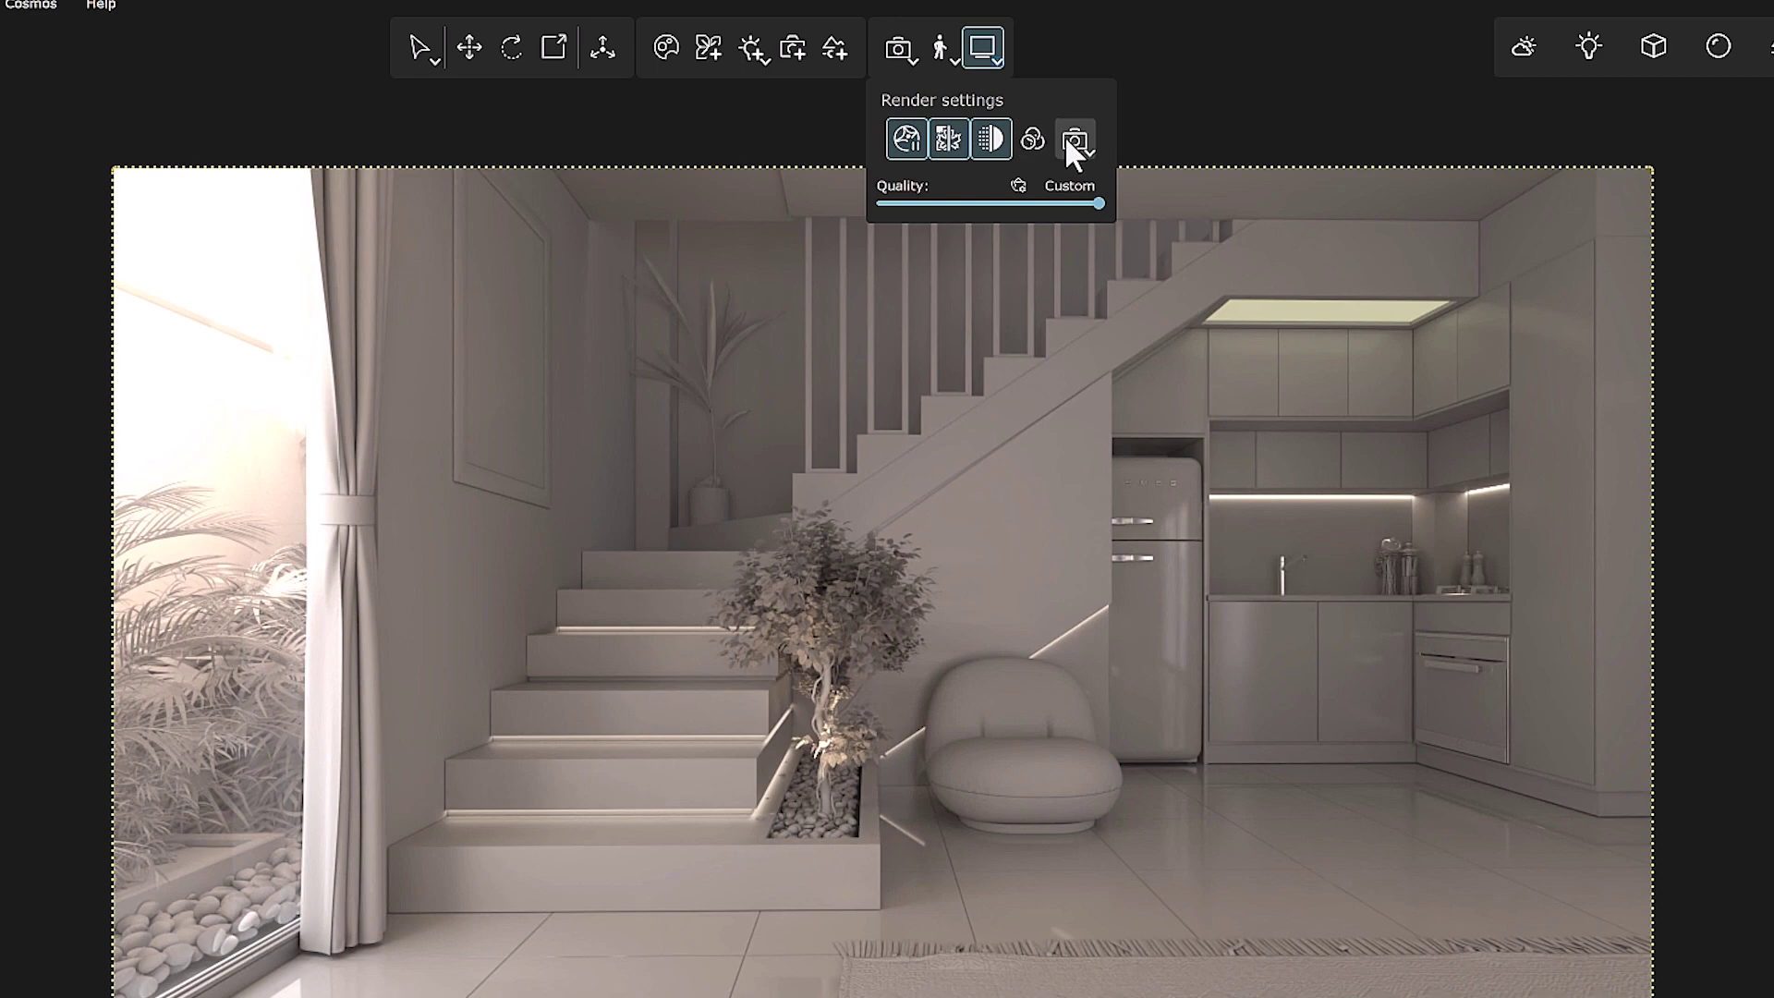
Compare 50% (640x360) and full 1280x720 camera resolution, ending at full resolution
left_click(1071, 140)
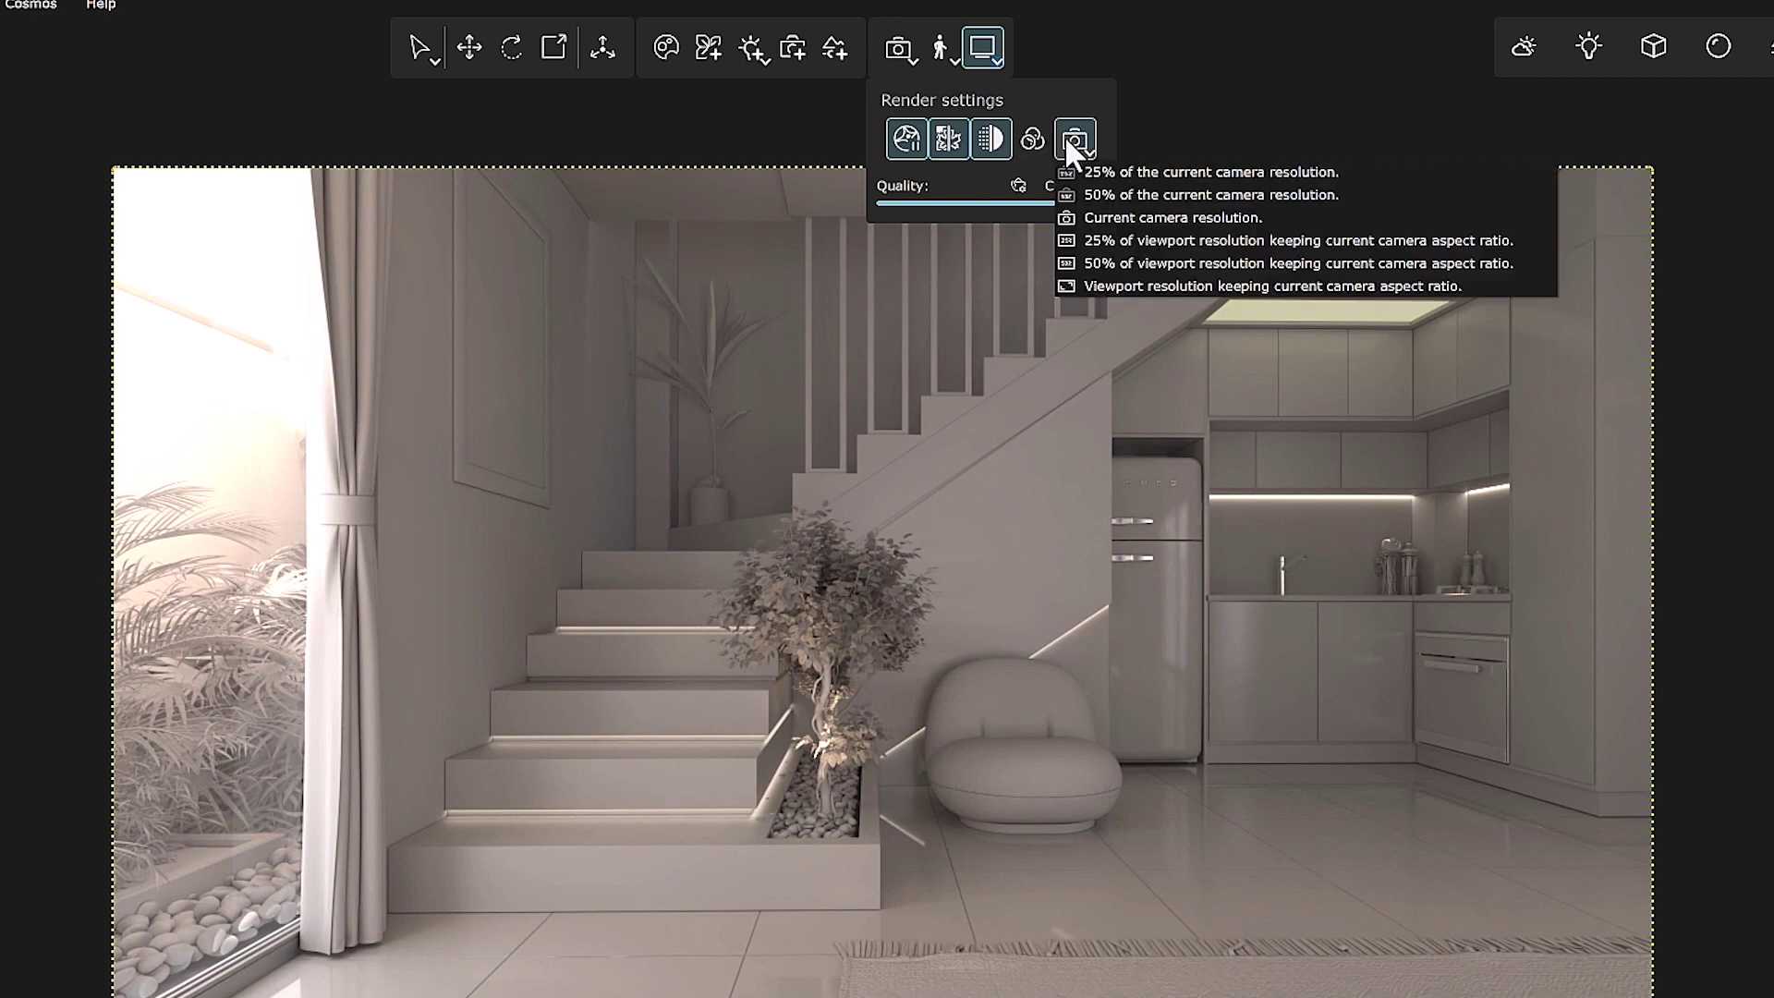
left_click(1118, 194)
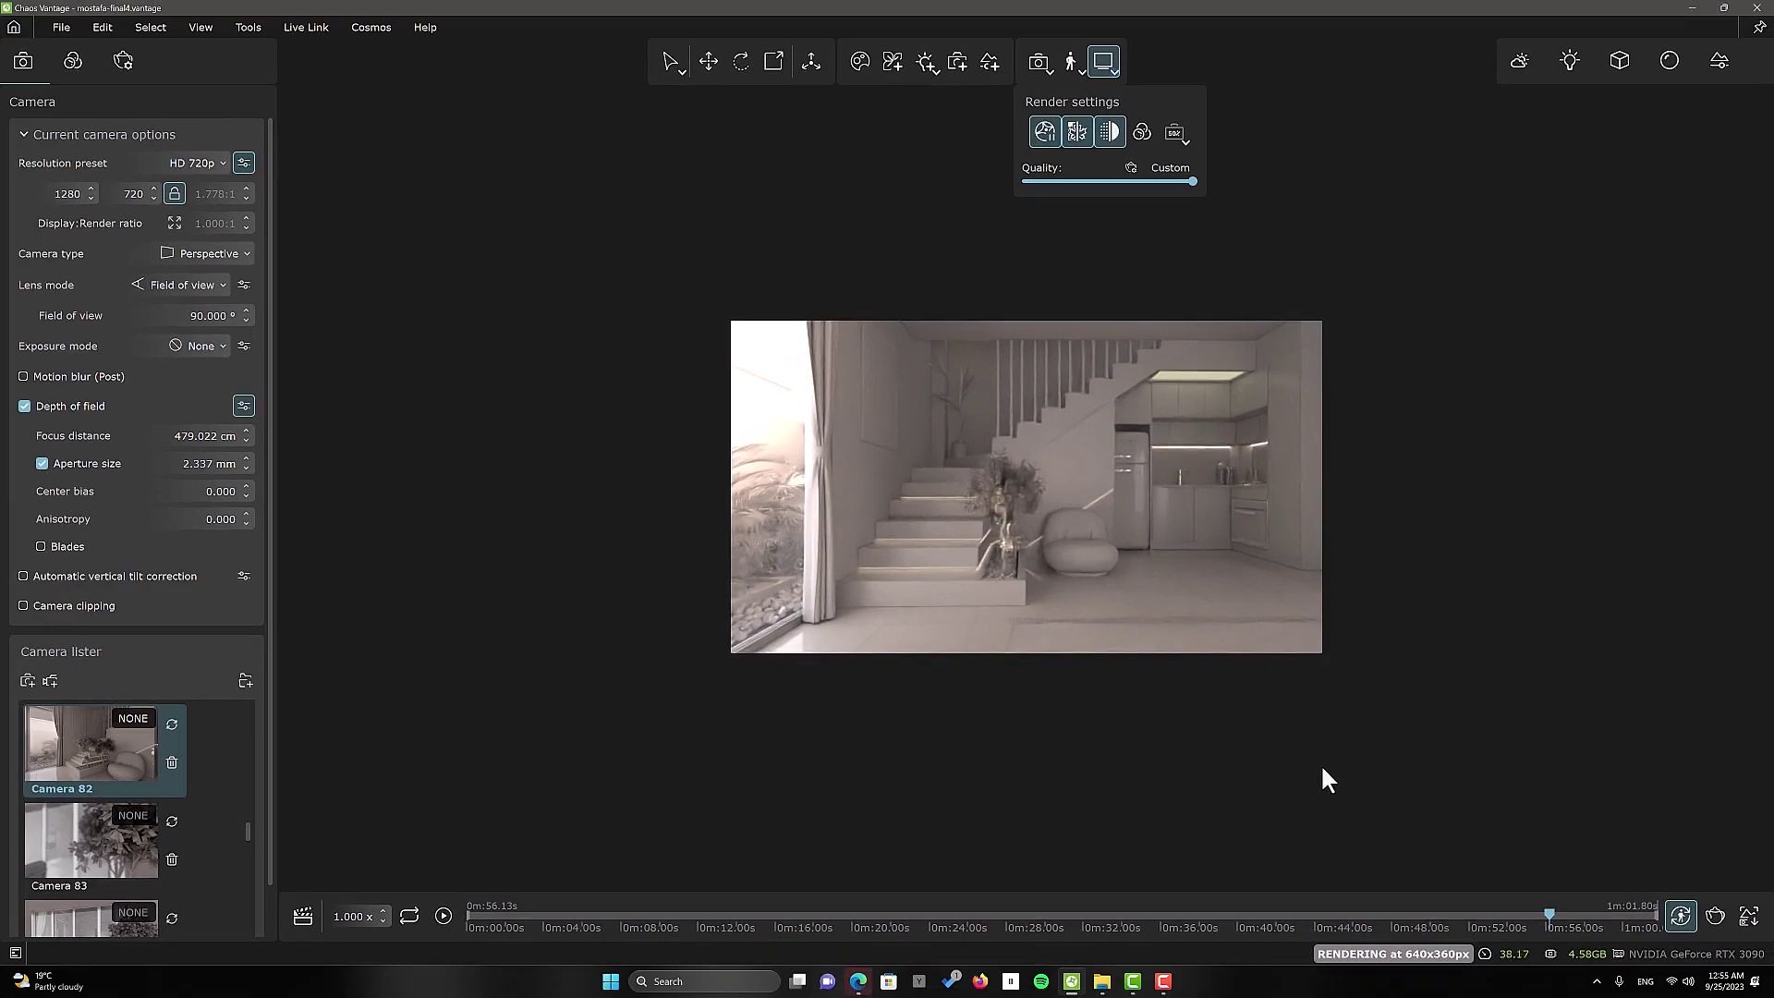
left_click(1171, 132)
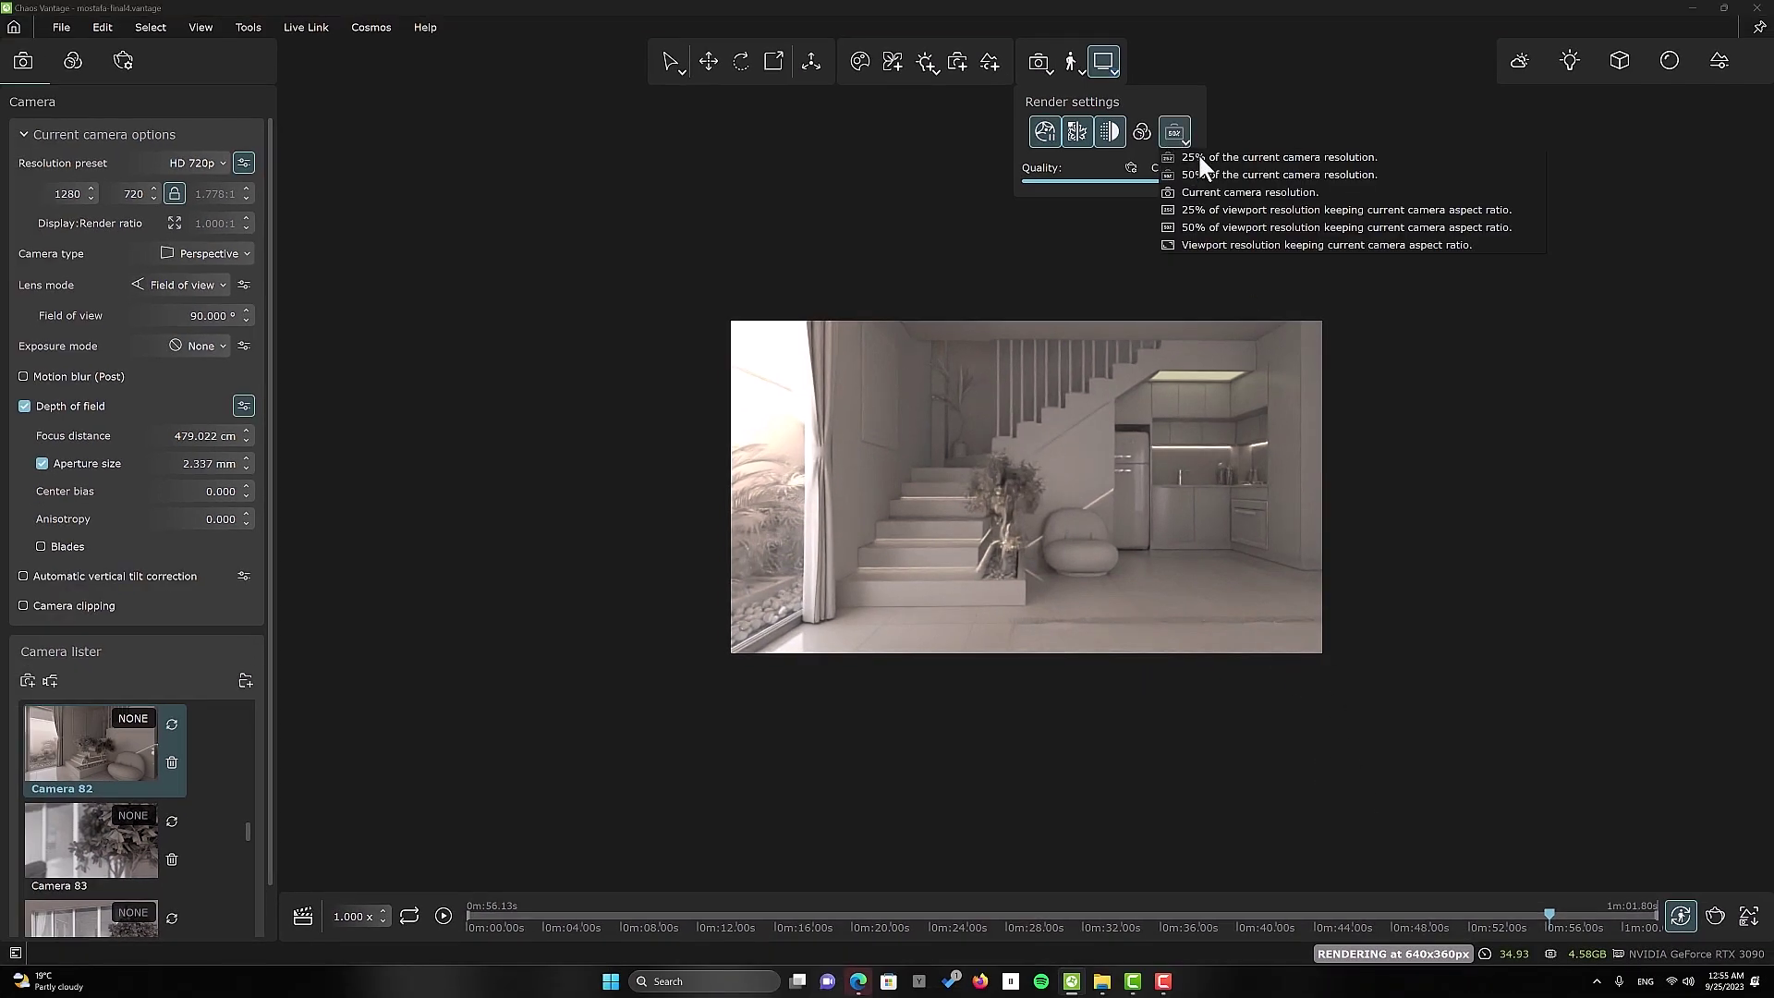
left_click(1209, 190)
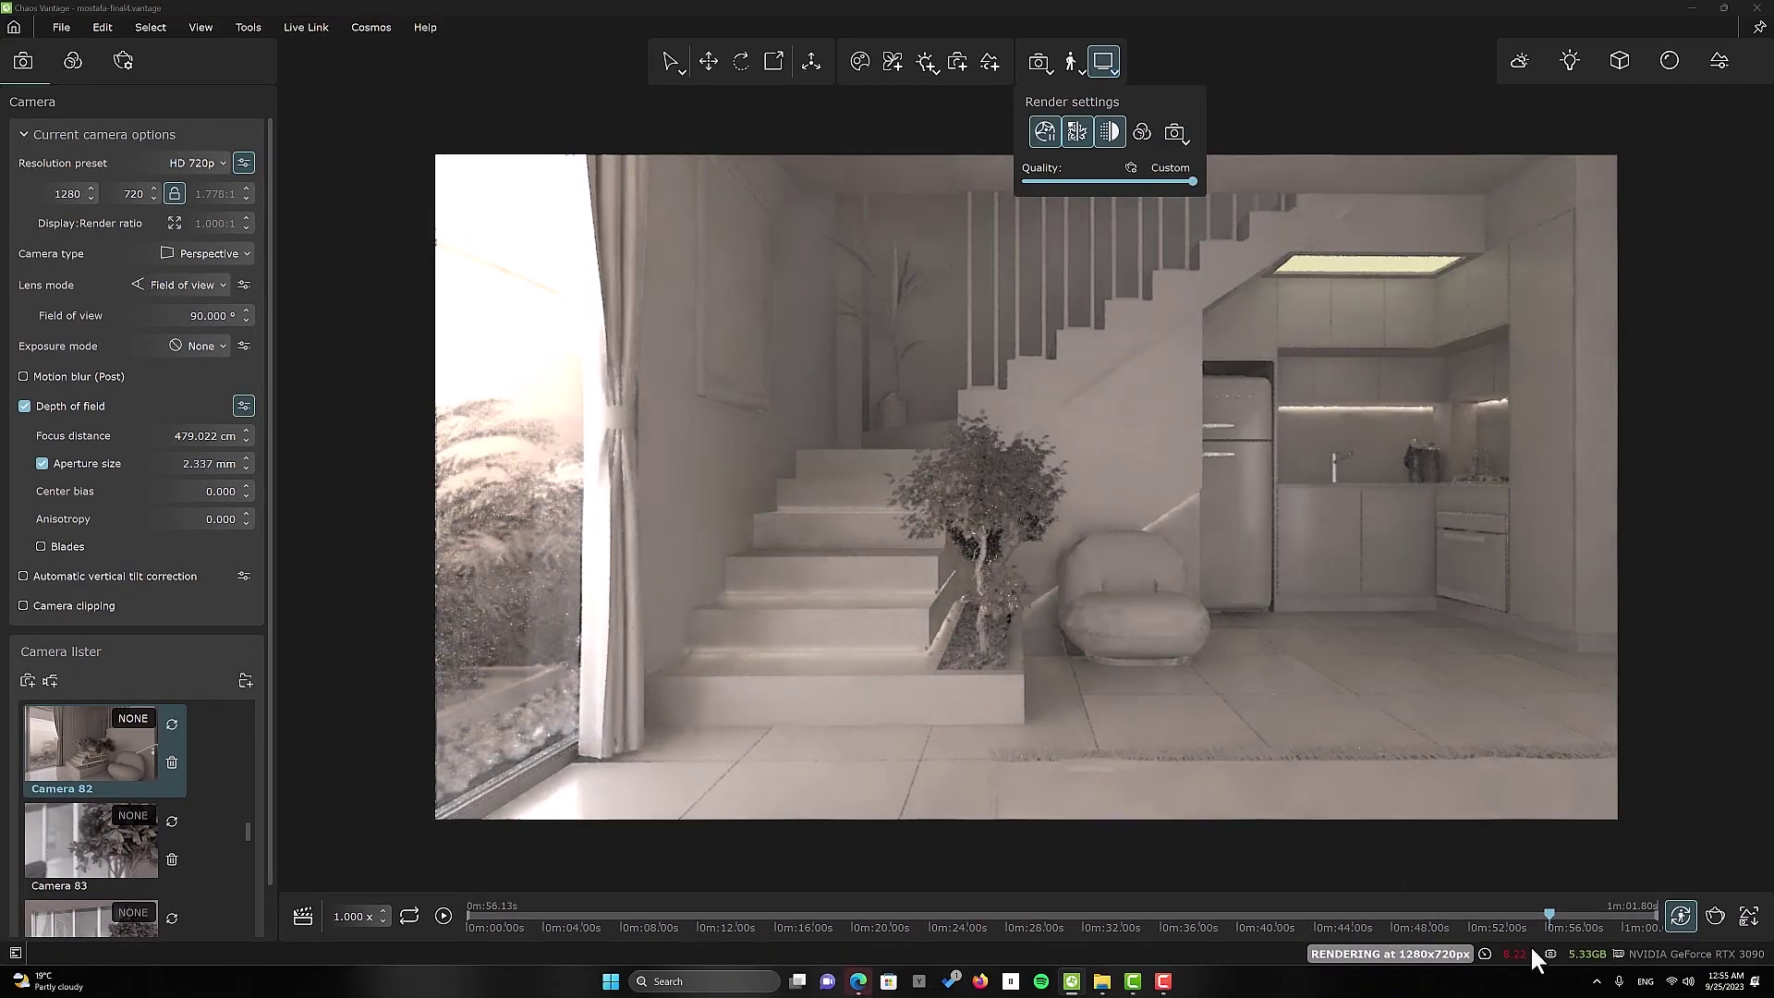
left_click(1174, 132)
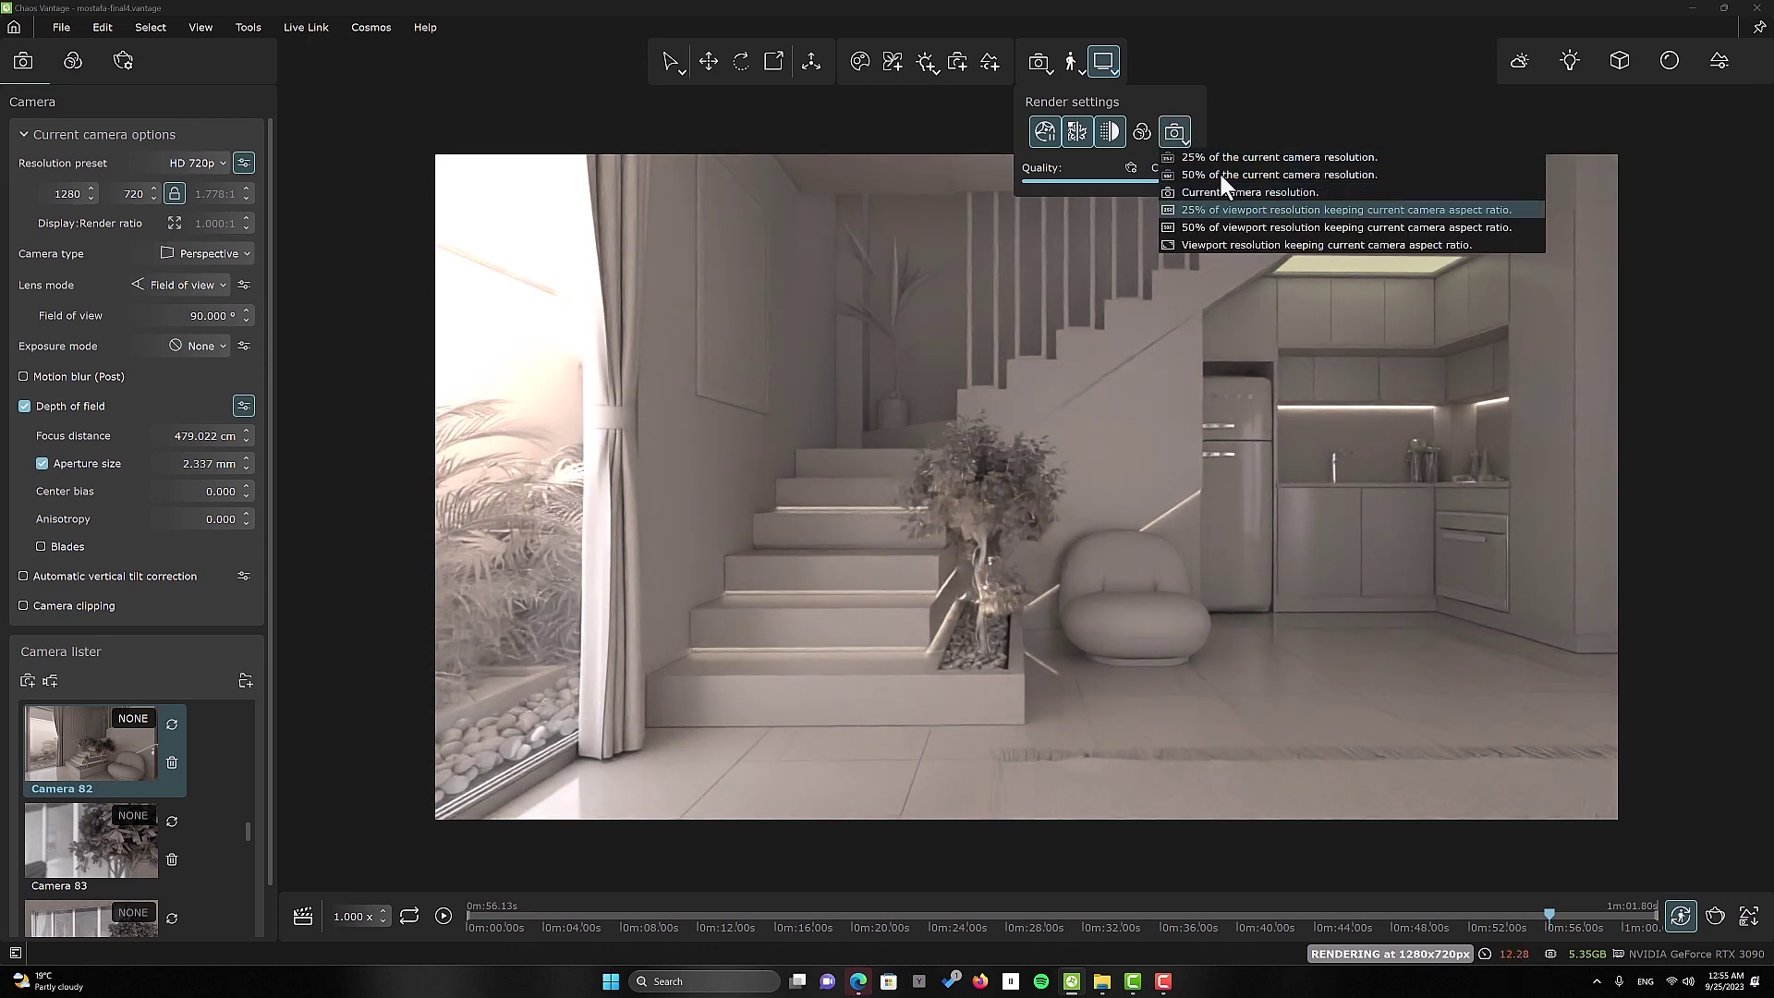
left_click(1223, 173)
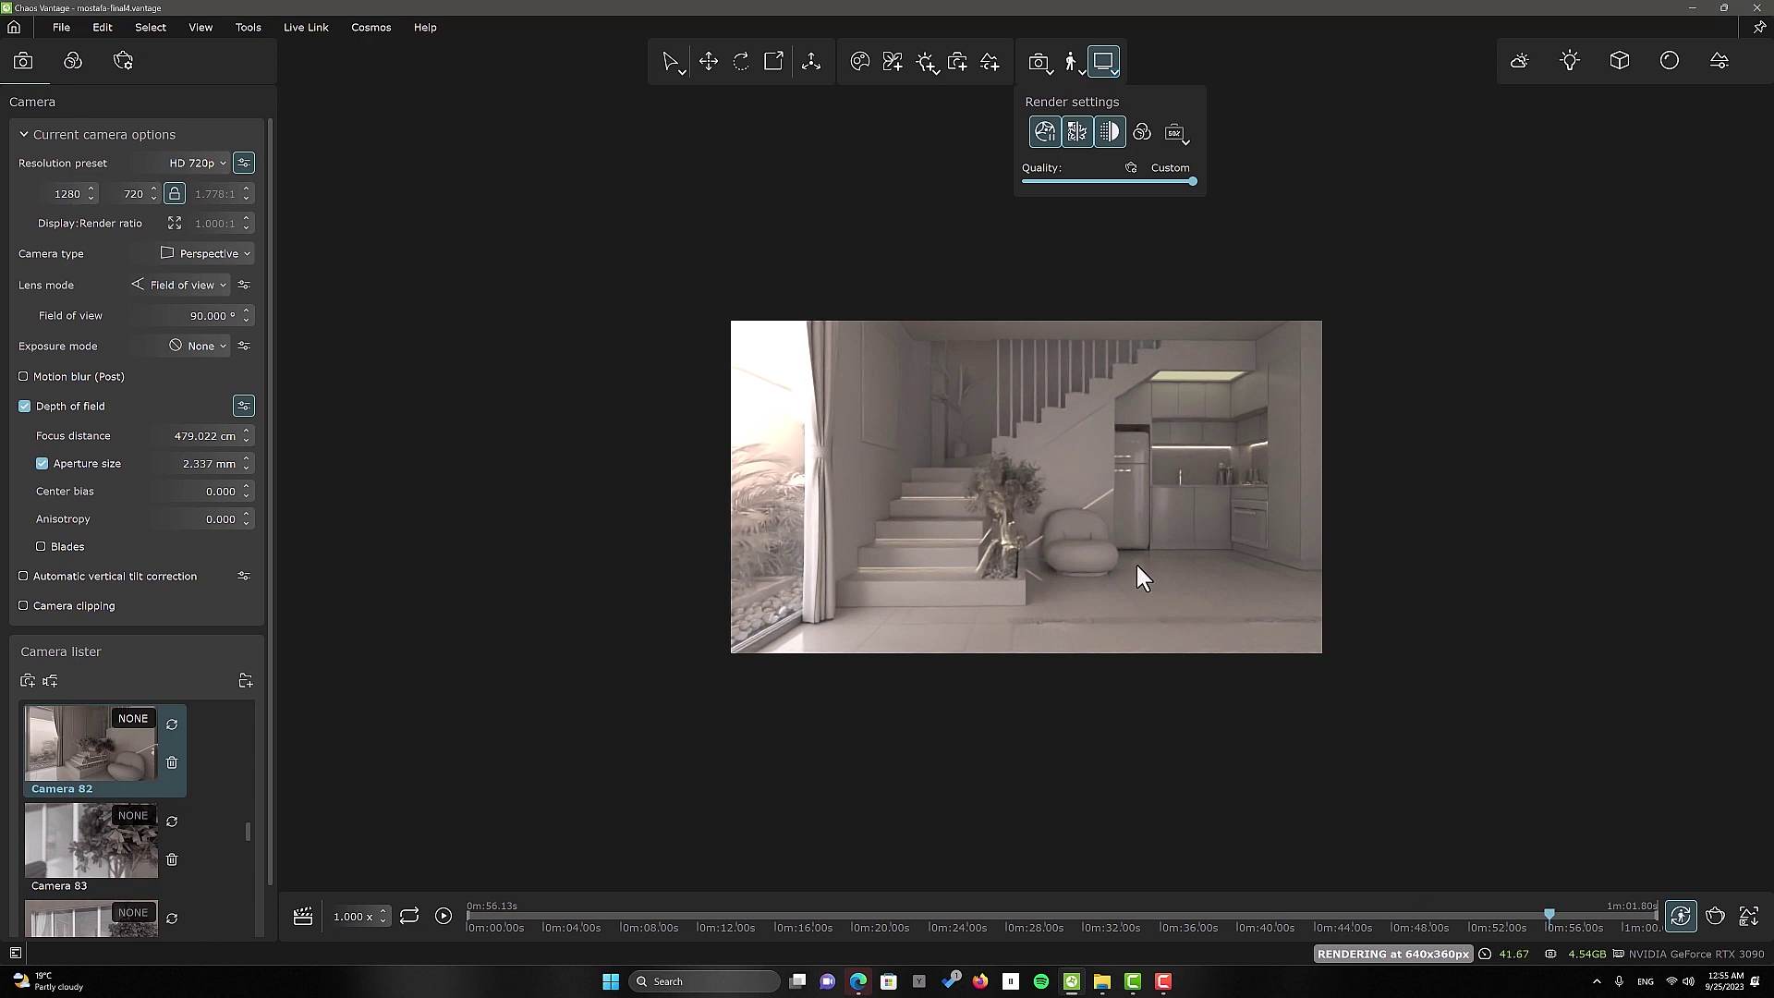
left_click(1173, 136)
left_click(1196, 185)
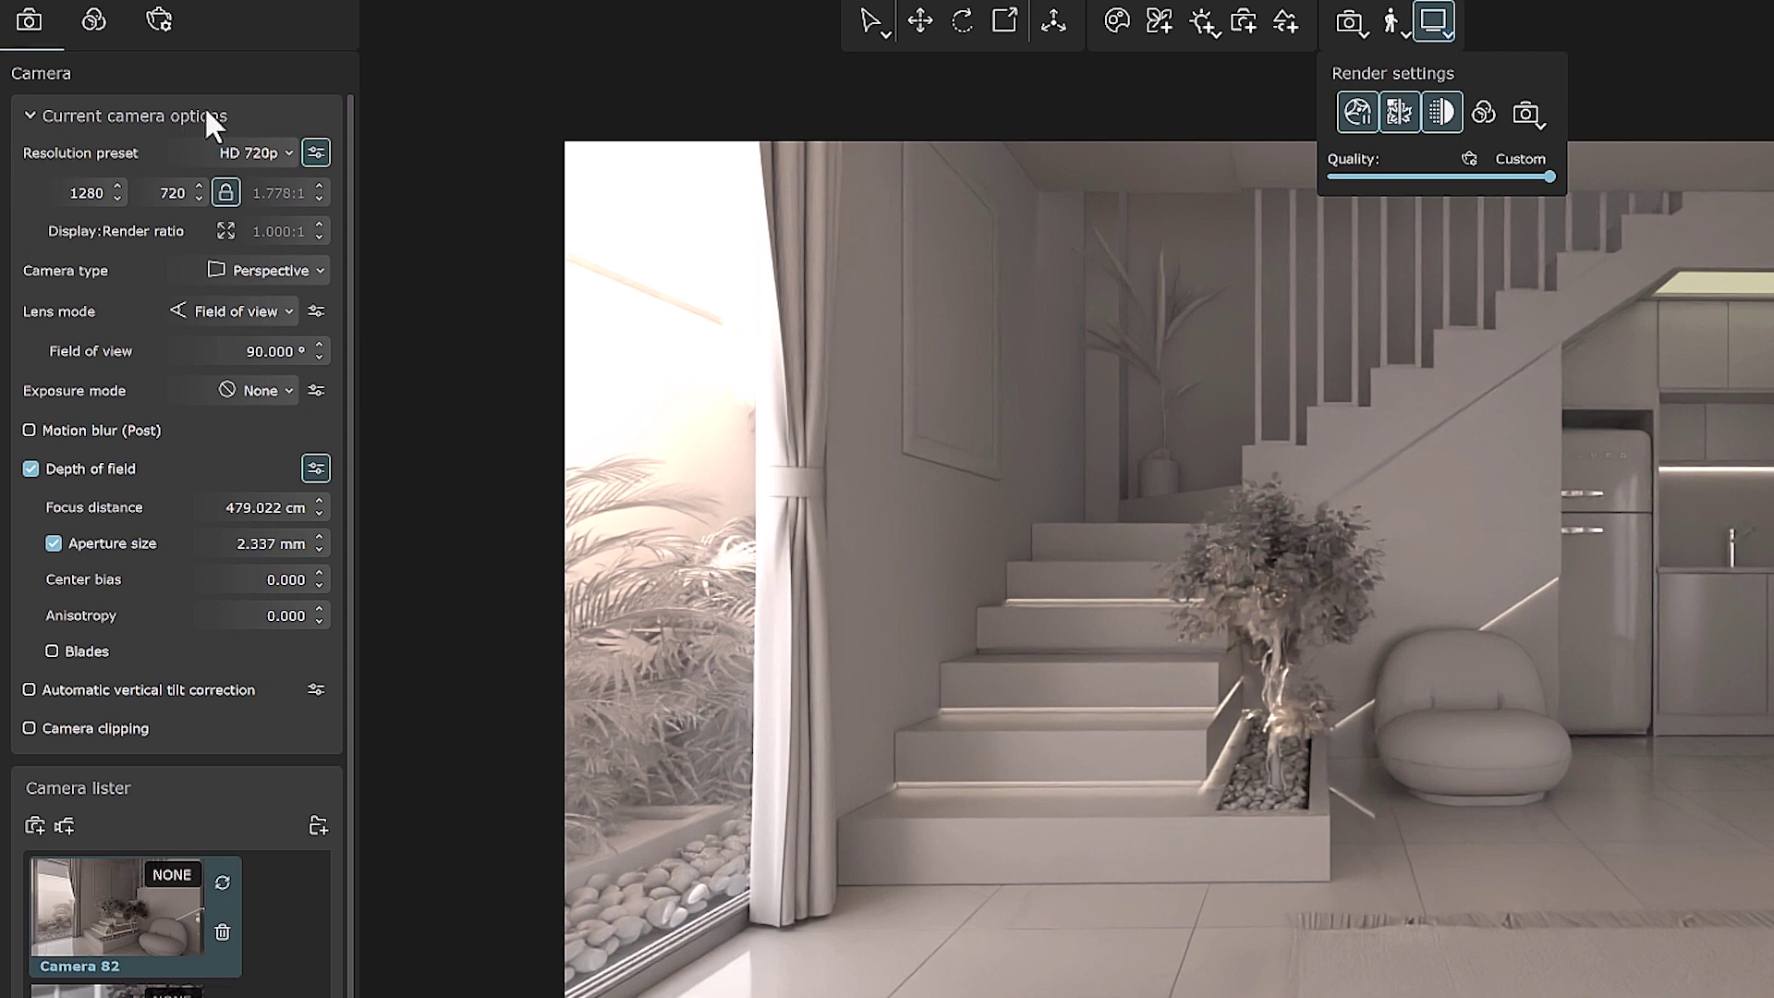
In Render settings, step the Quality slider through Low, Medium and High, ending at Ultra
left_click(166, 24)
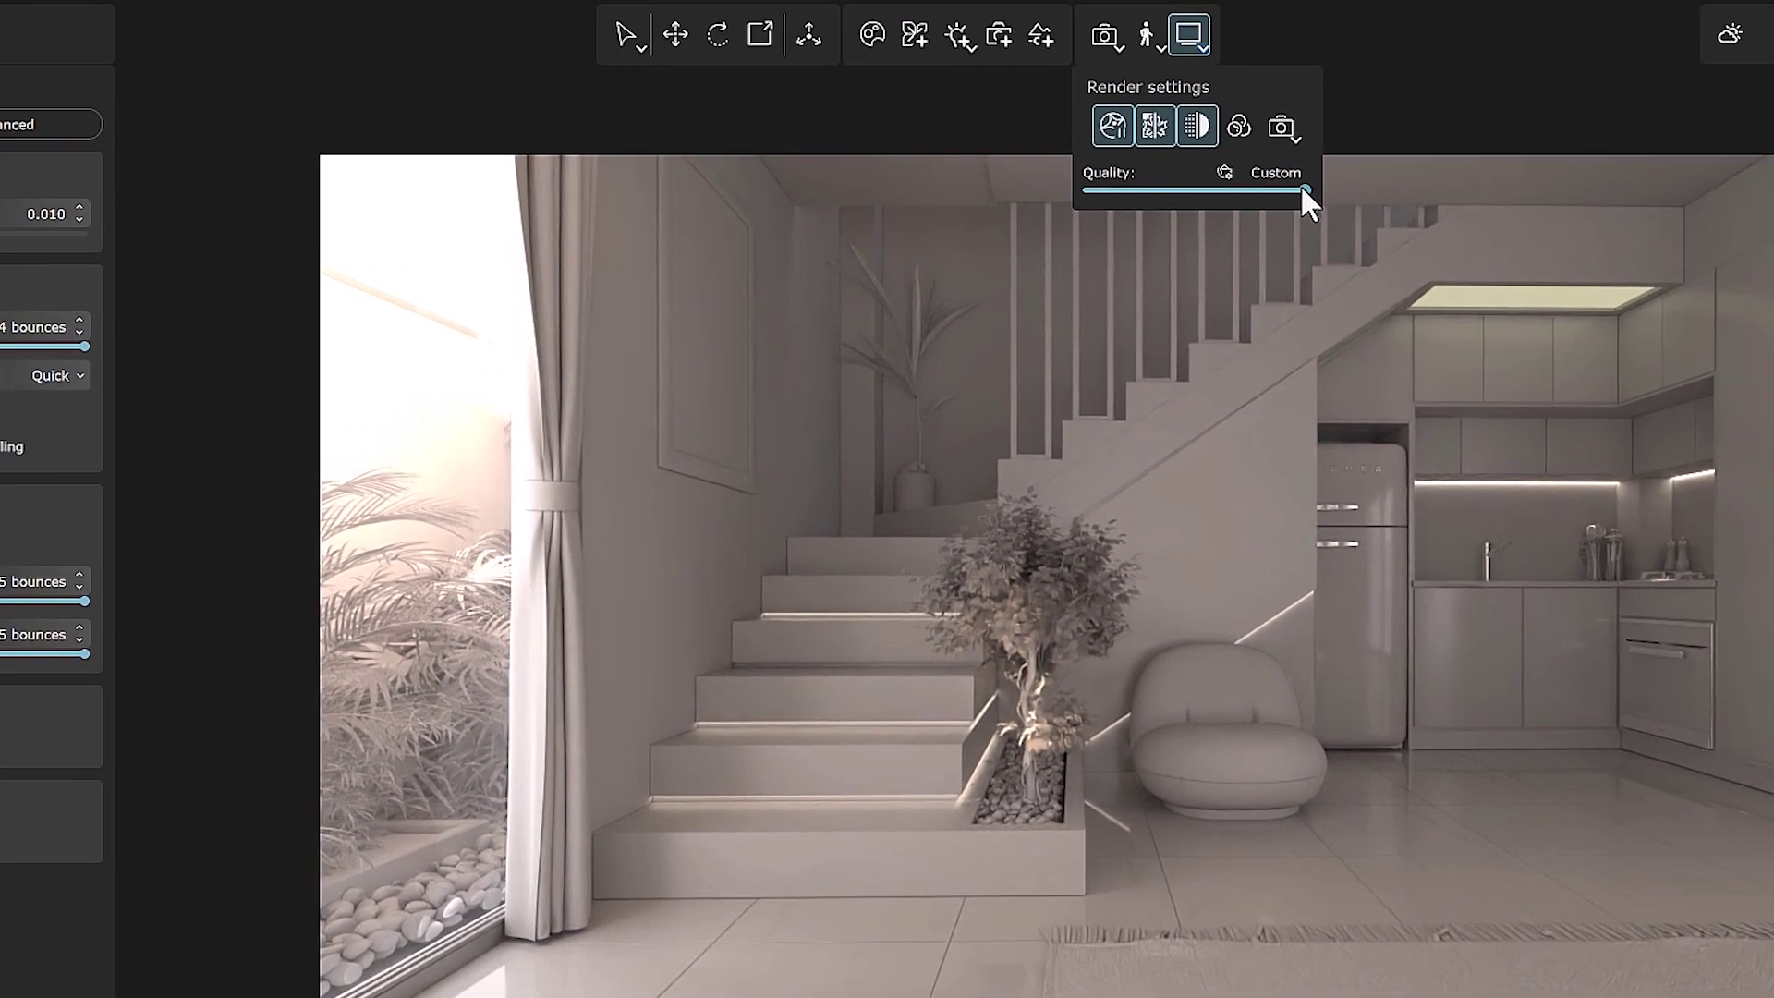
left_click_drag(1534, 184, 1294, 165)
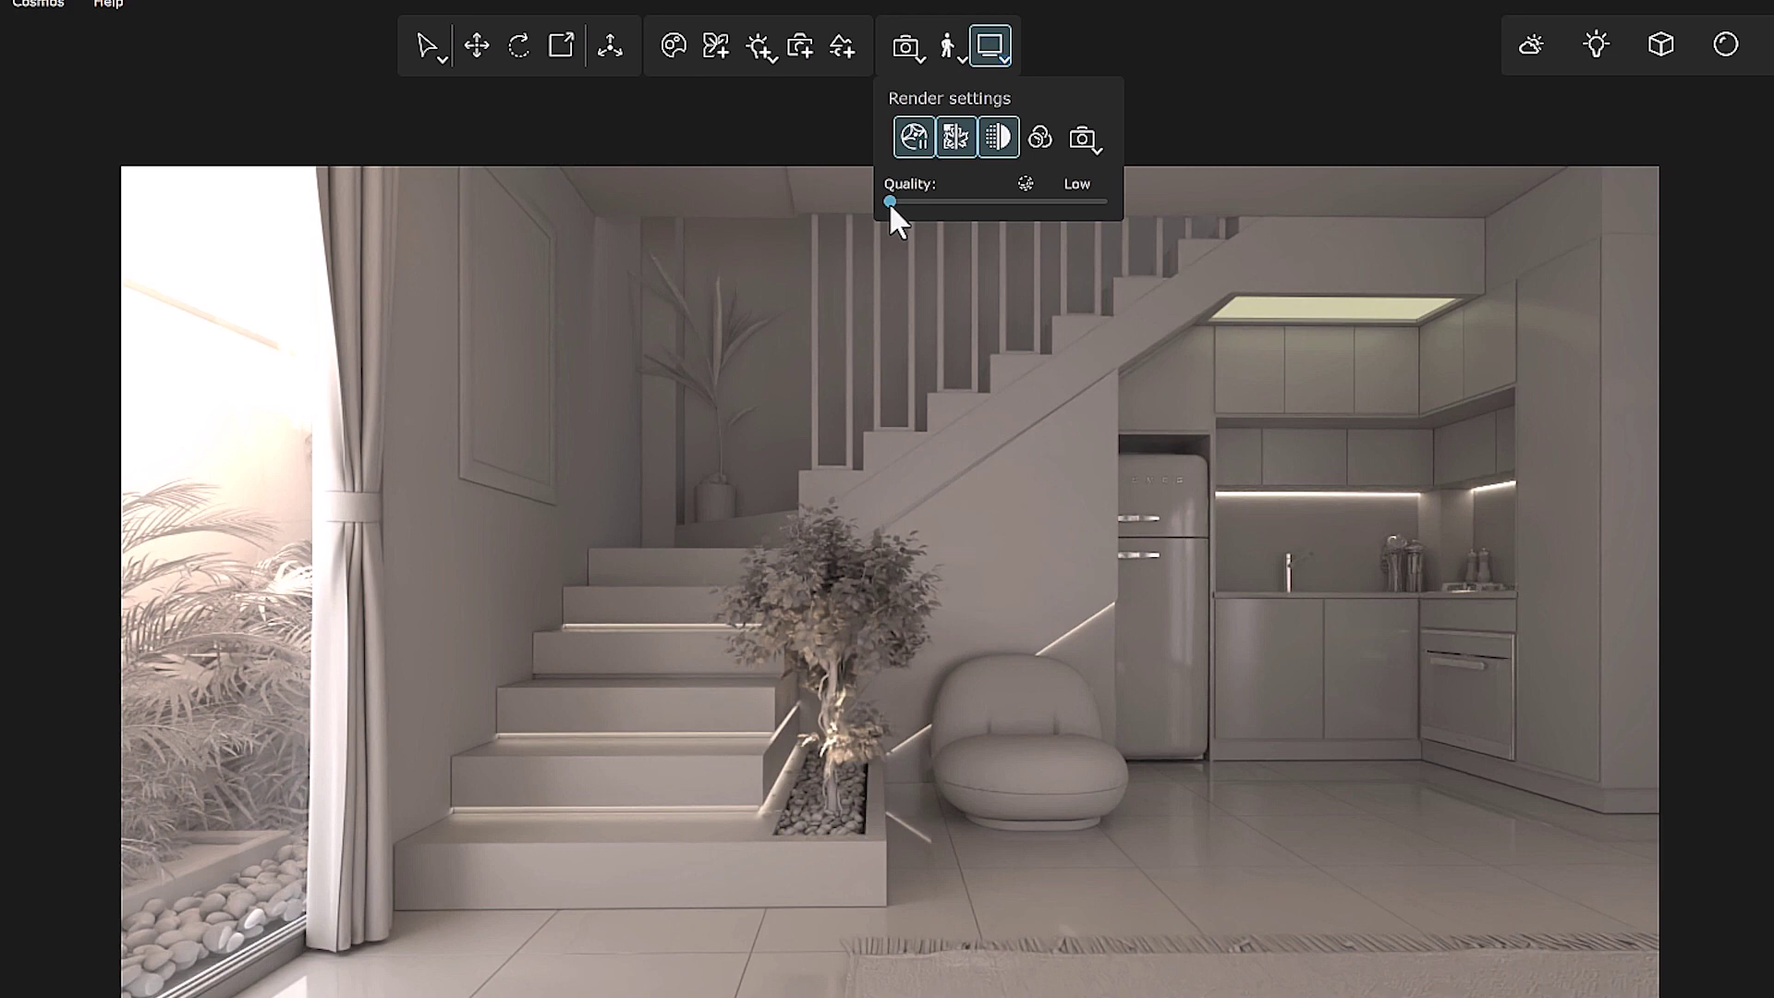
left_click_drag(889, 201, 934, 200)
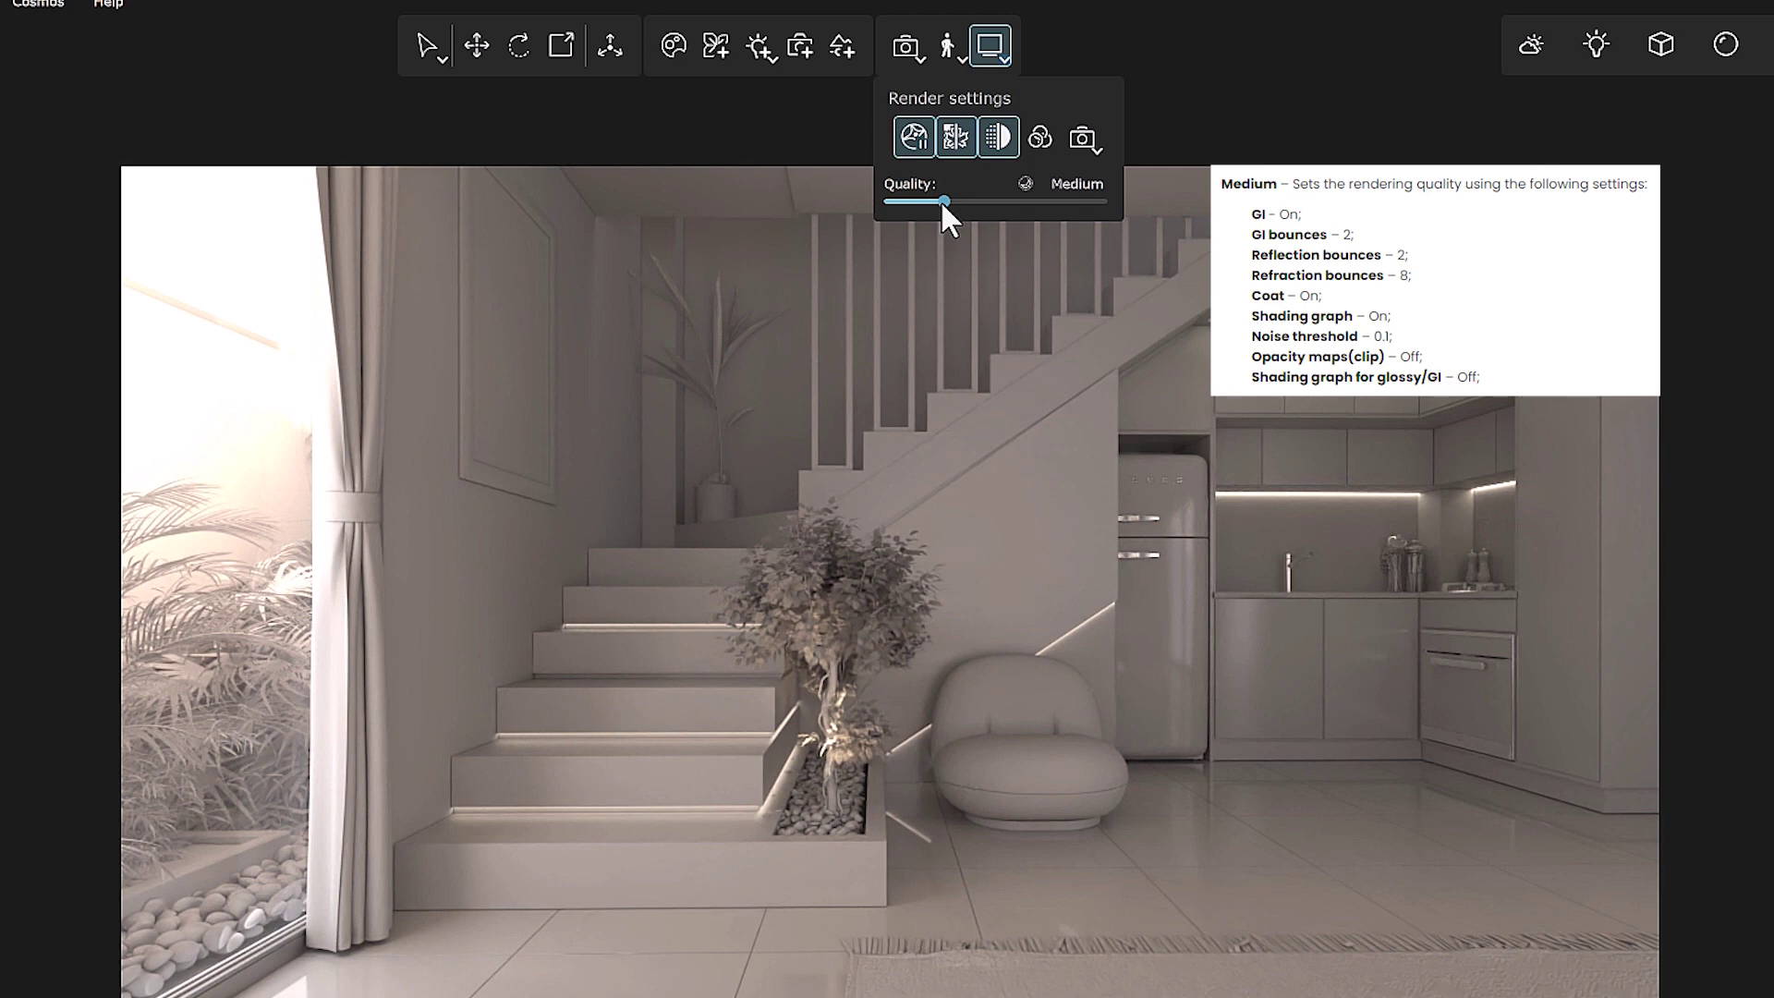
left_click_drag(943, 201, 988, 208)
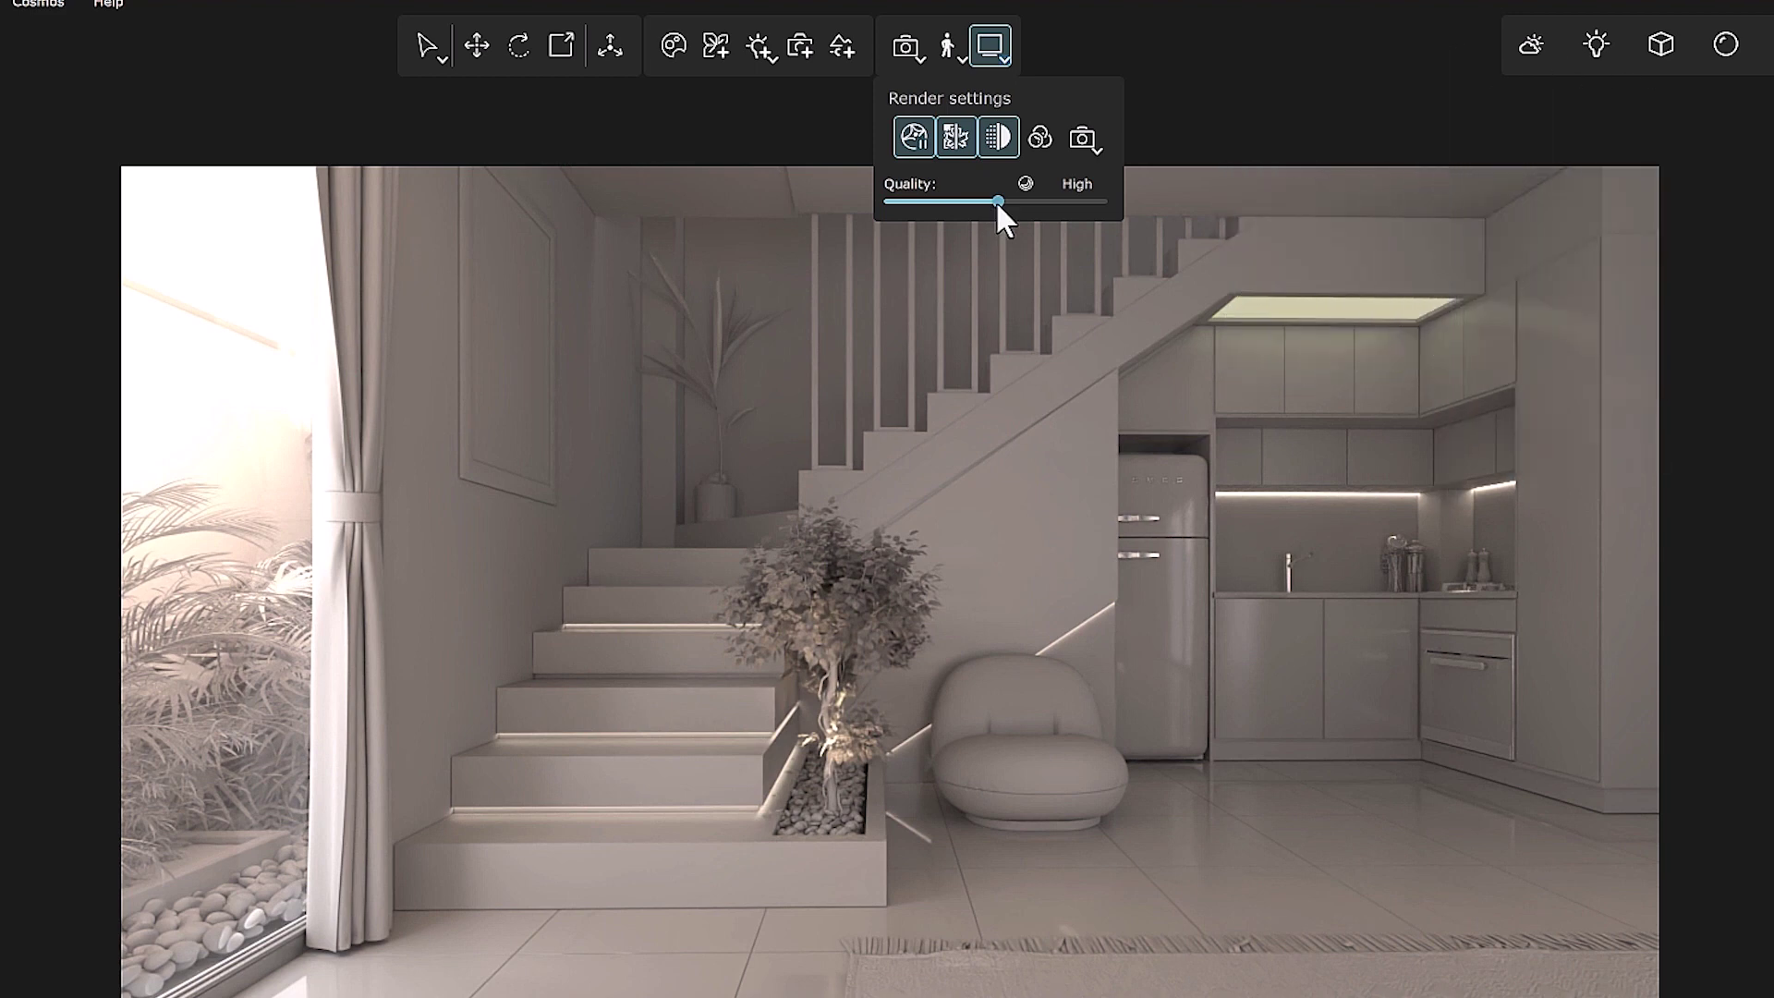
left_click_drag(997, 203, 1053, 203)
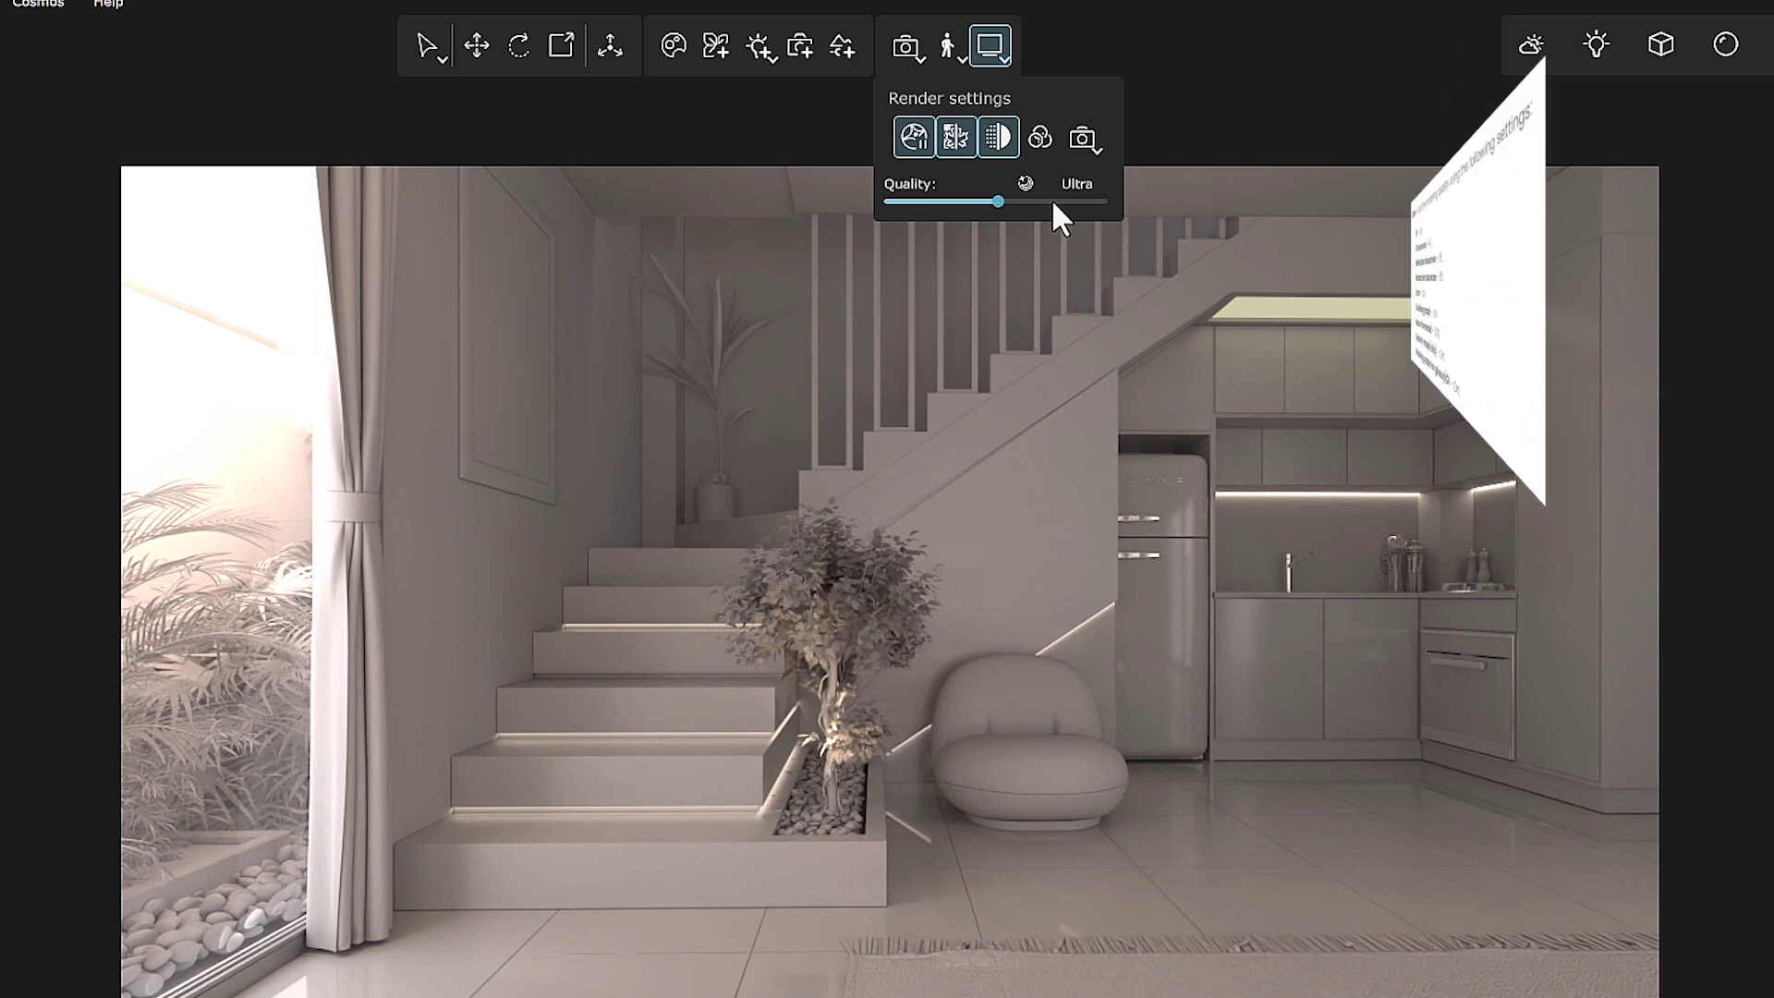